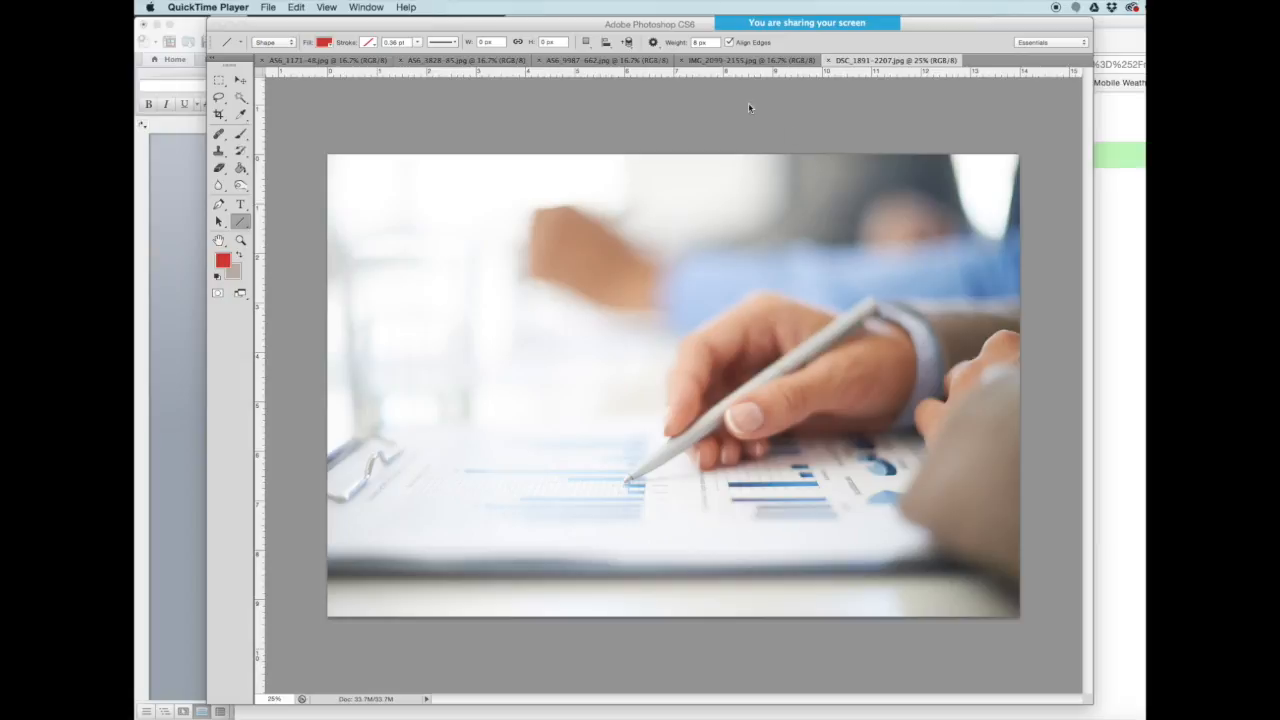
# - Bring Photoshop to the front and shift the workspace and side panels fully onto the screen
pyautogui.click(650, 96)
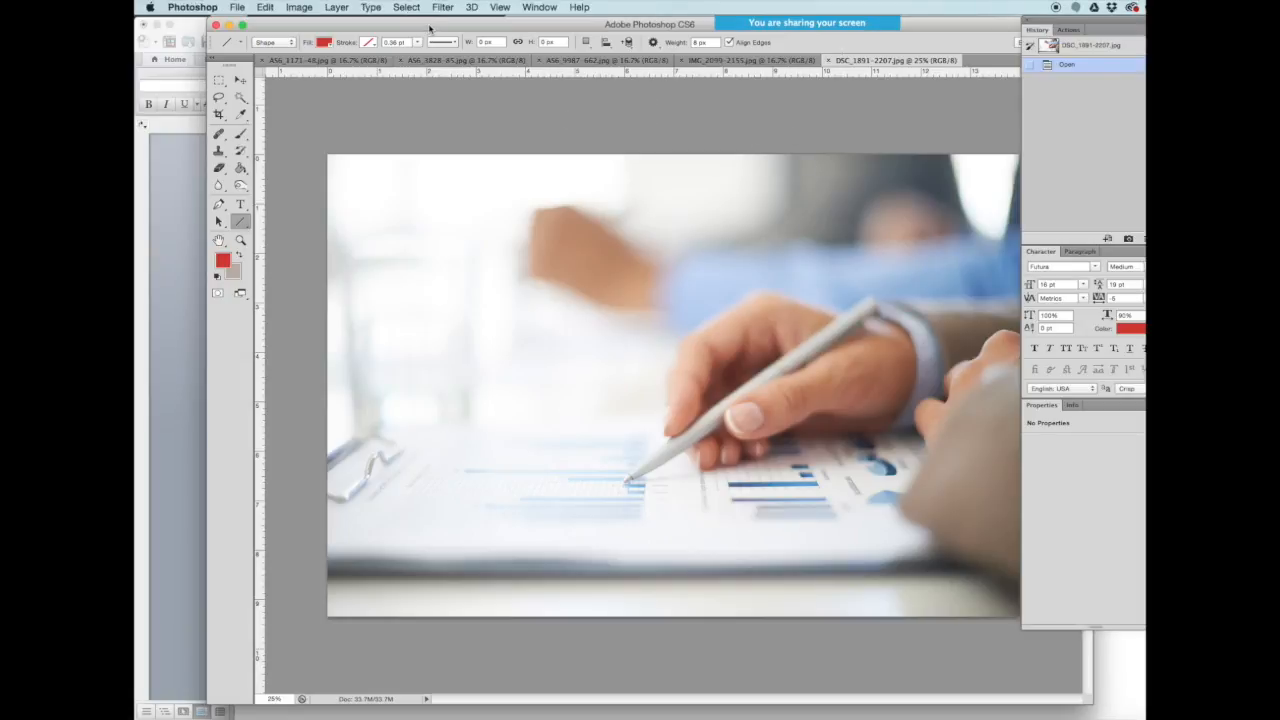
pyautogui.moveTo(430, 27); pyautogui.dragTo(403, 27)
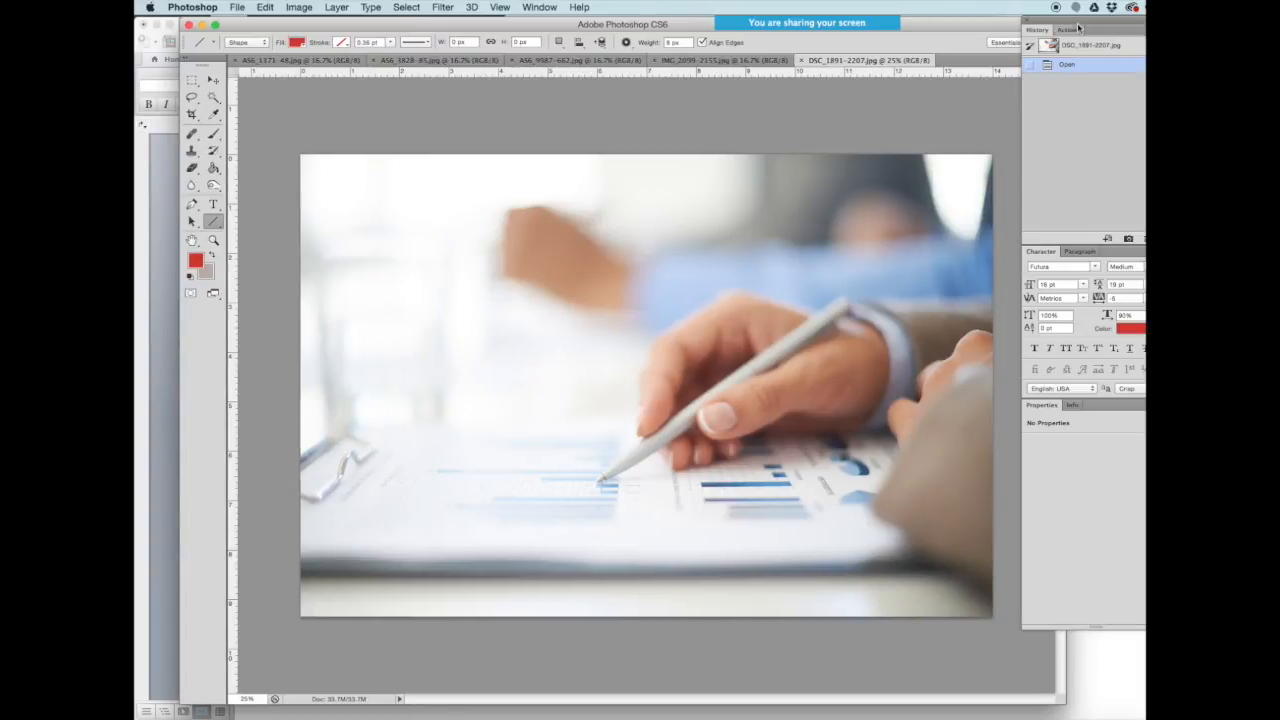
pyautogui.moveTo(1079, 24); pyautogui.dragTo(1051, 24)
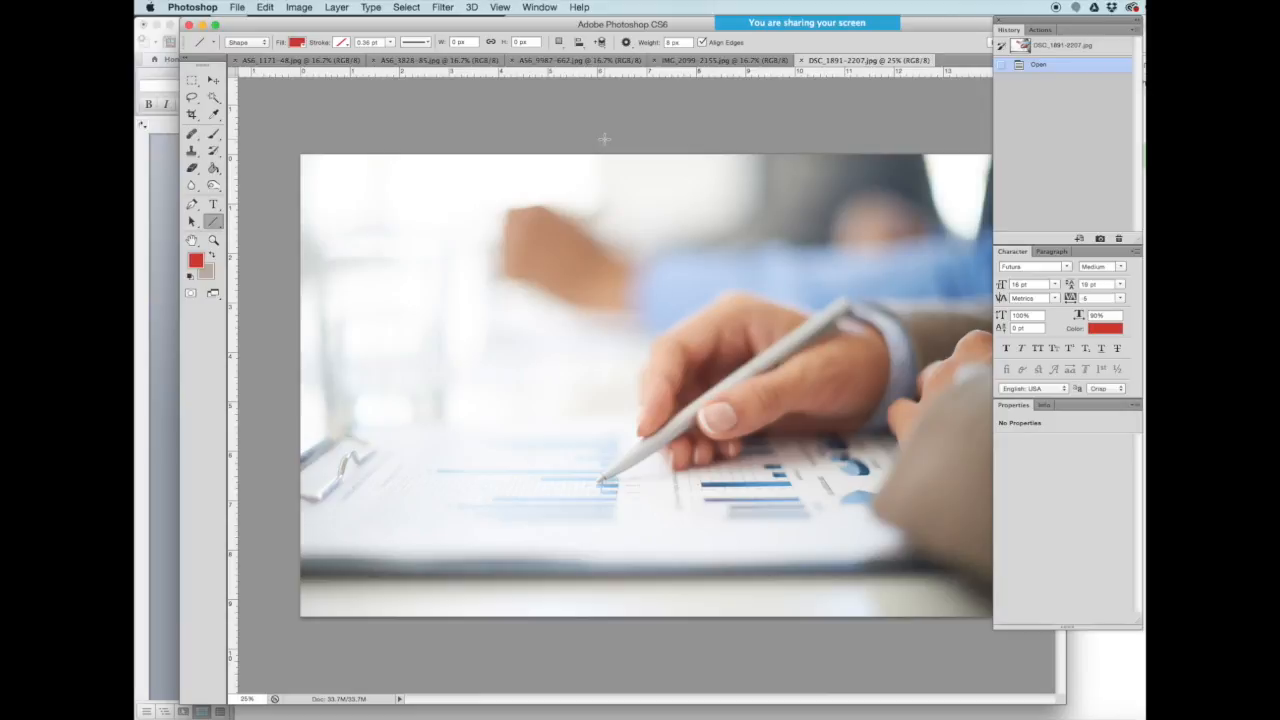
pyautogui.click(301, 8)
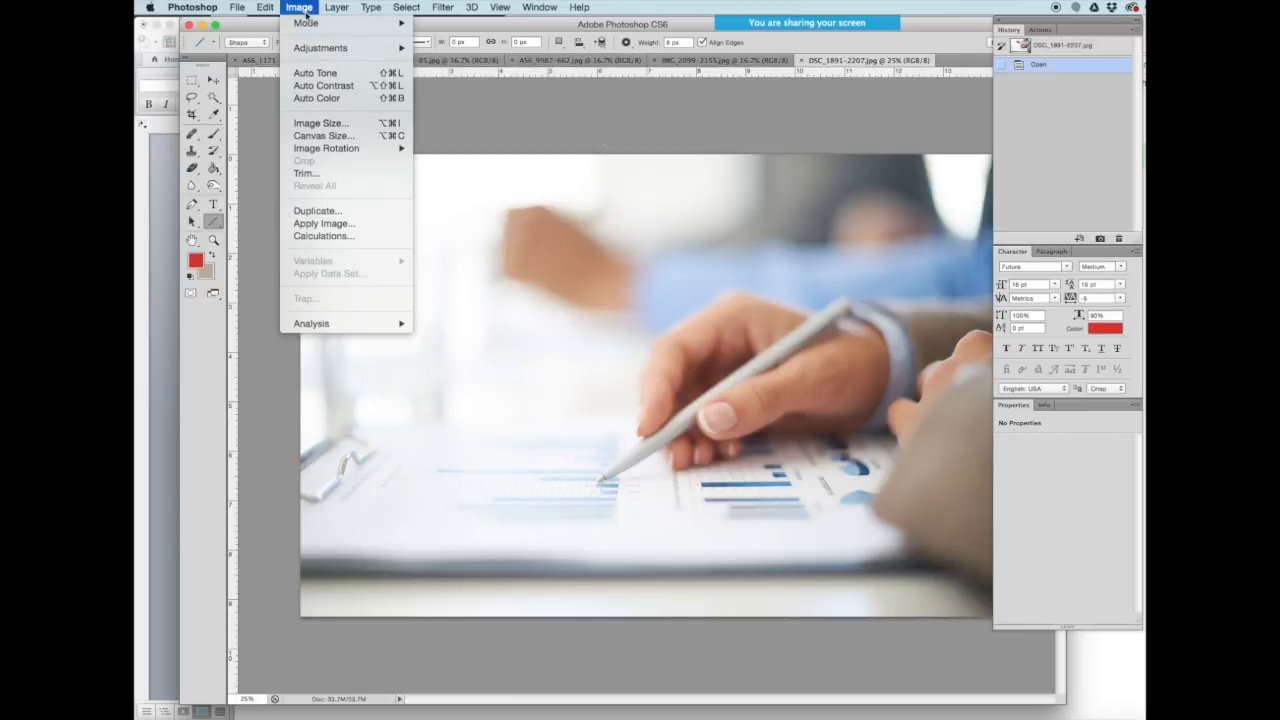
# - Open Image Size for the 4200 × 2803 photo, leaving the document width unit at inches
pyautogui.click(316, 128)
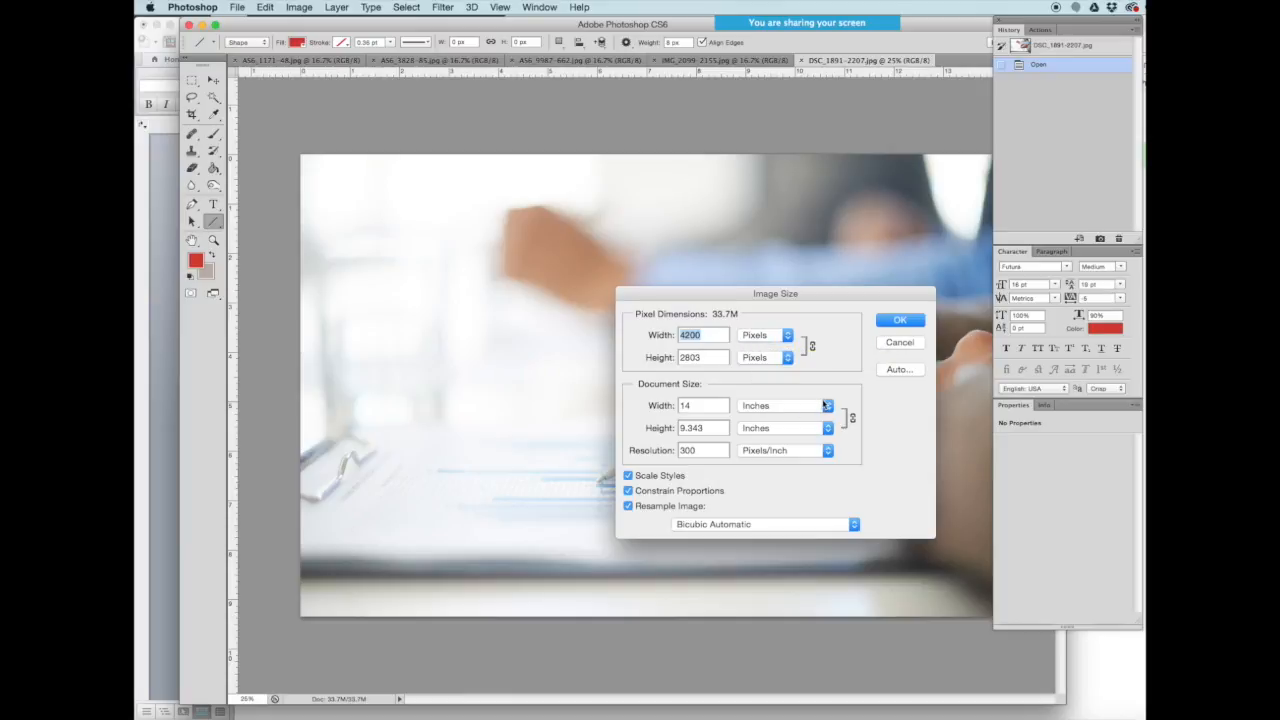
pyautogui.click(828, 406)
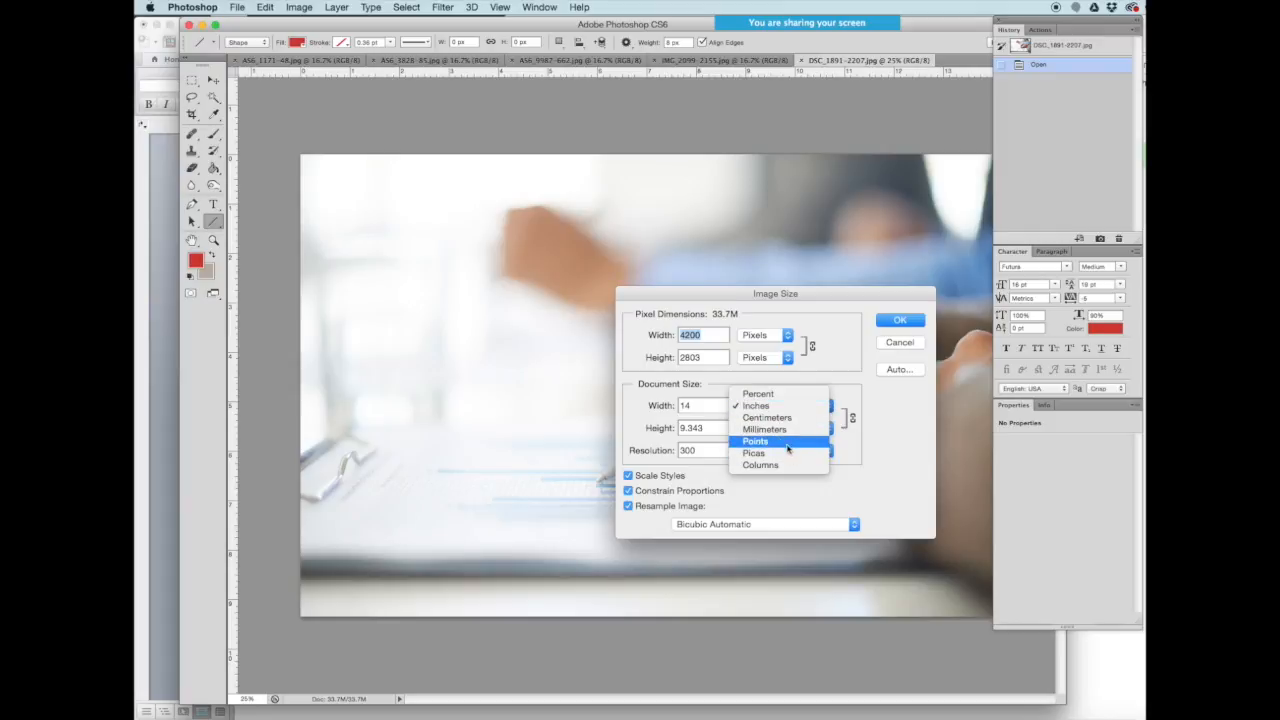
pyautogui.click(836, 328)
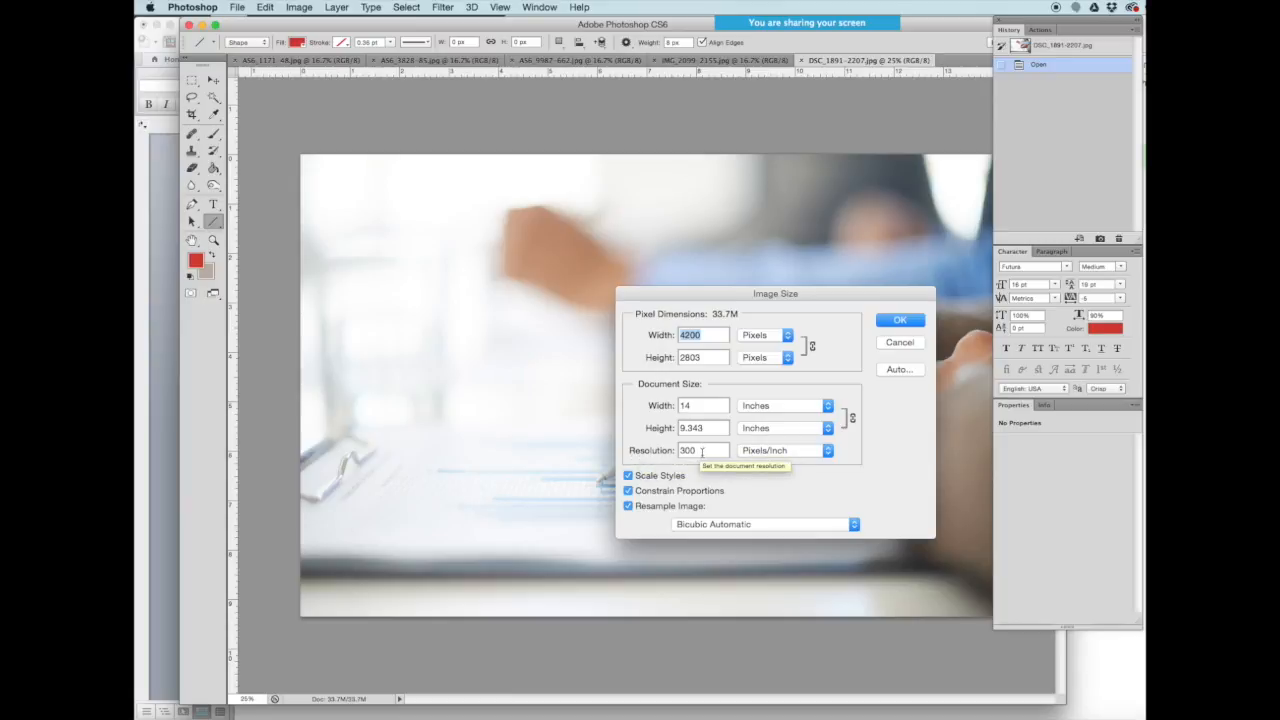
# - Try a resolution of 72 (1008 × 673 pixels), then cancel without resizing the photo
pyautogui.moveTo(712, 450); pyautogui.dragTo(662, 450)
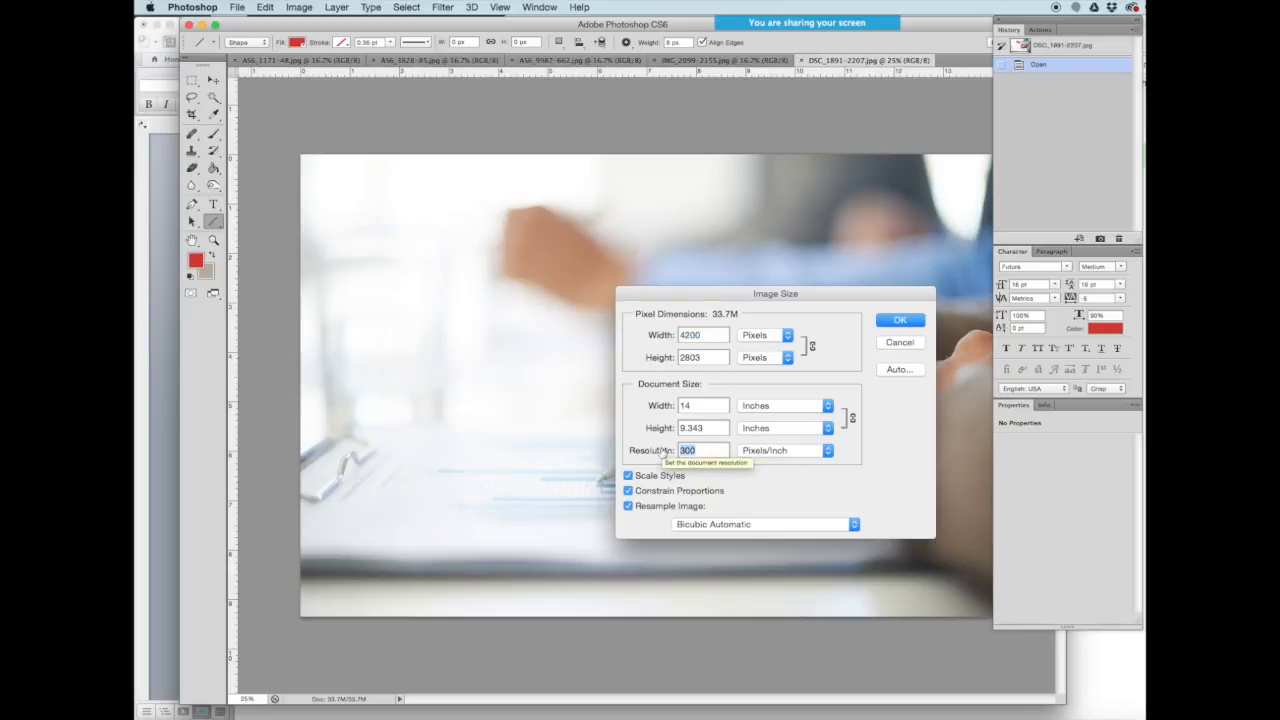
pyautogui.write('7')
pyautogui.press('BackSpace')
pyautogui.write('2')
pyautogui.press('BackSpace')
pyautogui.write('72')
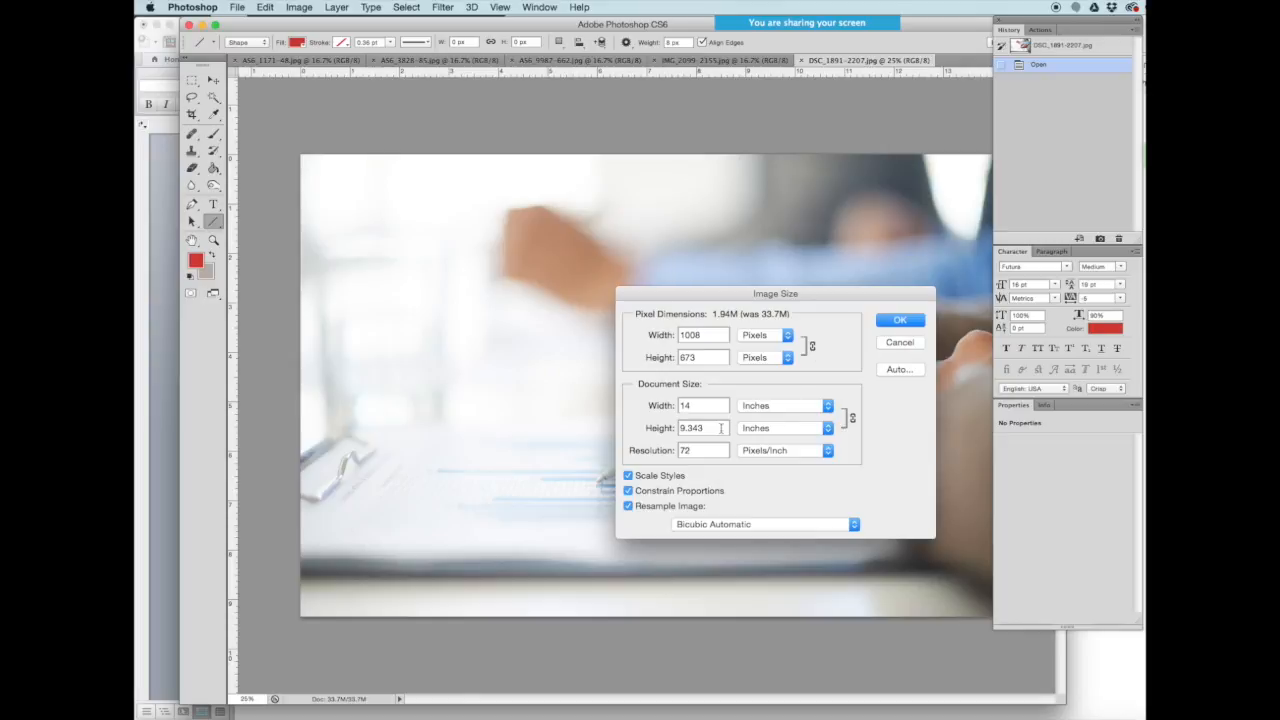
pyautogui.click(900, 342)
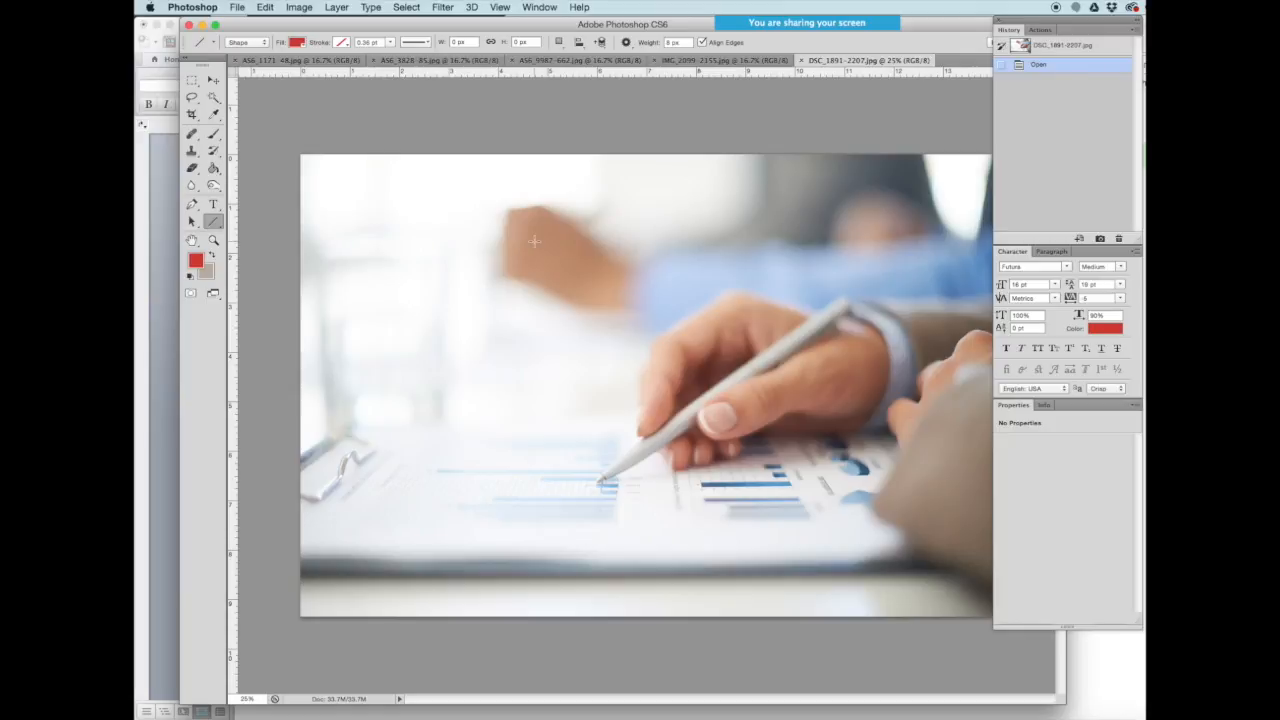
# - Resize the office photo to 600 pixels wide (600 × 400) with proportions constrained
pyautogui.click(299, 8)
pyautogui.moveTo(322, 12)
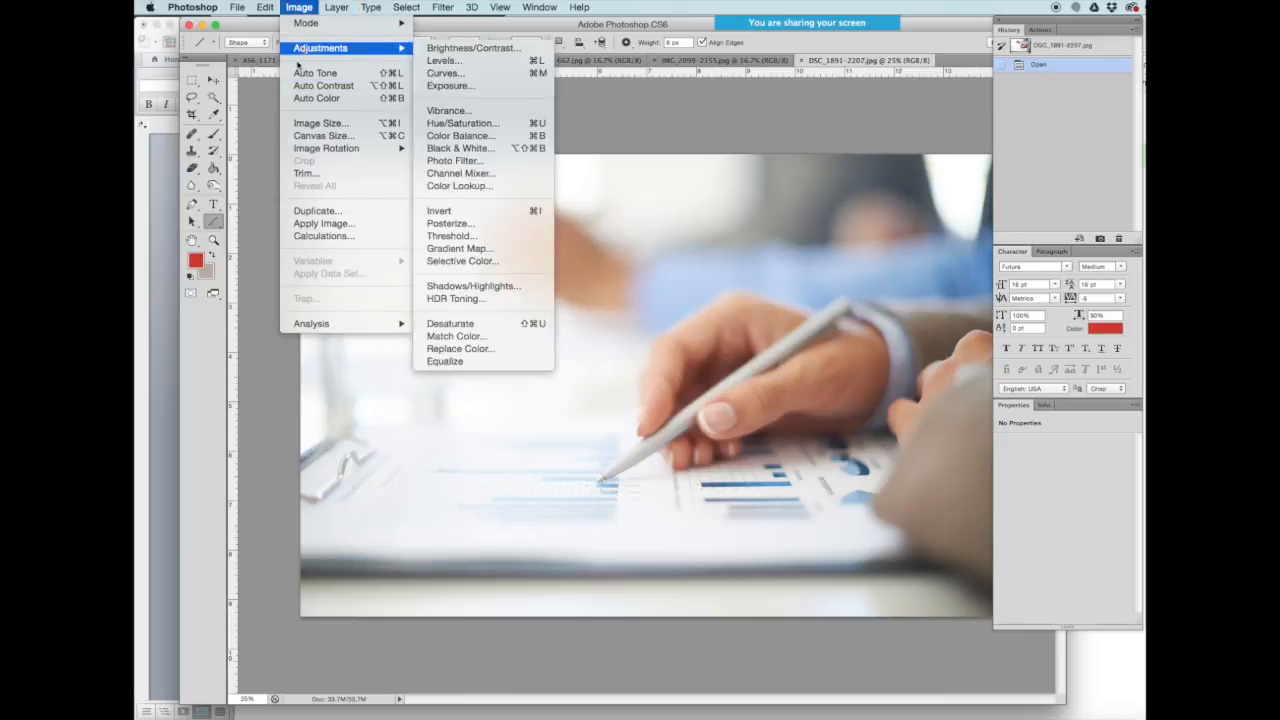
pyautogui.click(310, 122)
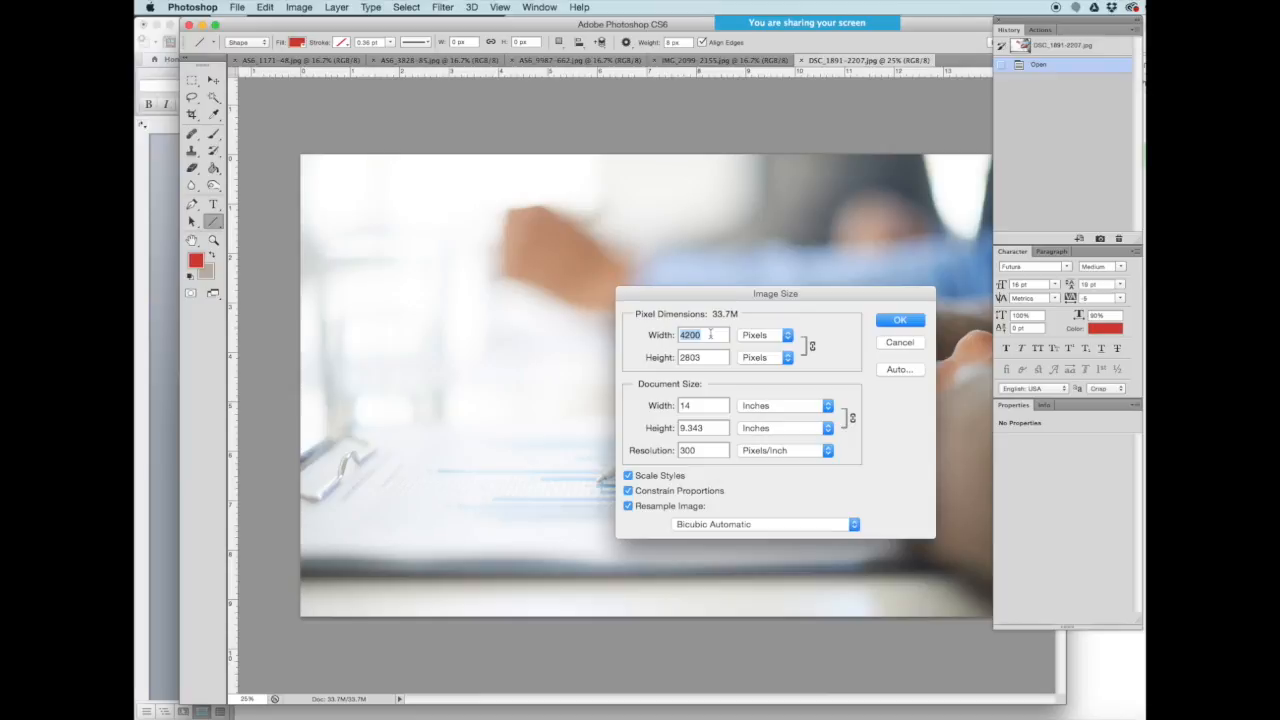
pyautogui.write('600')
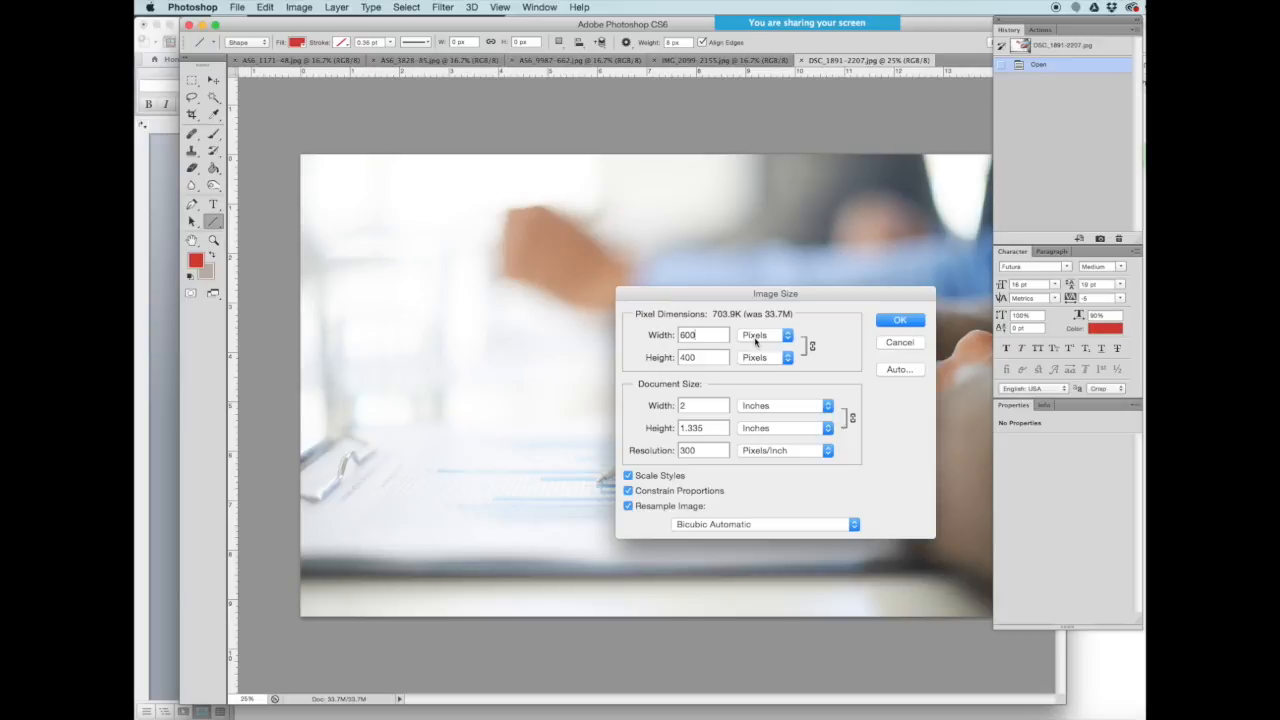
pyautogui.click(898, 320)
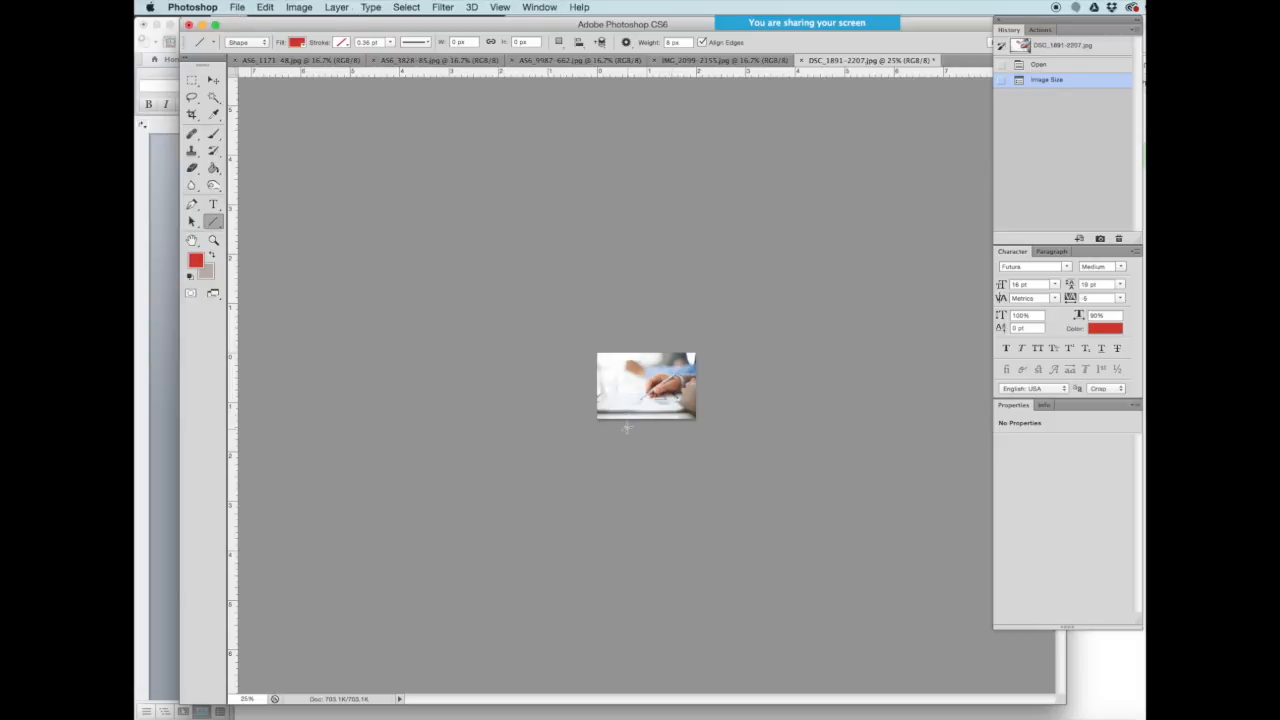
pyautogui.click(238, 8)
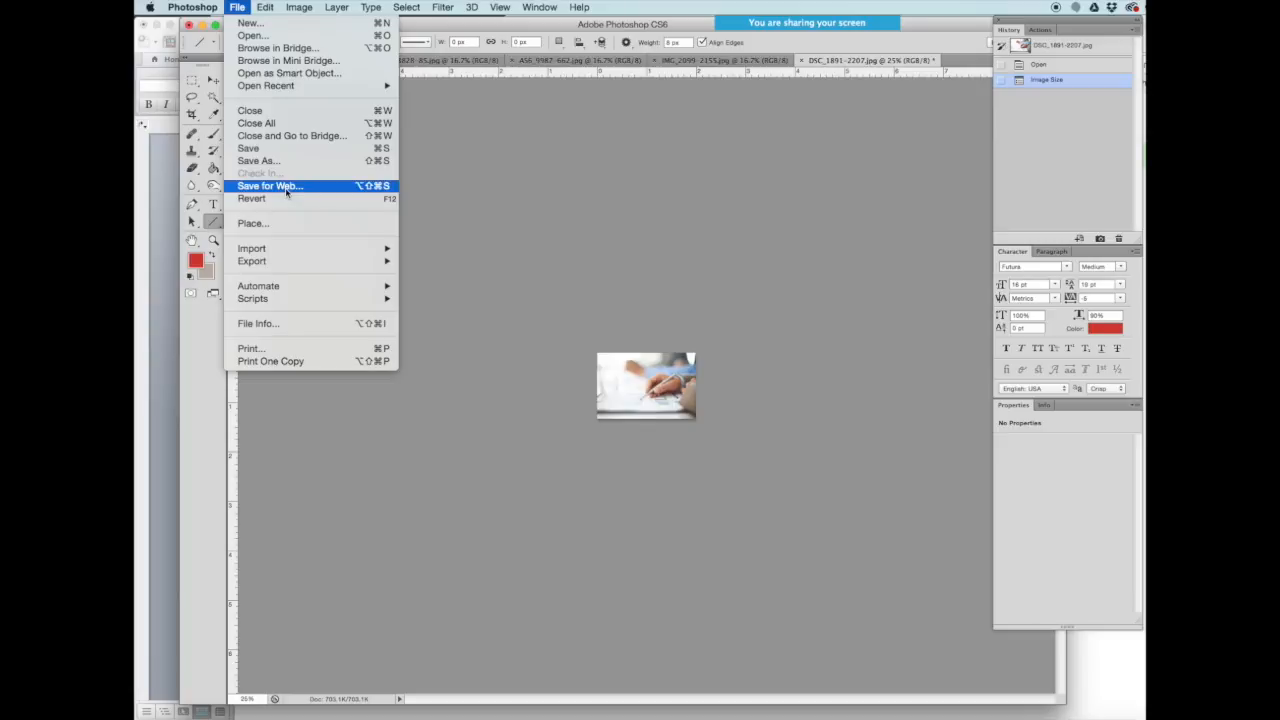
# - Open Save for Web, previewing the 600 × 400 photo as PNG-24 at 224.3K
pyautogui.moveTo(262, 263)
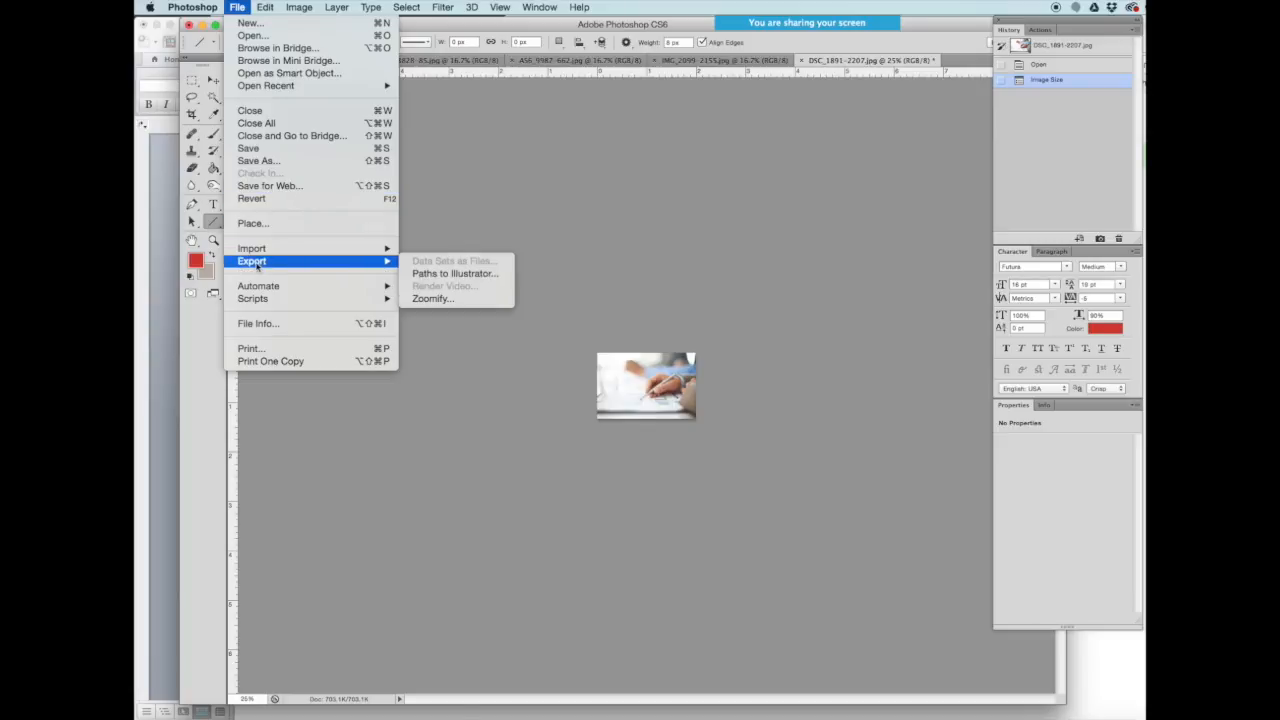
pyautogui.click(260, 188)
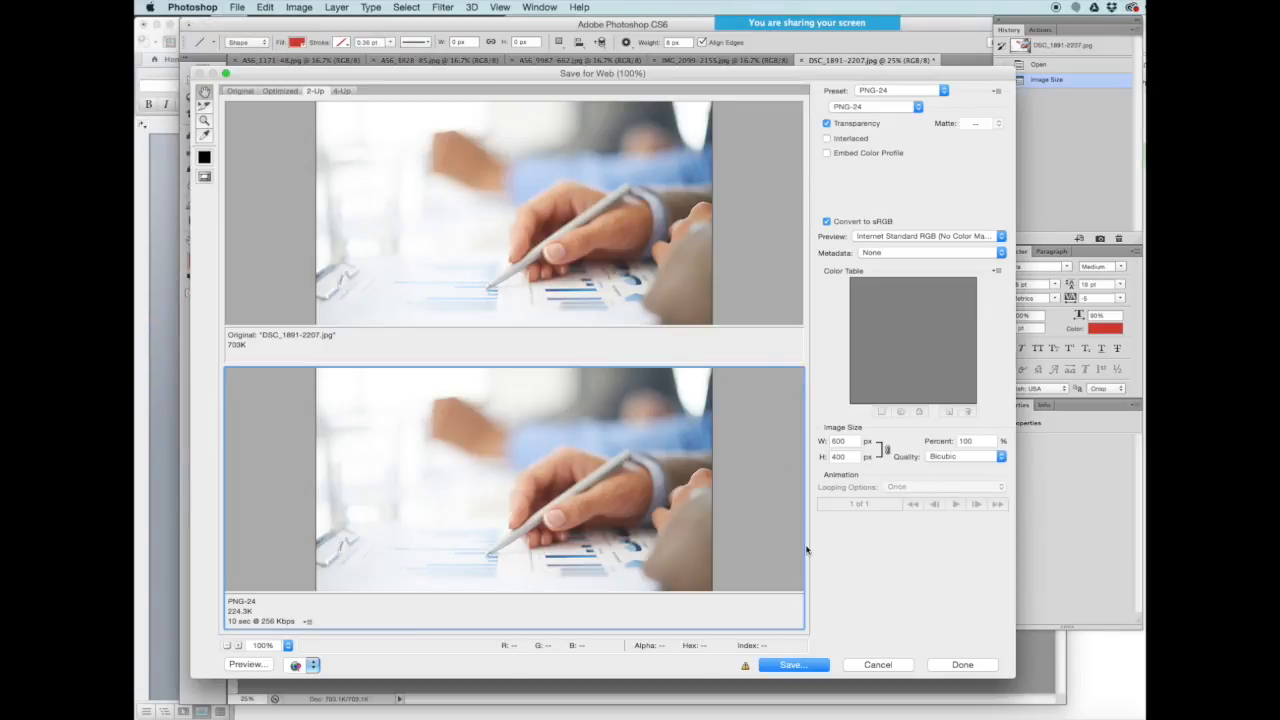
# - Cycle through the Original and Optimized previews, ending in the 2-Up side-by-side view
pyautogui.click(232, 93)
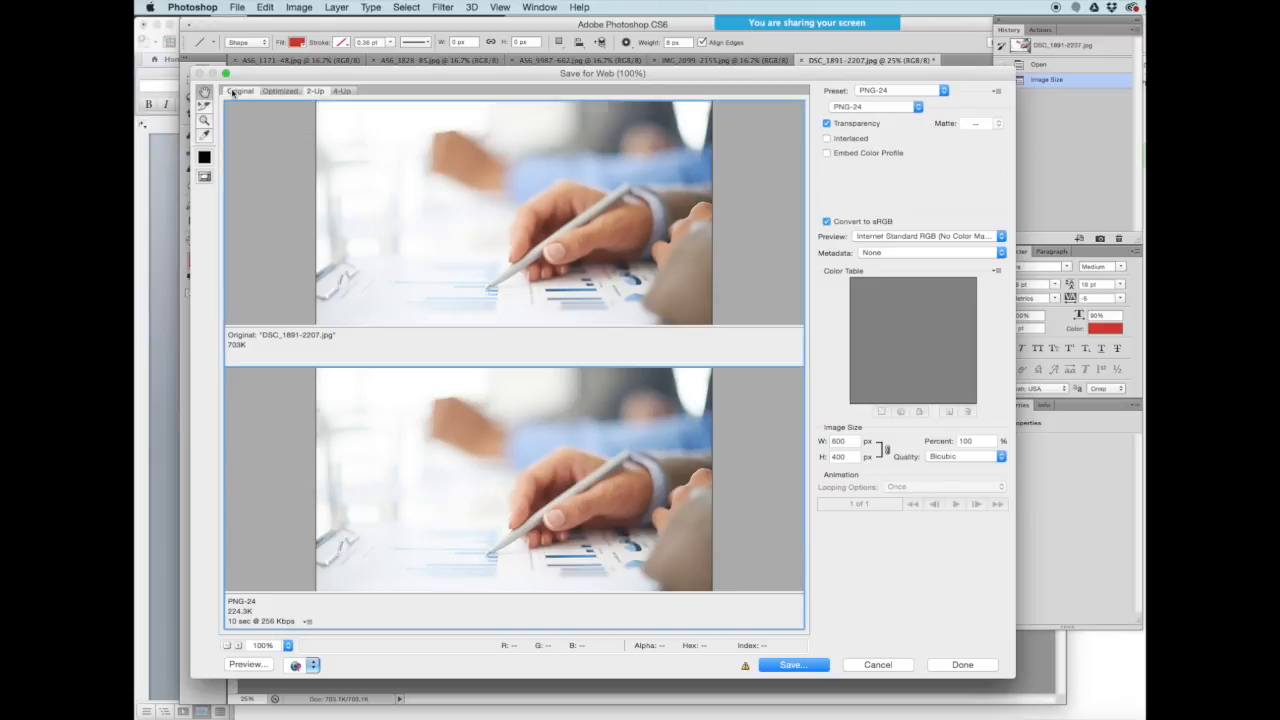
pyautogui.click(232, 93)
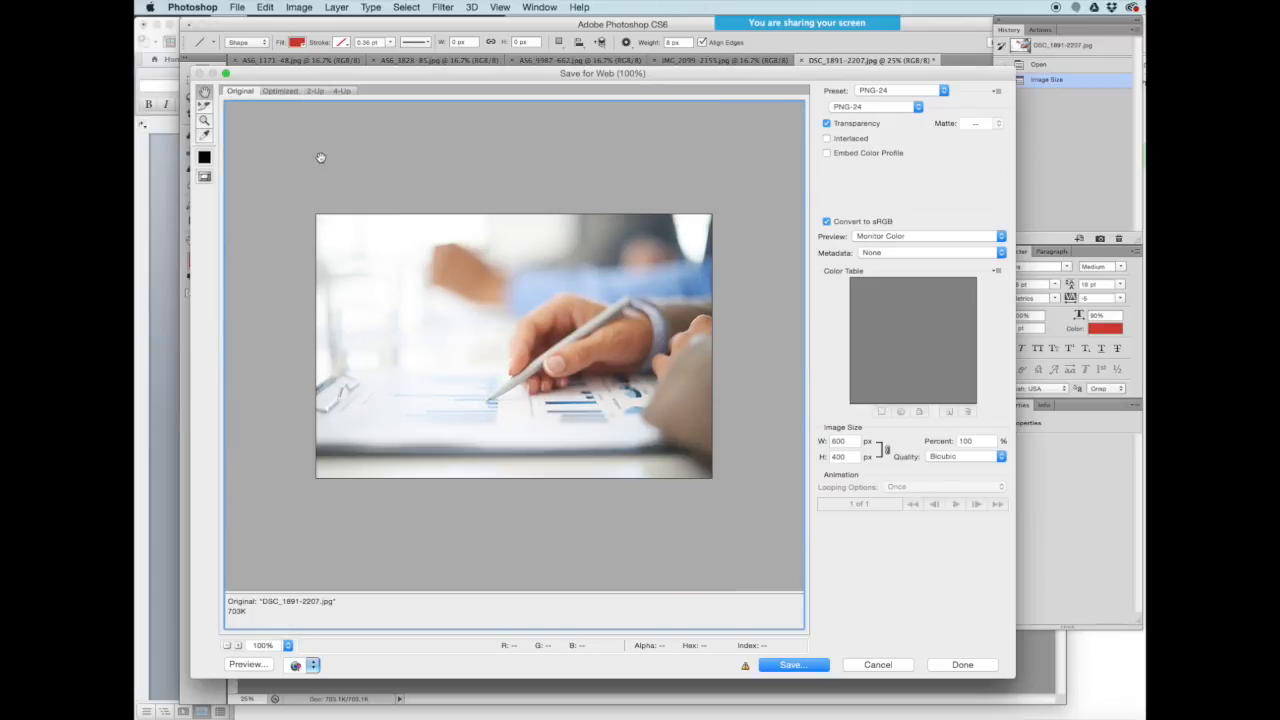
pyautogui.click(281, 92)
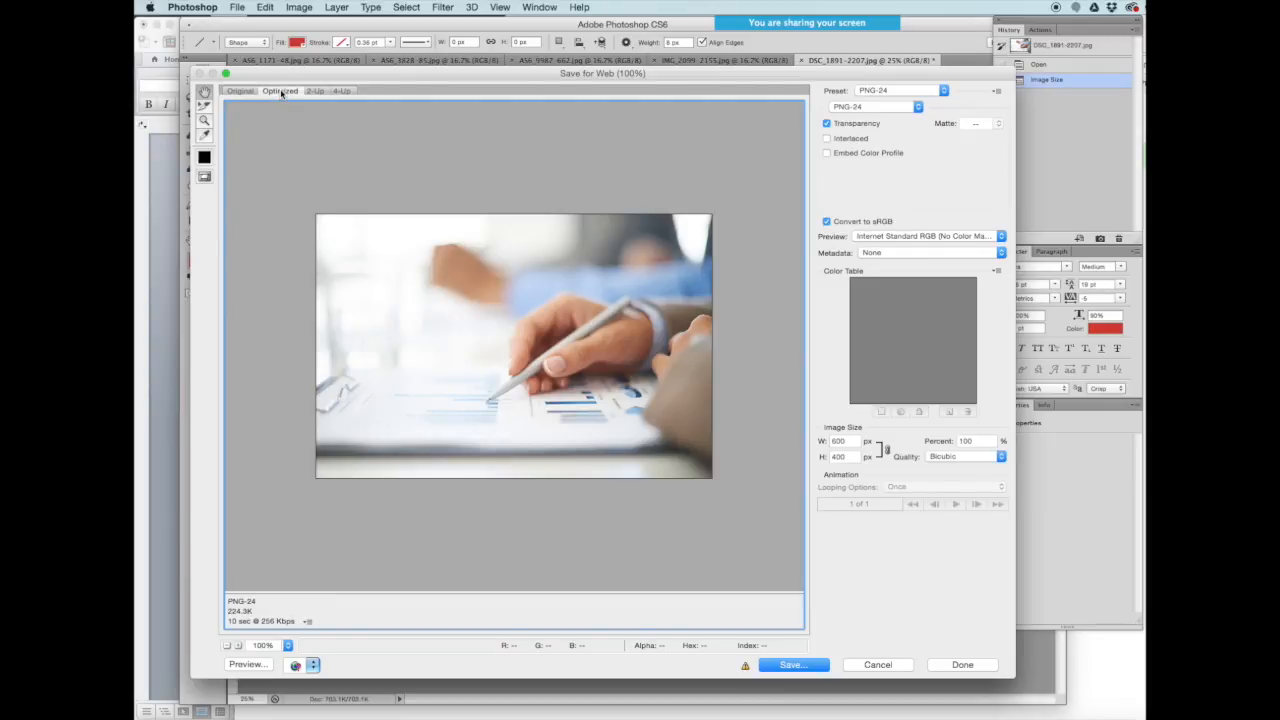
pyautogui.click(316, 92)
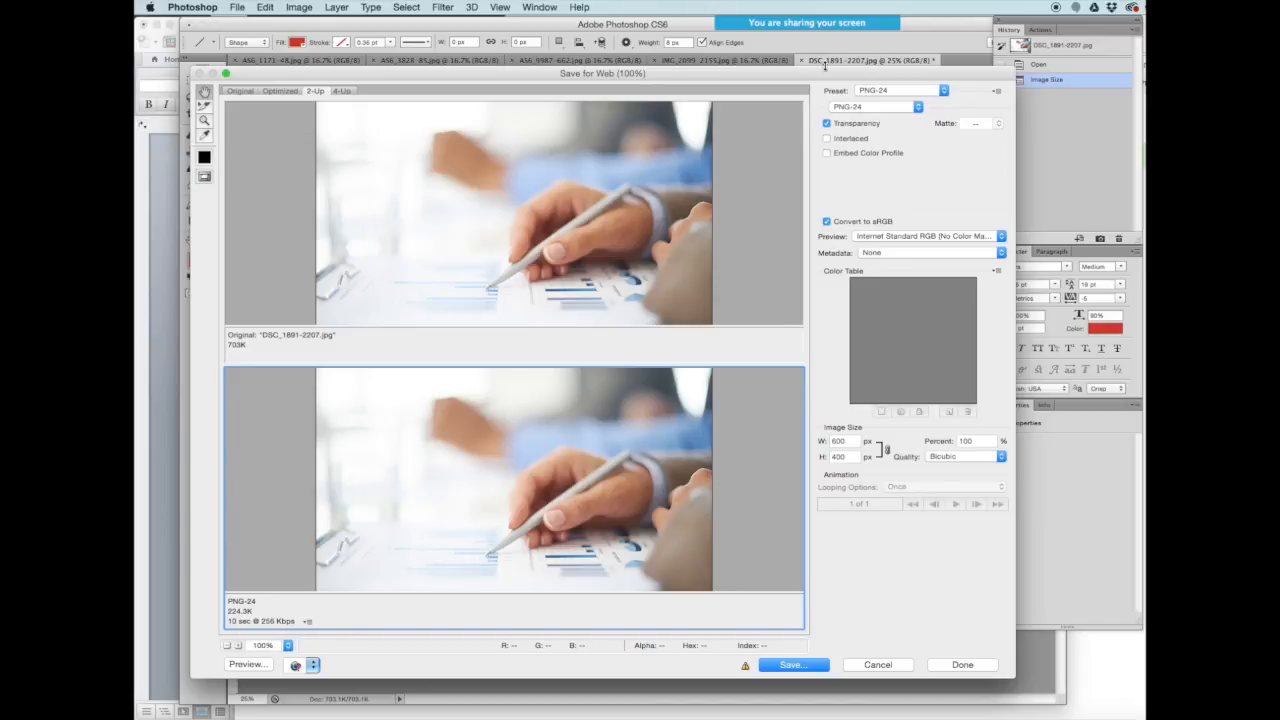
# - Check the optimization presets, keeping PNG-24, and bring up the output file format list
pyautogui.click(944, 91)
pyautogui.click(945, 91)
pyautogui.click(920, 107)
pyautogui.click(928, 108)
pyautogui.click(924, 107)
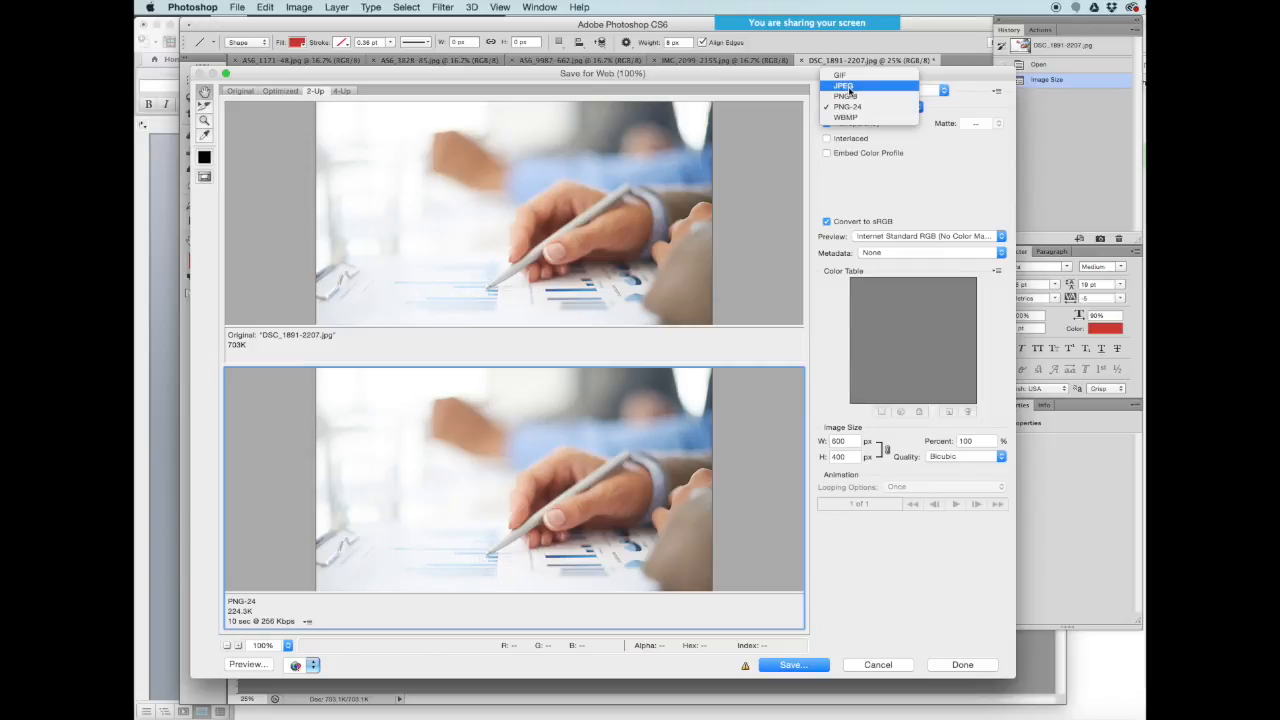
# - Switch the export format to JPEG (Medium, quality 40, 14.03K), keeping the 256 Kbps estimate
pyautogui.click(849, 87)
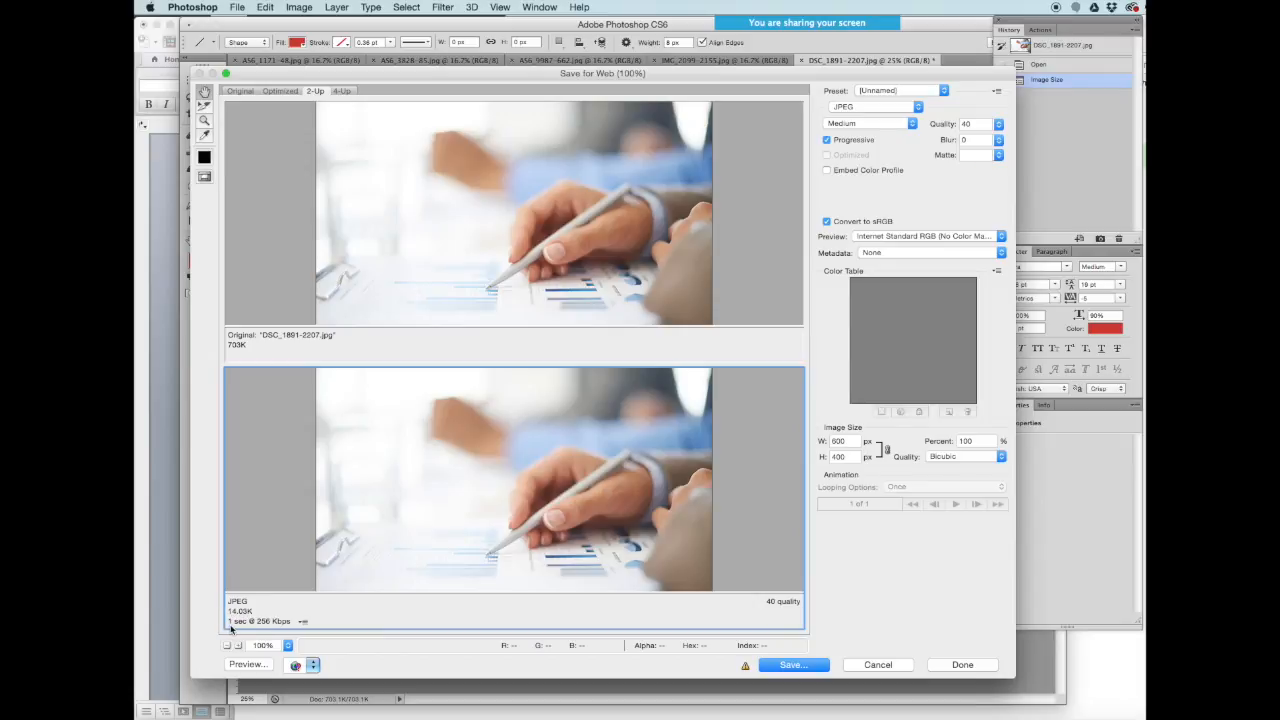
pyautogui.click(303, 621)
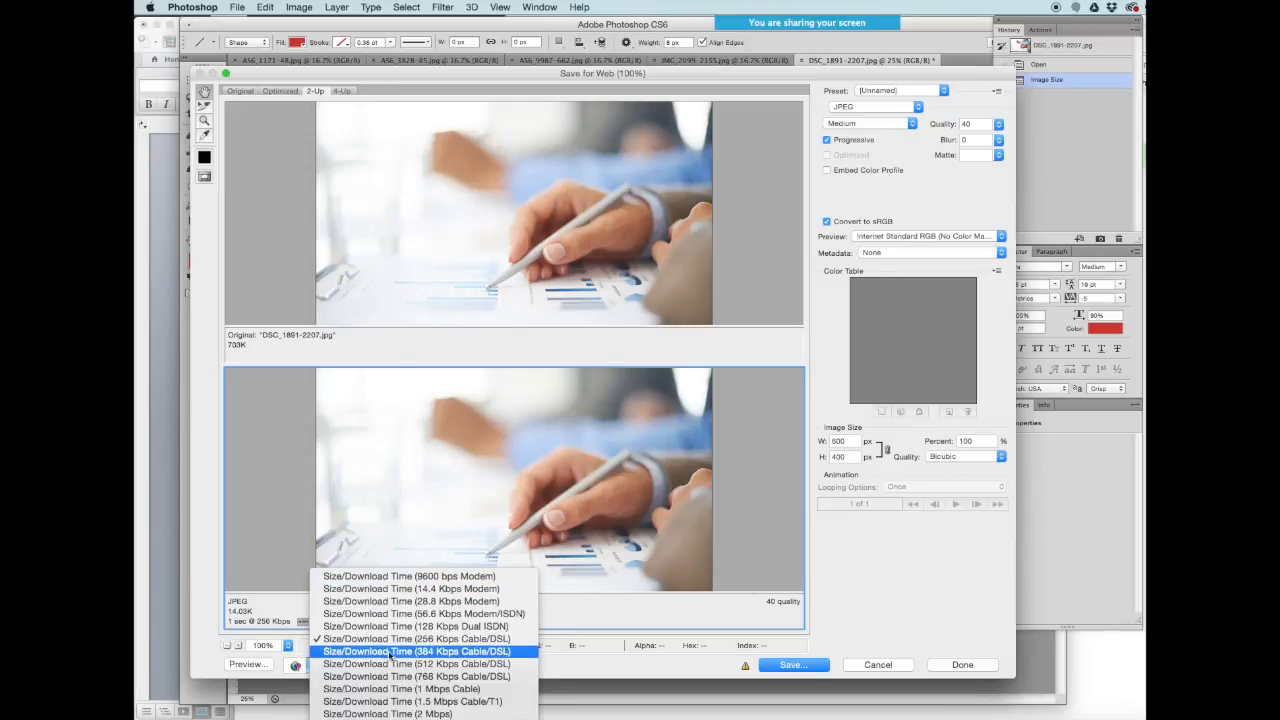
pyautogui.click(279, 576)
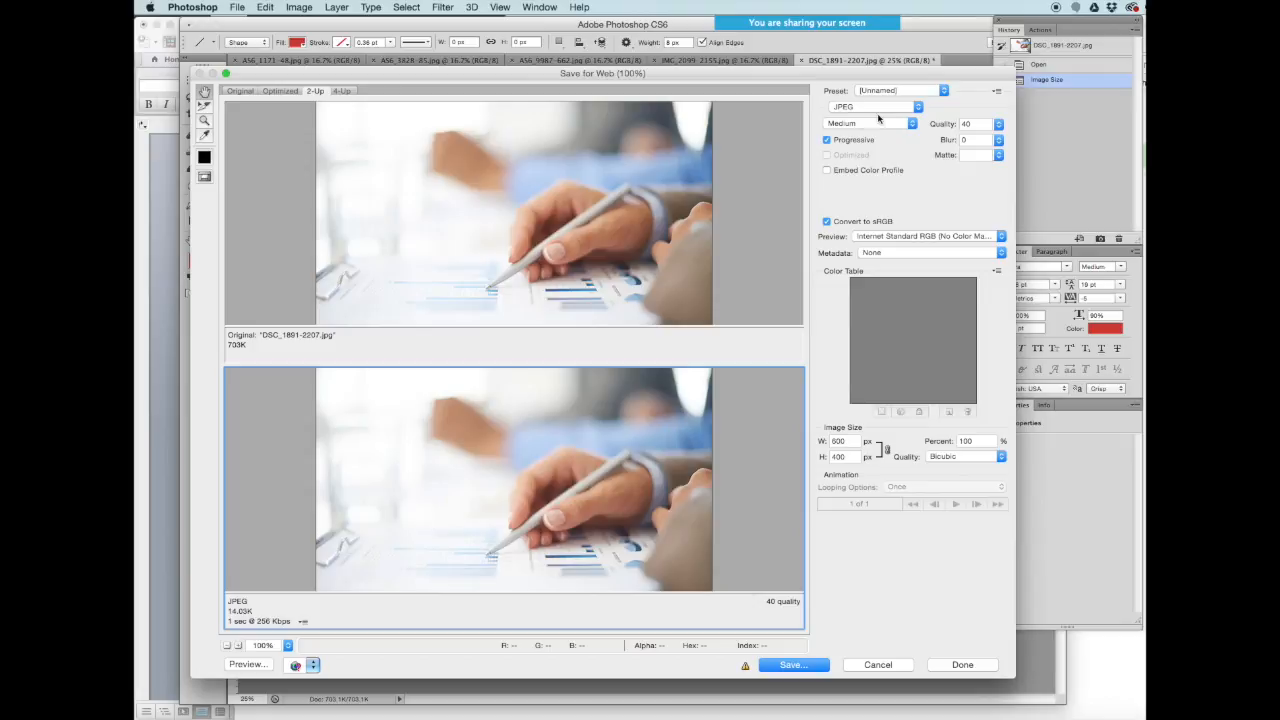
# - Try Very High quality 80, then settle on Medium quality 30 for an 11.66K file
pyautogui.click(910, 123)
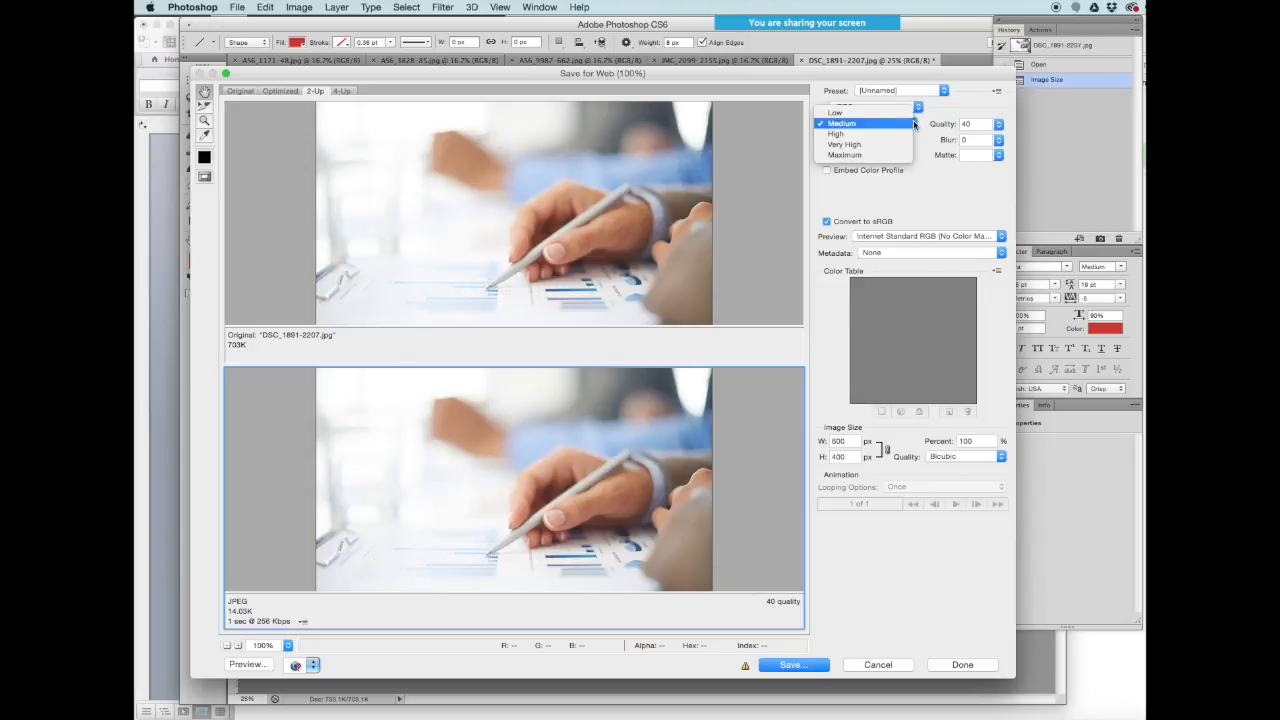
pyautogui.click(857, 145)
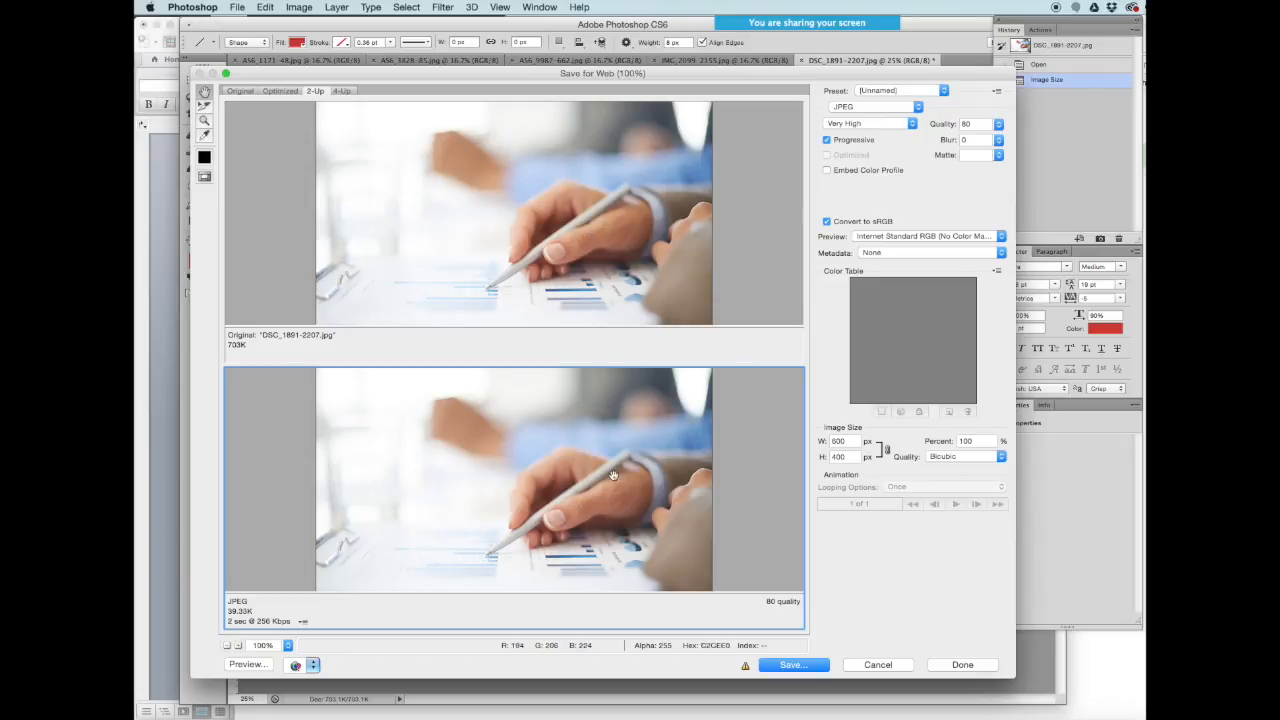
pyautogui.click(914, 123)
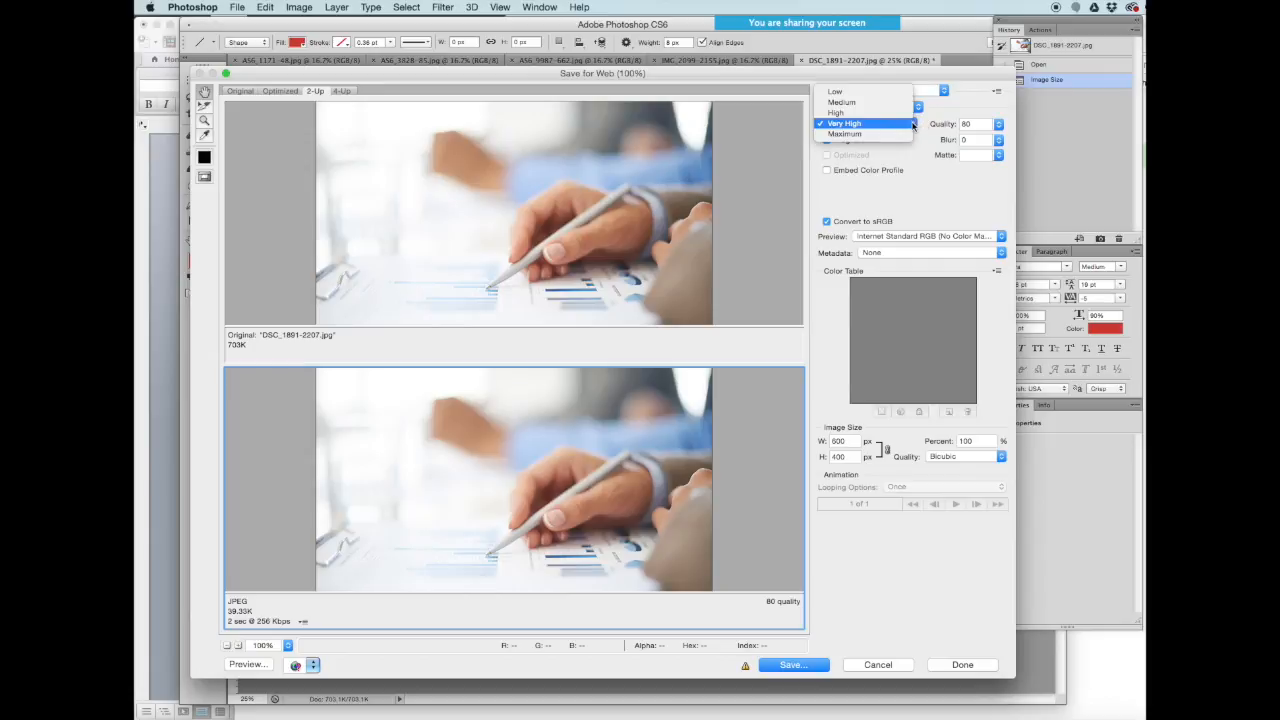
pyautogui.click(884, 102)
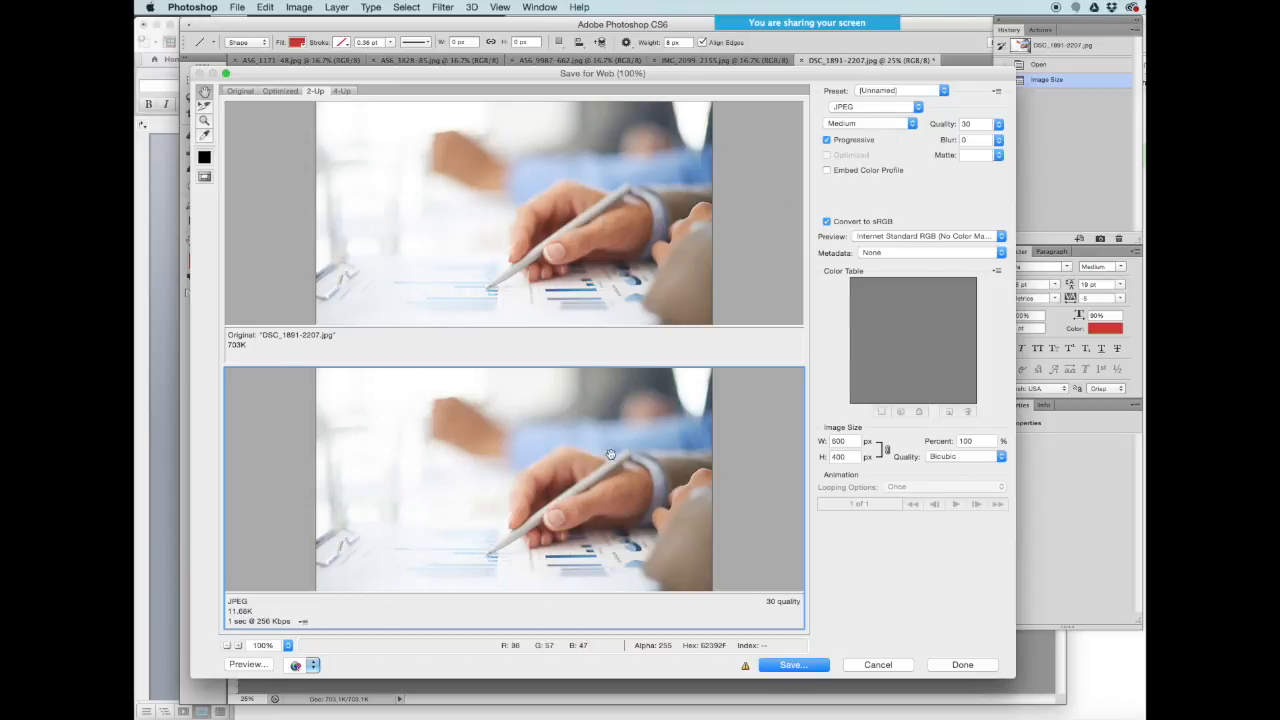
# - Start saving the optimized image under the file name ClassImages.jpg
pyautogui.click(802, 668)
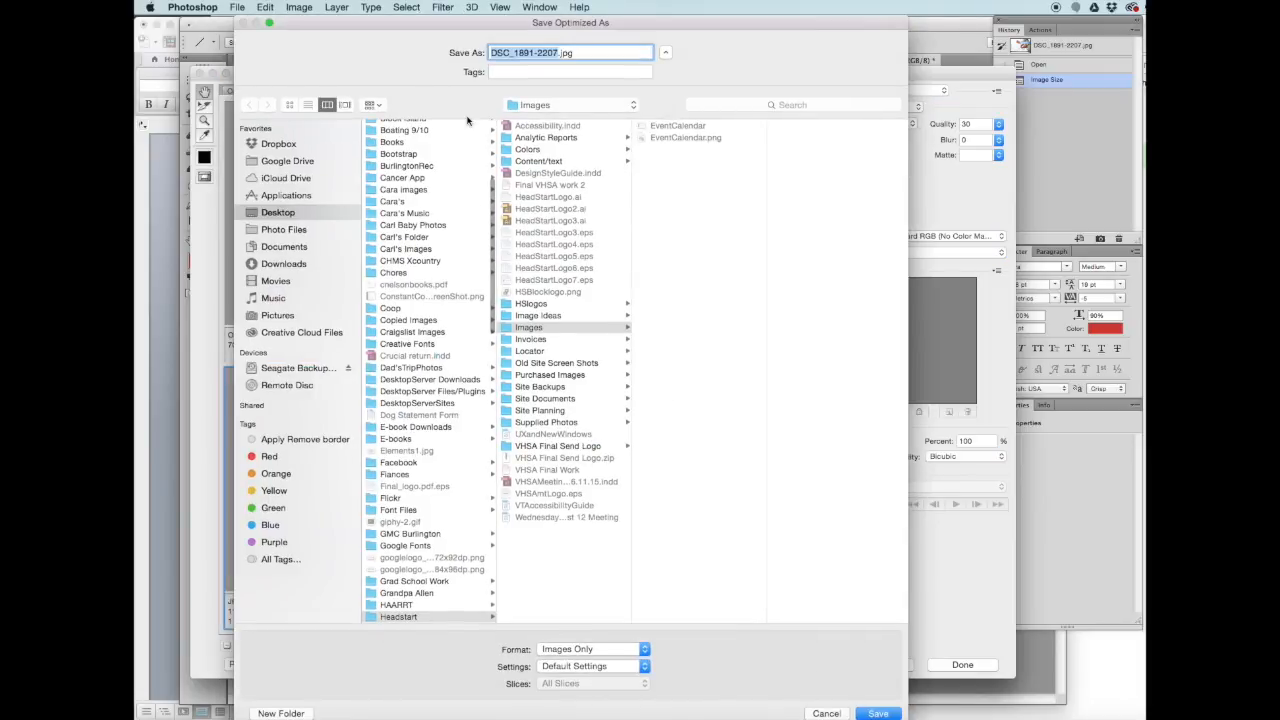
pyautogui.write('C')
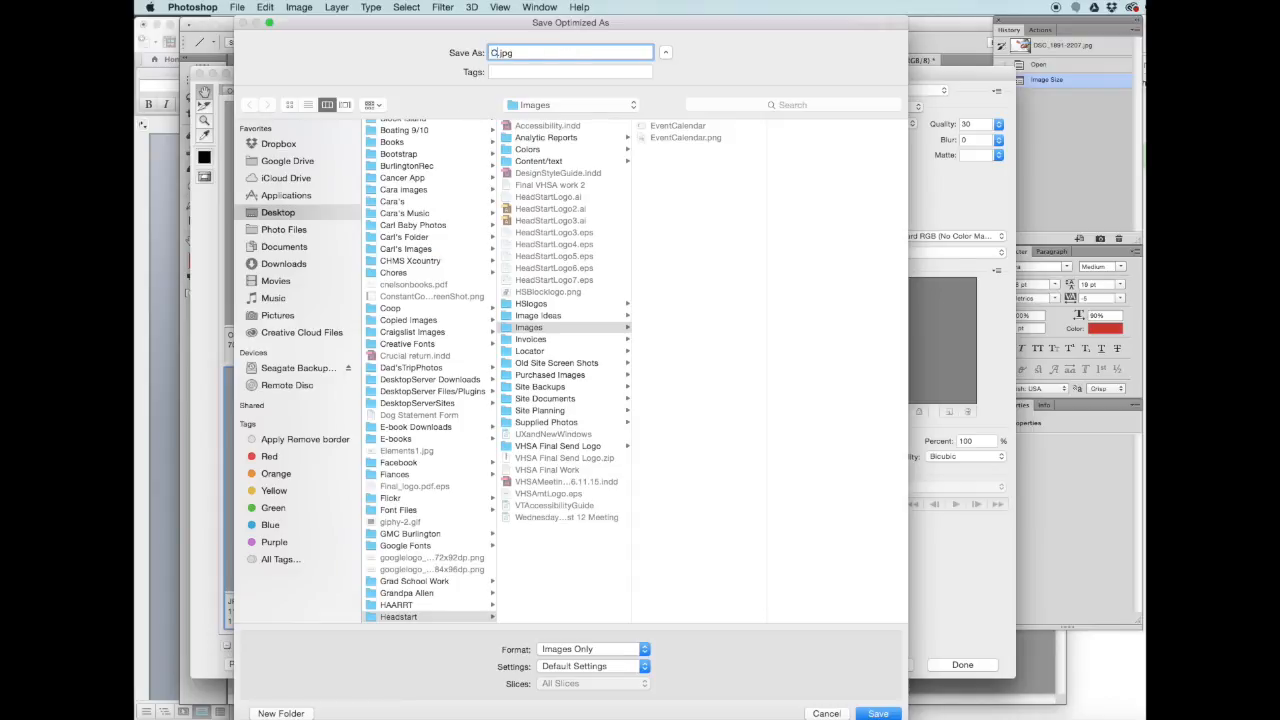
pyautogui.write('laa')
pyautogui.press('BackSpace')
pyautogui.write('ssImages')
# - Save it into a new 'images' folder under Teaching Info > Web Class Jan2017 > Week #6
pyautogui.scroll(-15, 449, 560)
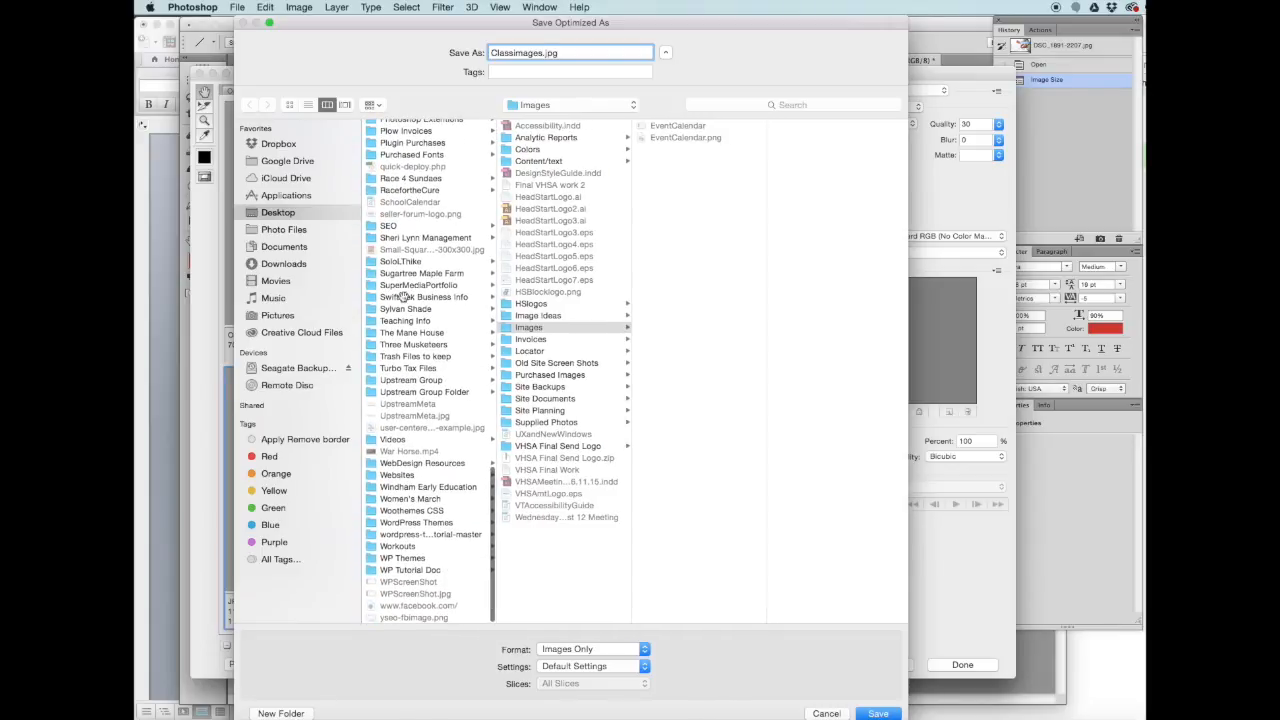
pyautogui.click(408, 321)
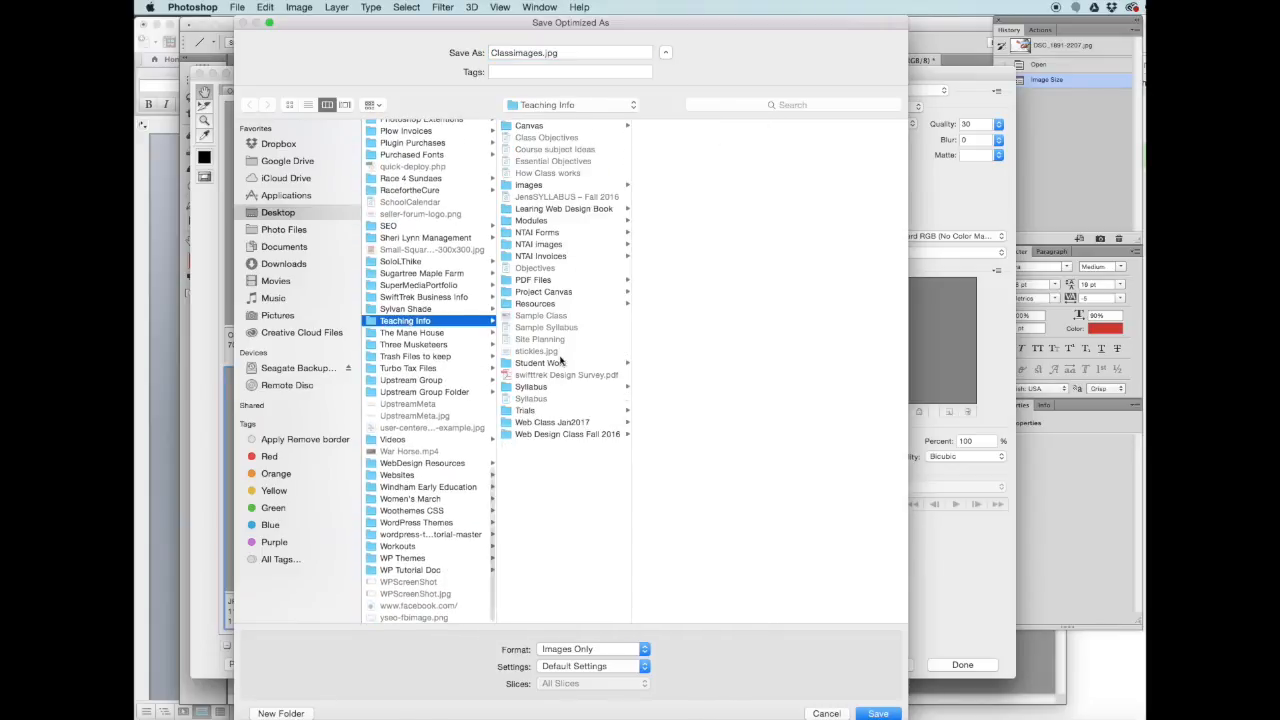
pyautogui.click(558, 424)
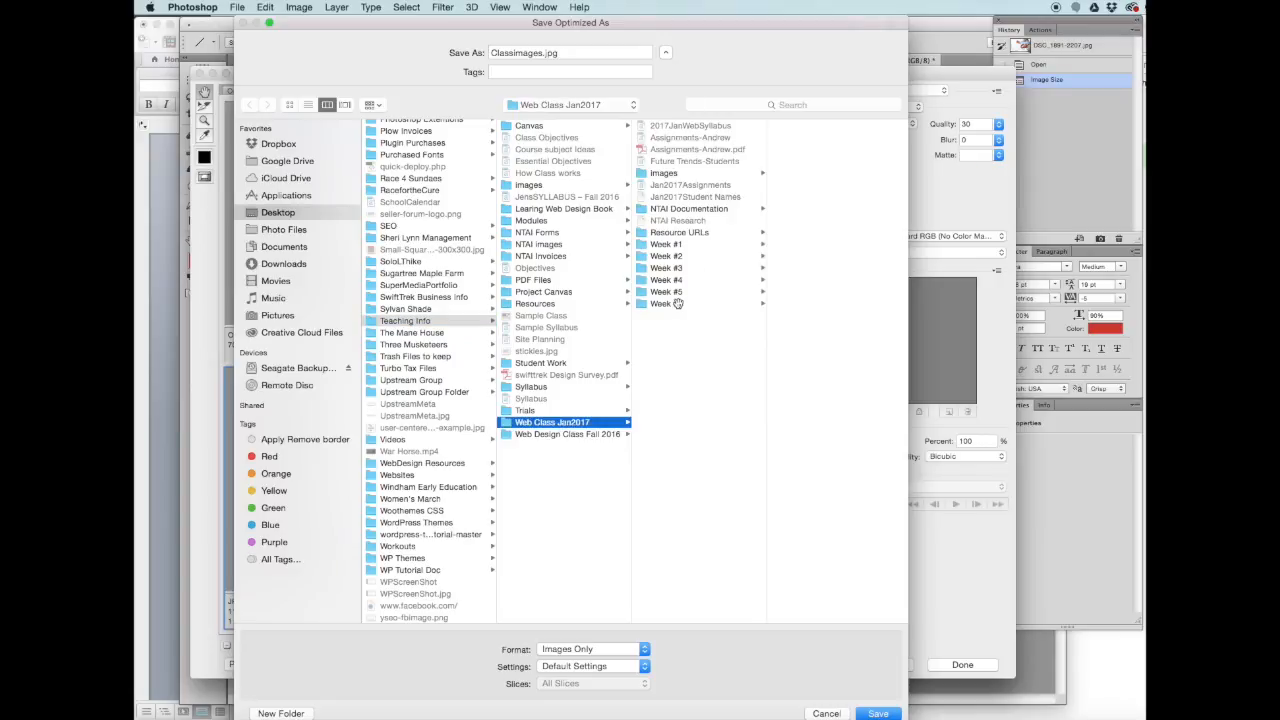
pyautogui.click(678, 304)
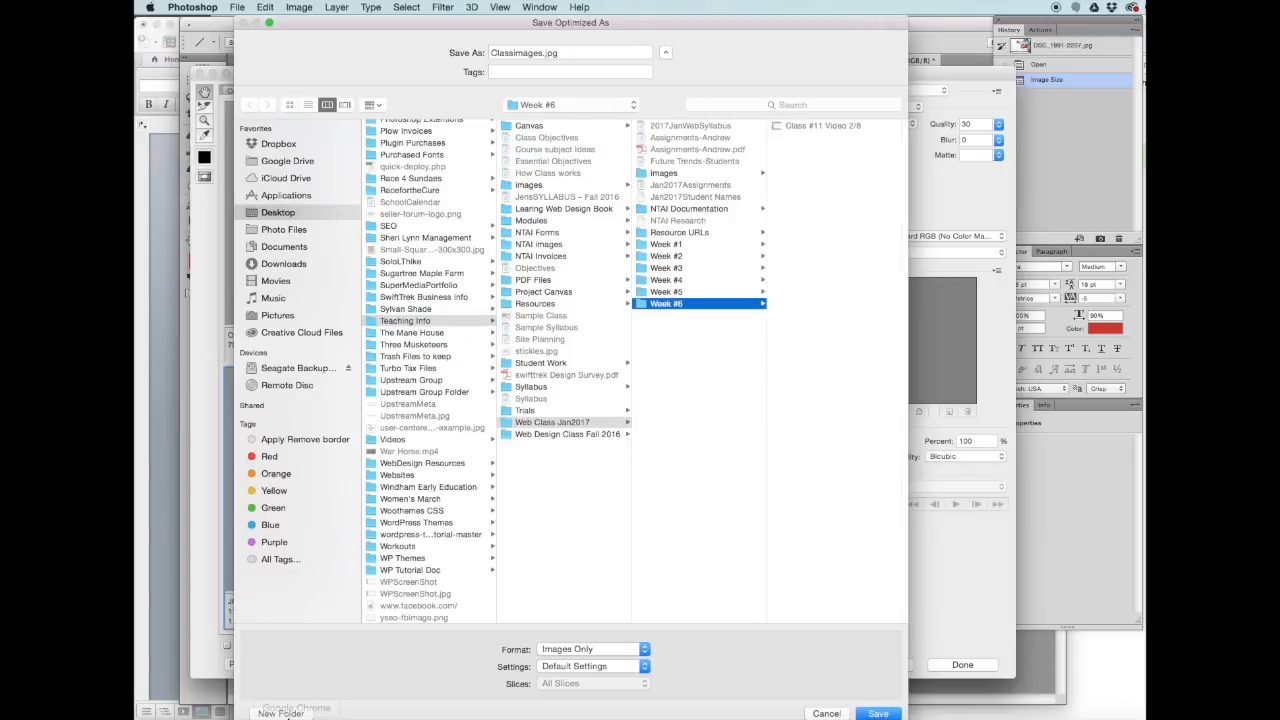
pyautogui.click(284, 713)
pyautogui.write('images')
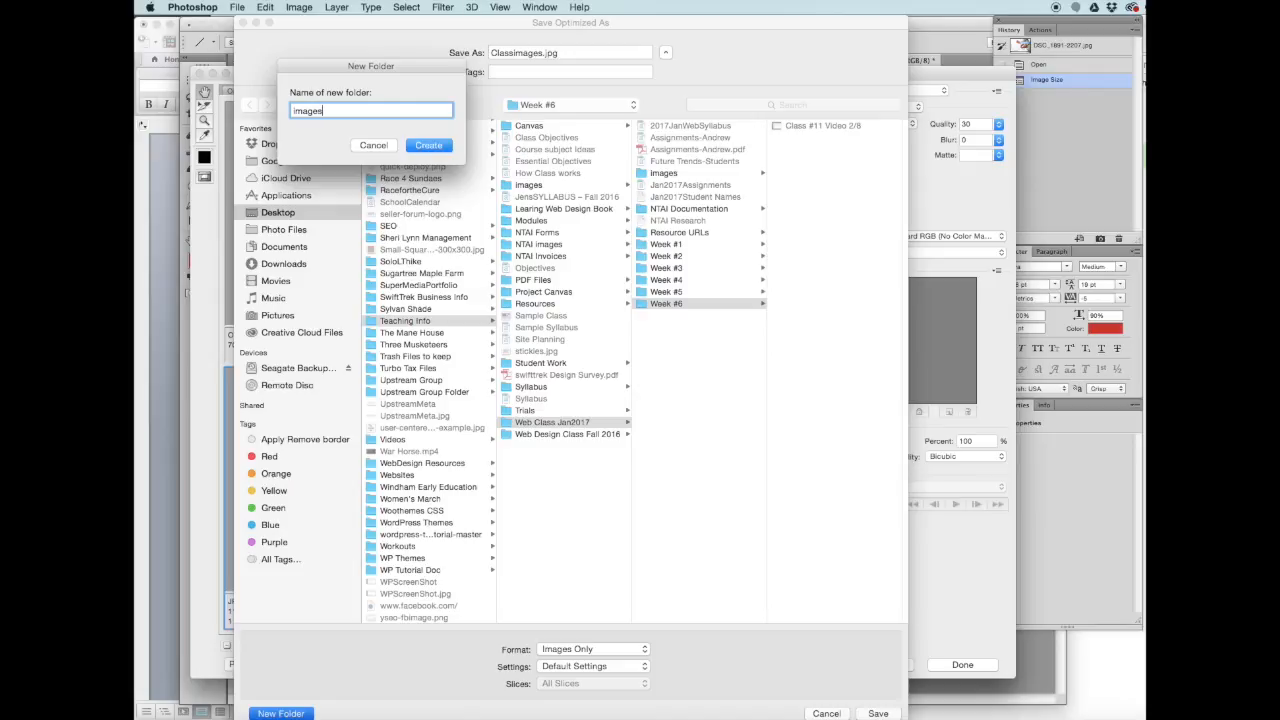
pyautogui.click(424, 145)
pyautogui.click(878, 713)
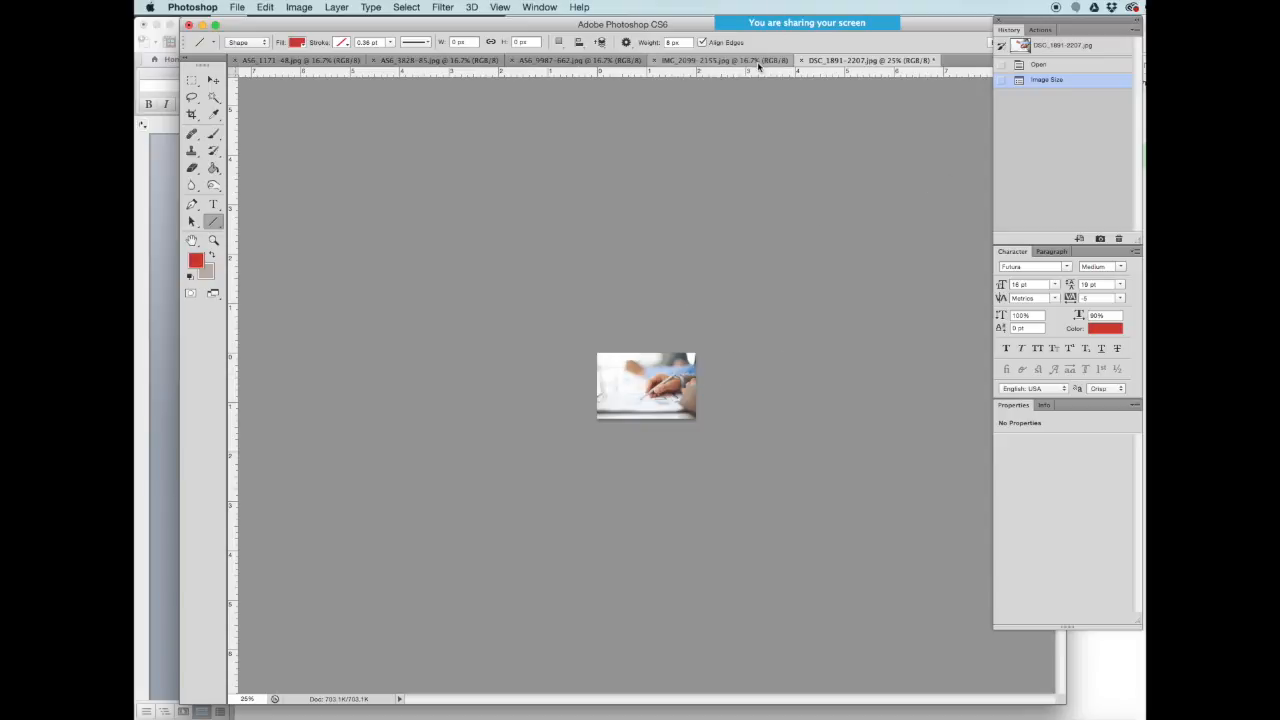
# - Switch to IMG_2099-2155 and resize it from 4600 × 3067 to 600 × 400 pixels
pyautogui.click(694, 63)
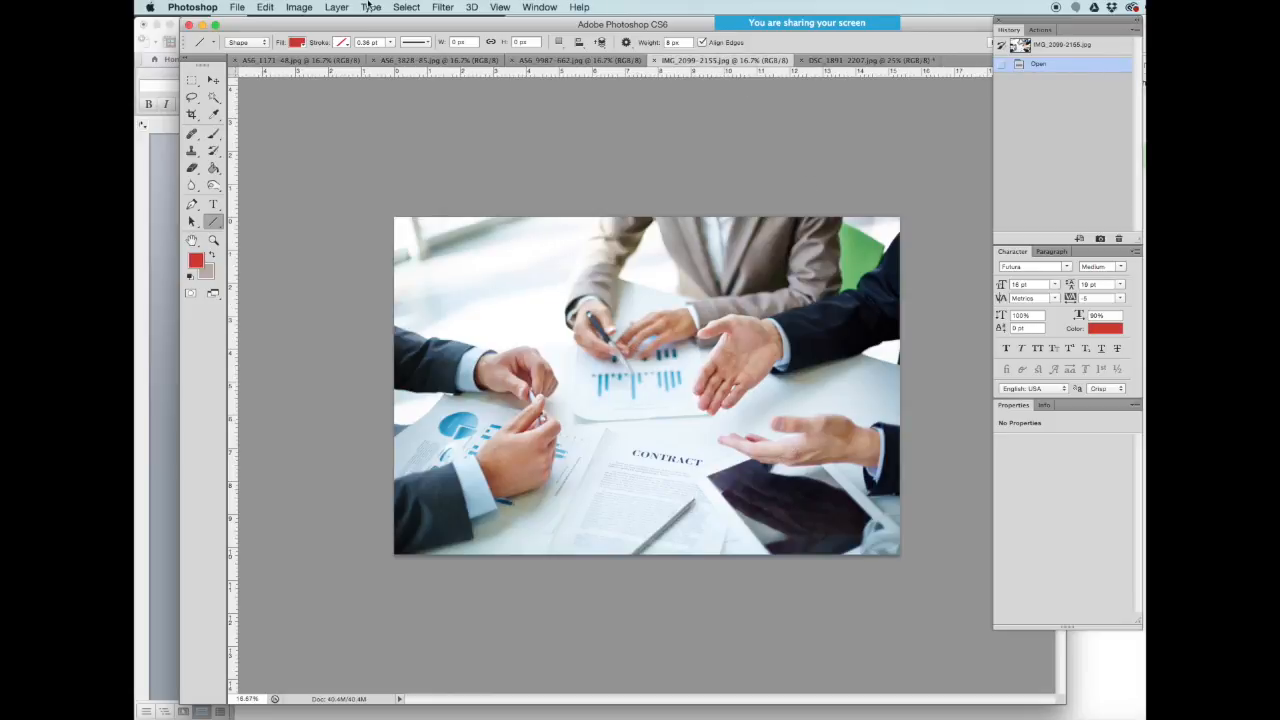
pyautogui.click(299, 7)
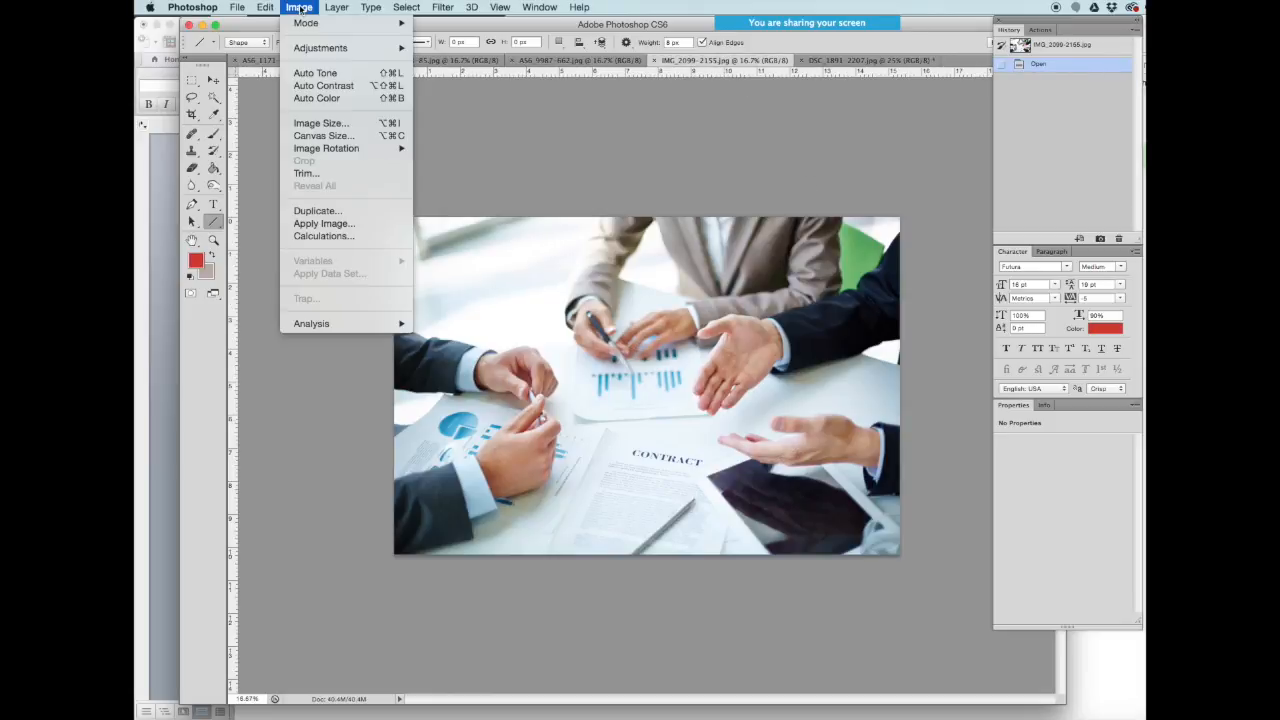
pyautogui.click(325, 122)
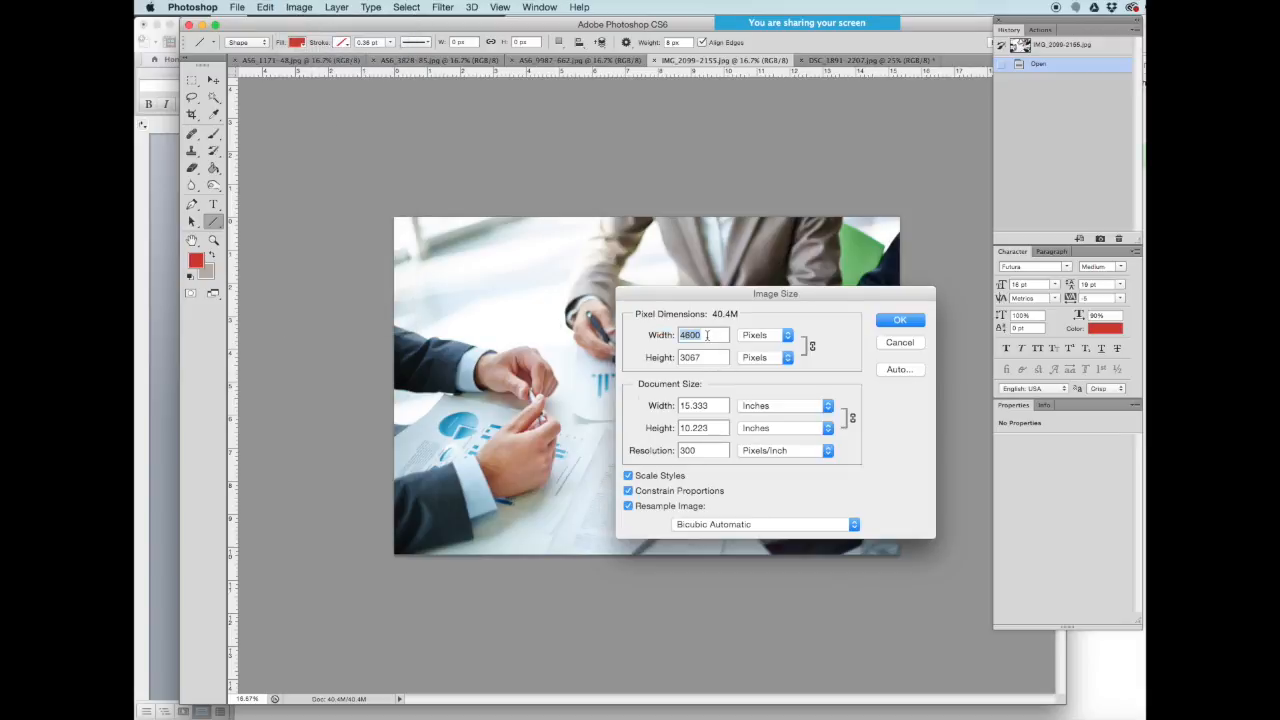
pyautogui.write('600')
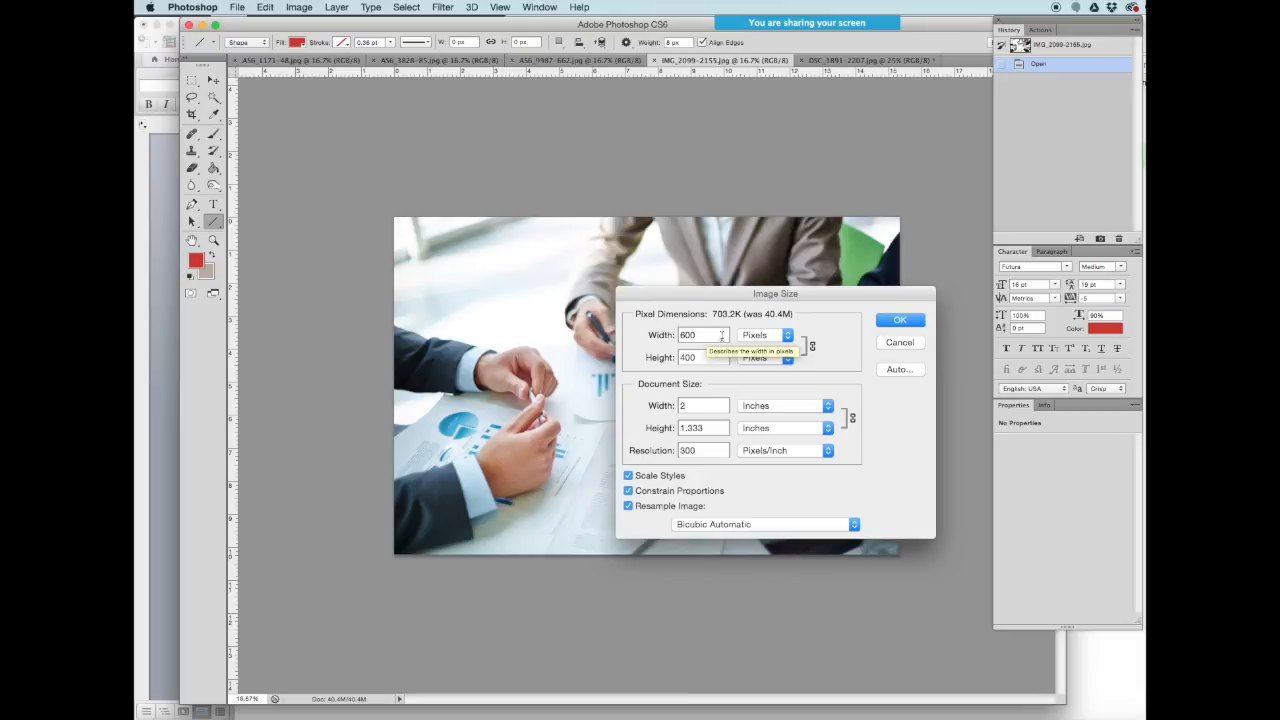
pyautogui.click(895, 321)
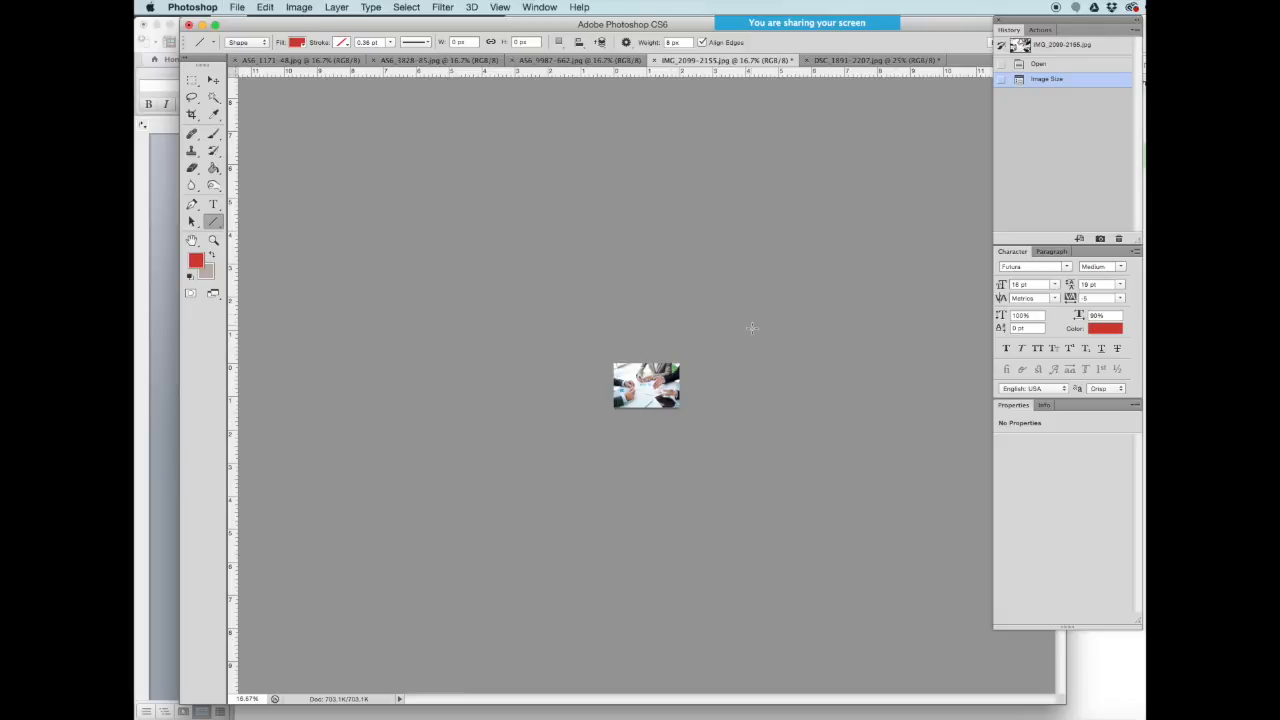
# - Export IMG_2099-2155 via Save for Web at JPEG quality 39 as ClassImage-2.jpg in the images folder
pyautogui.click(238, 7)
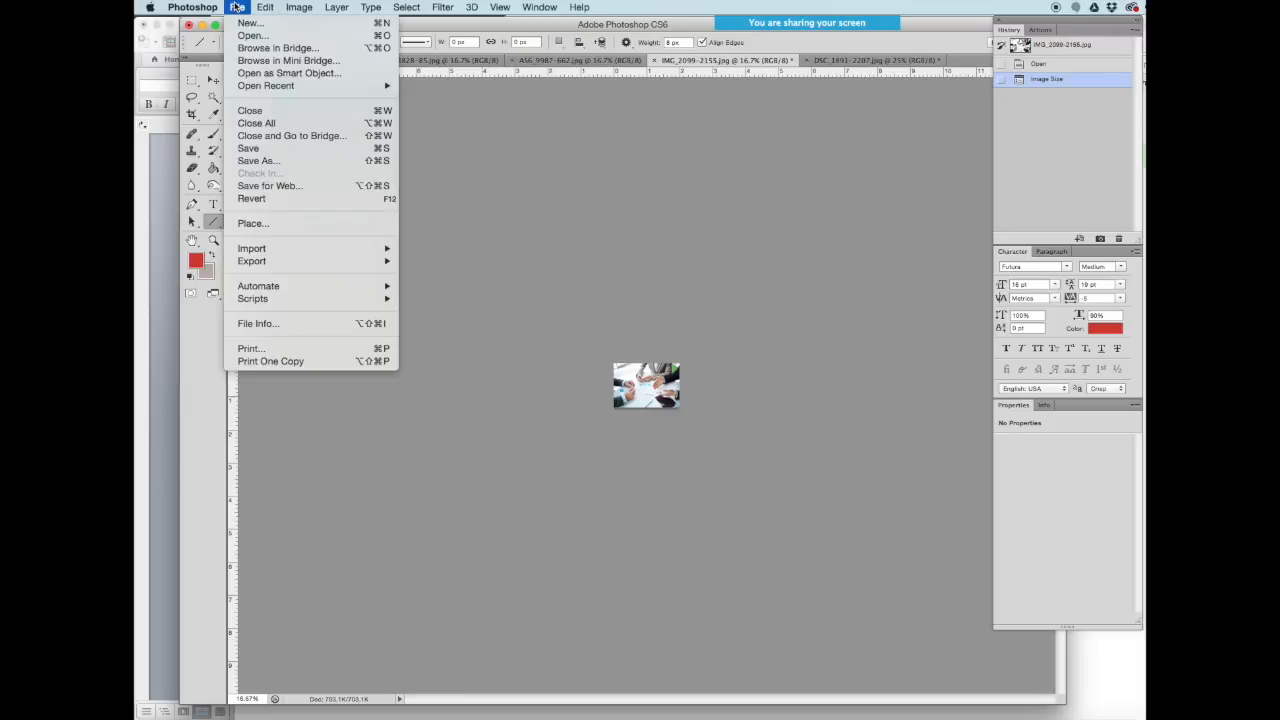
pyautogui.click(281, 186)
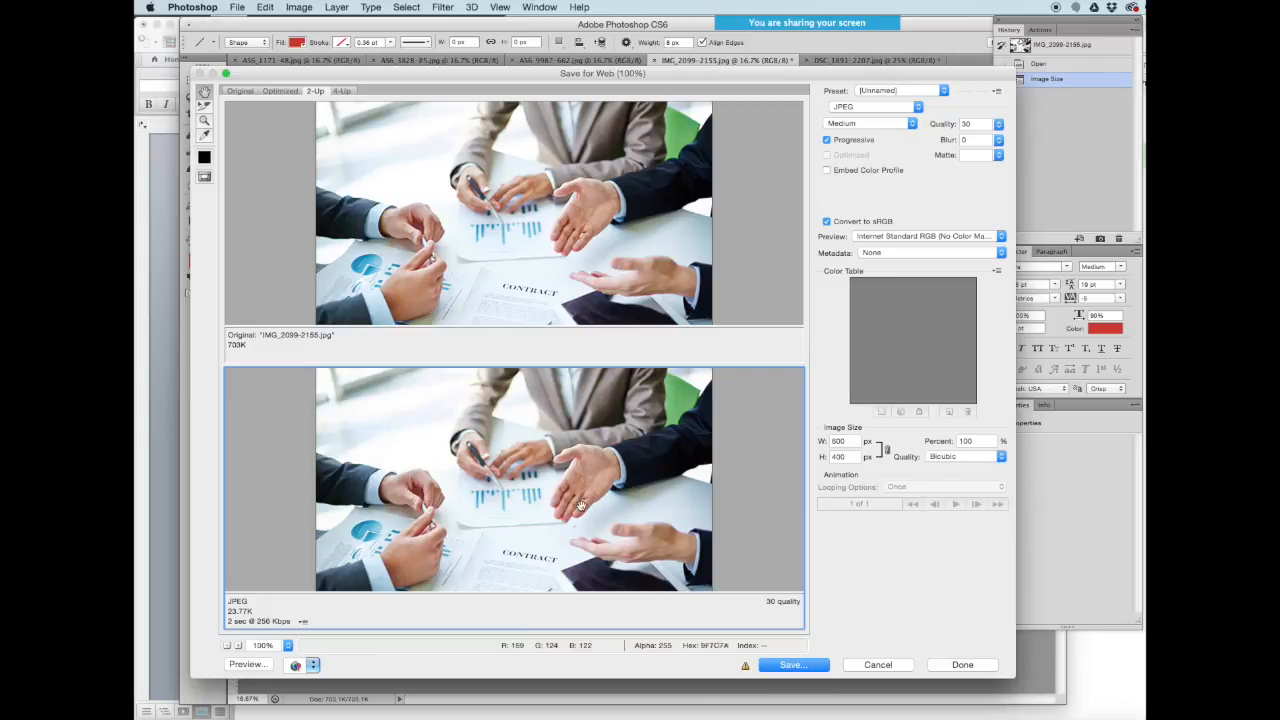
pyautogui.click(998, 124)
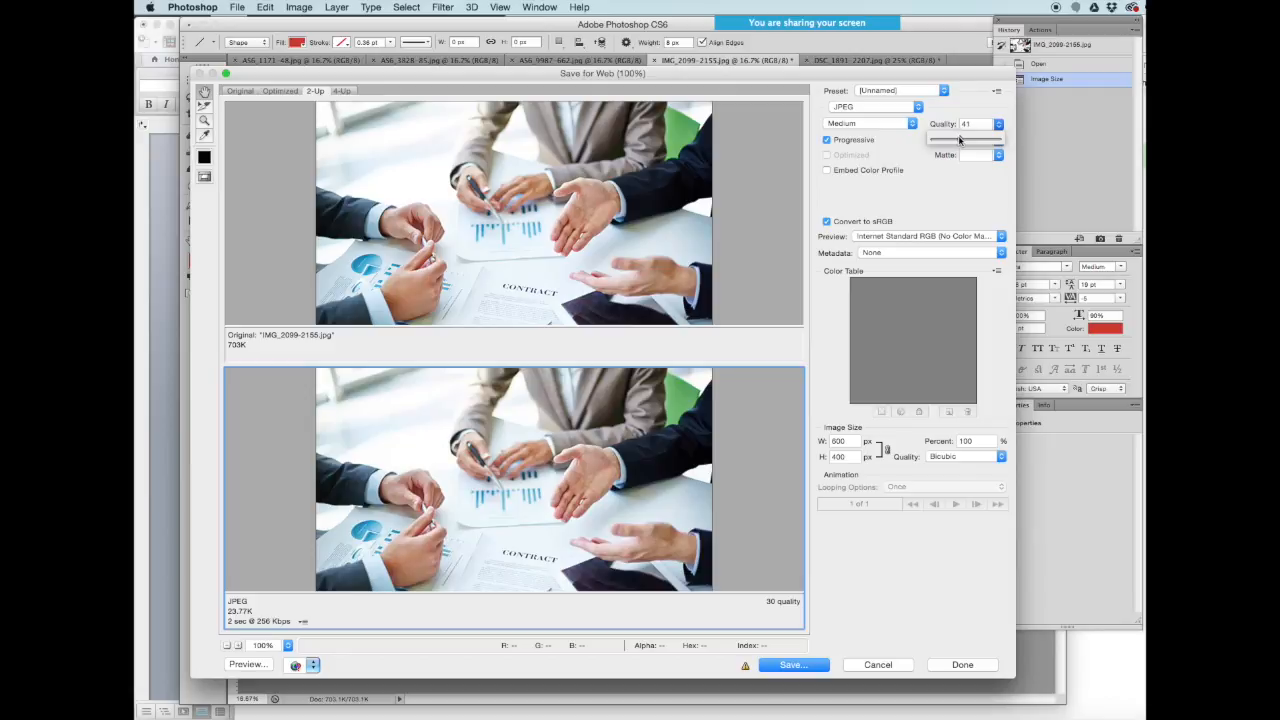
pyautogui.moveTo(959, 140); pyautogui.dragTo(957, 140)
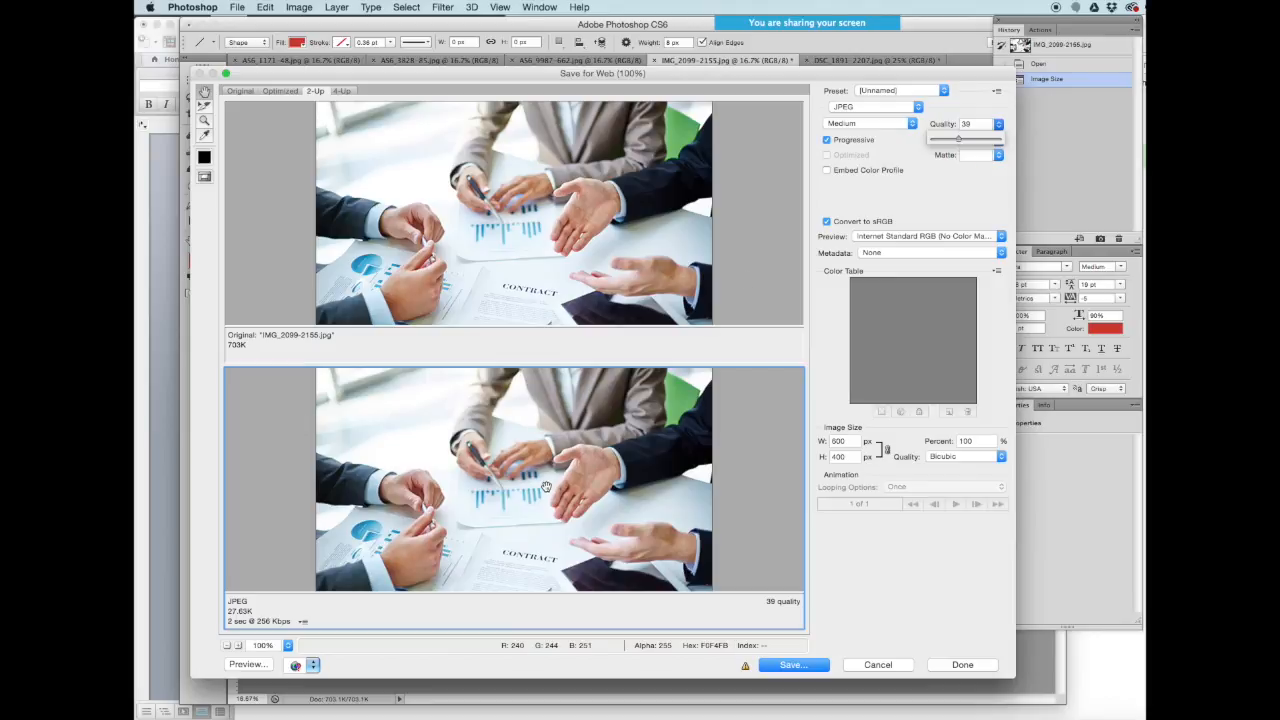
pyautogui.click(788, 666)
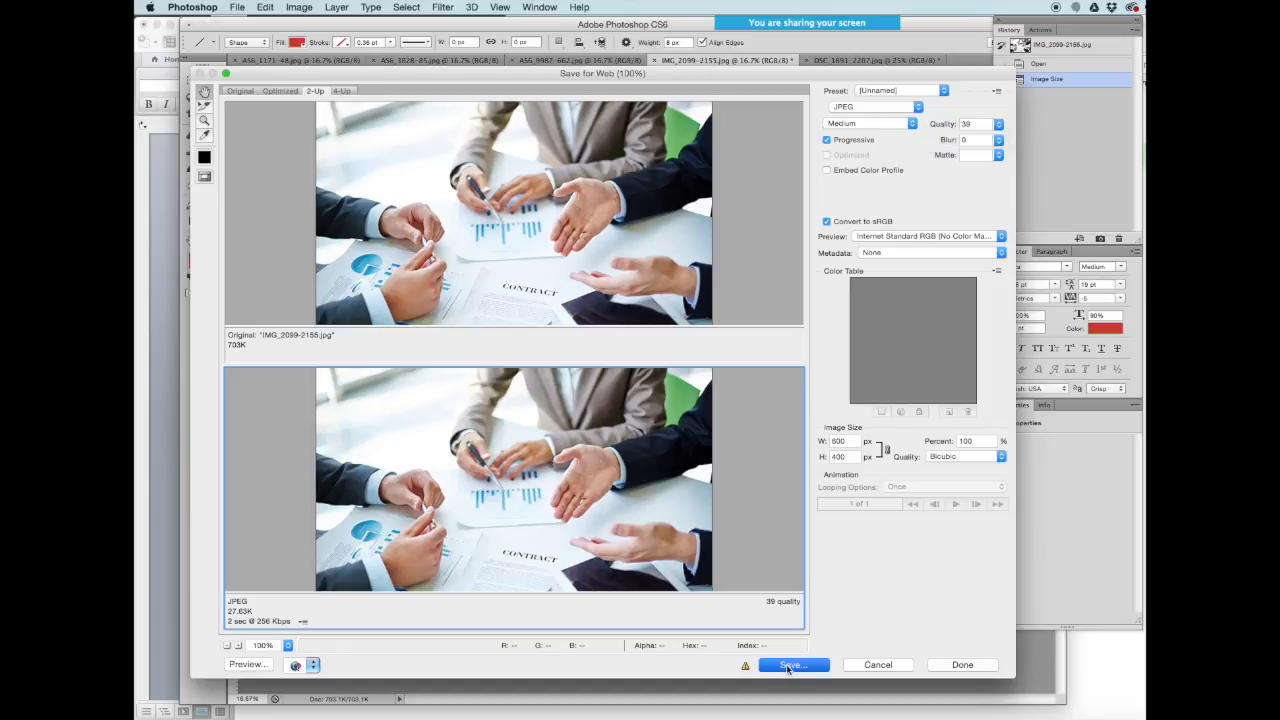
pyautogui.write('Class')
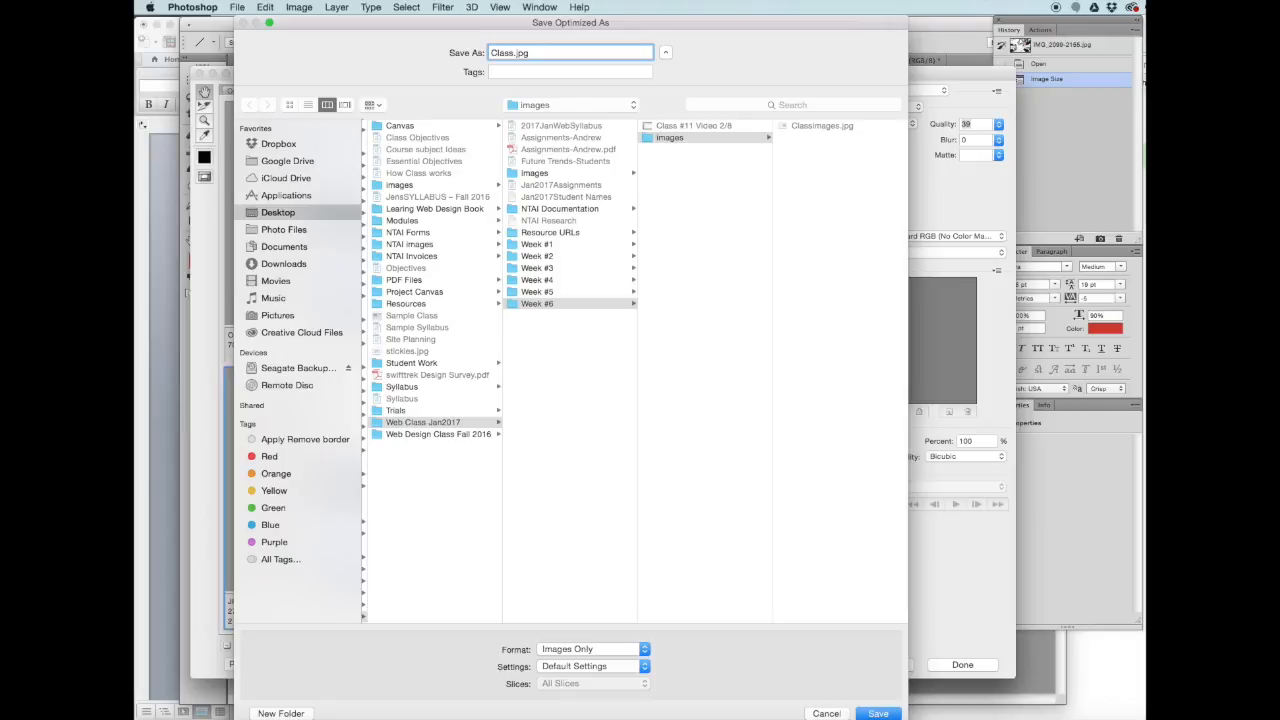
pyautogui.write('Image-2')
pyautogui.click(878, 713)
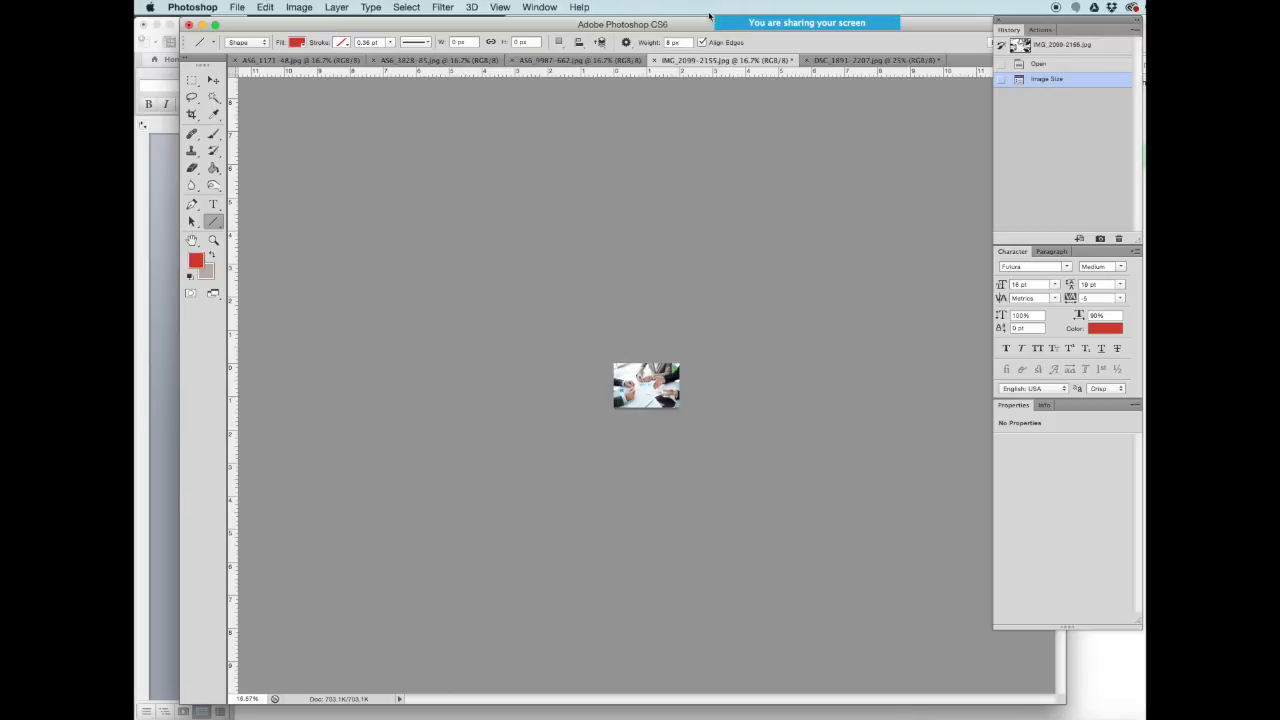
# - Switch to the AS6_9987-662 forest photo and resize it to 2000 × 1335 pixels
pyautogui.click(556, 62)
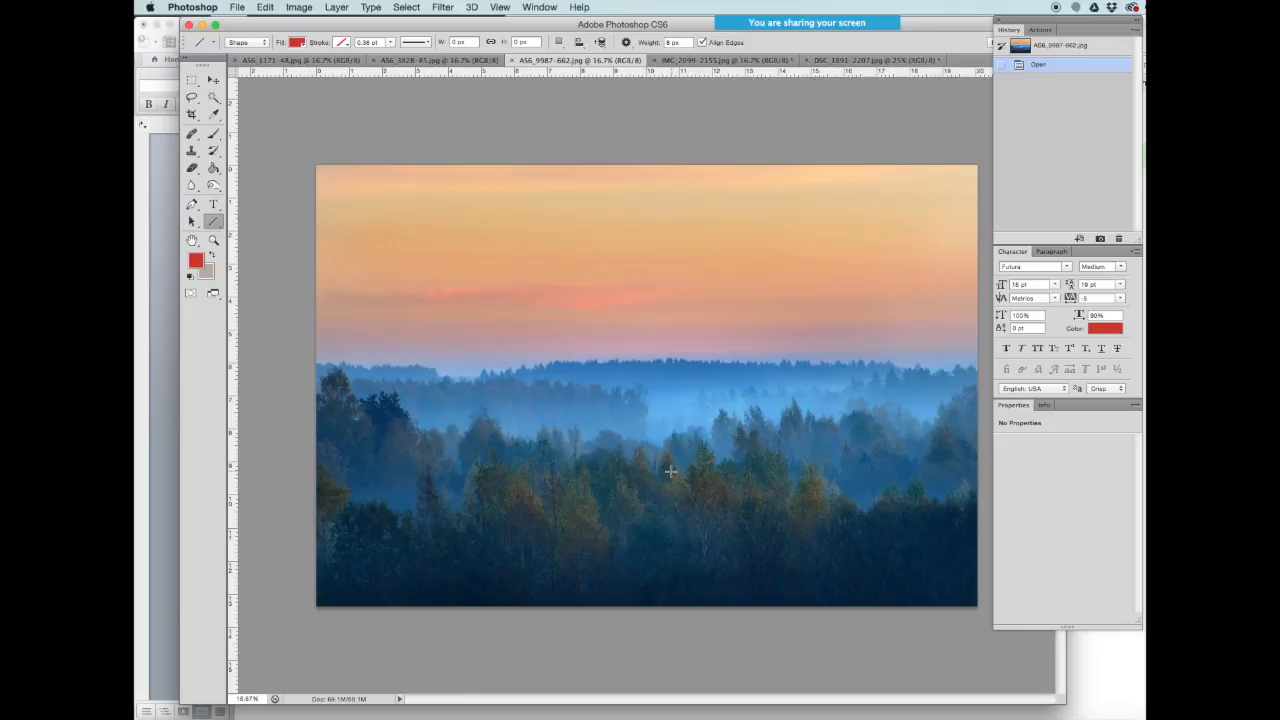
pyautogui.click(300, 8)
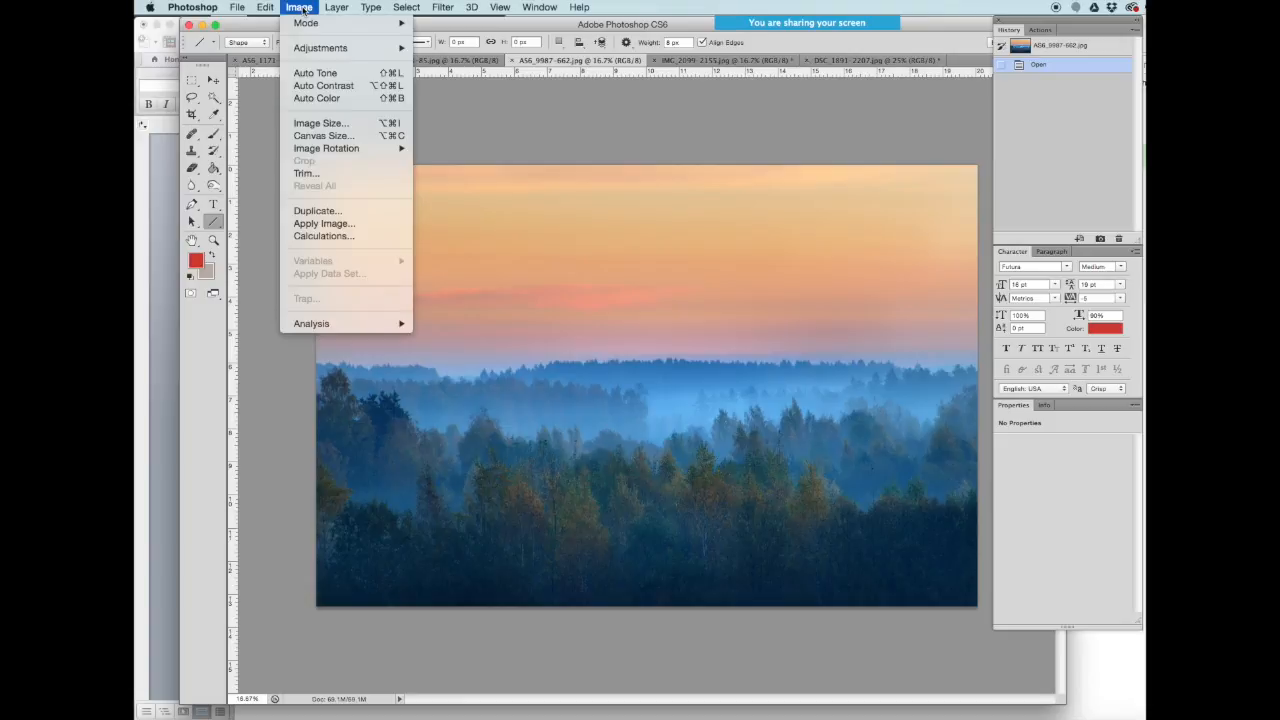
pyautogui.click(313, 122)
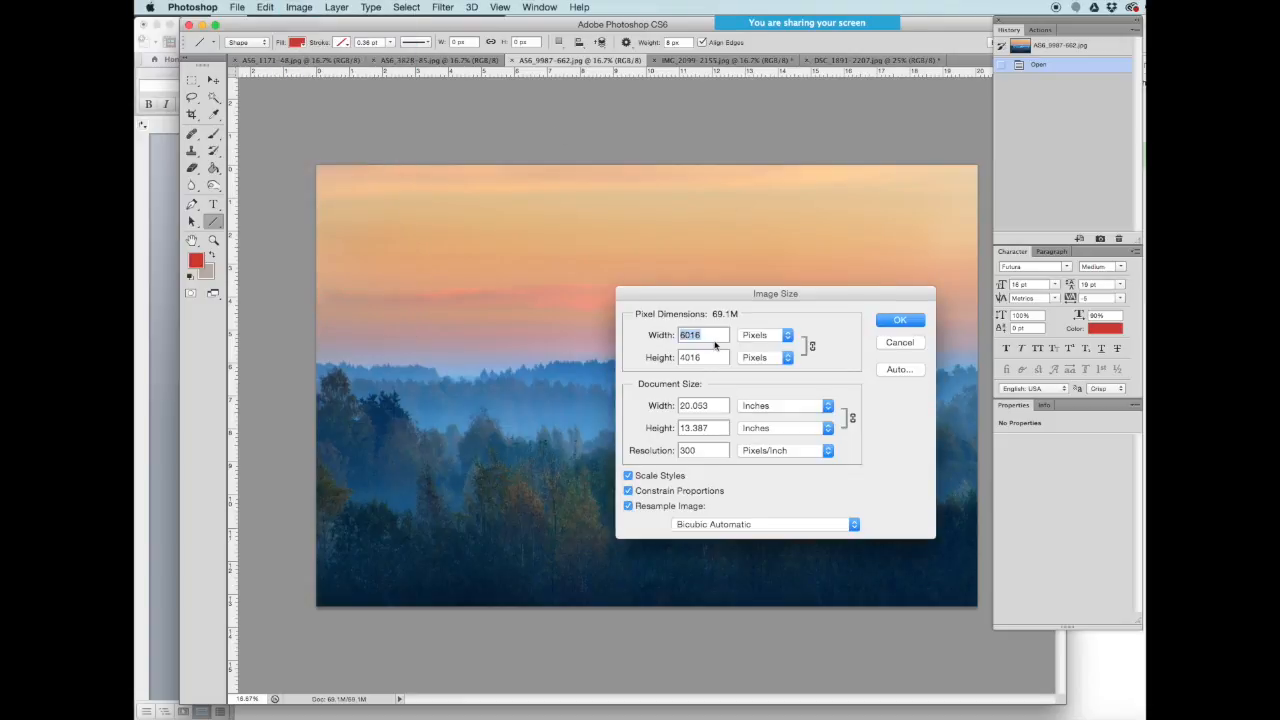
pyautogui.write('2000')
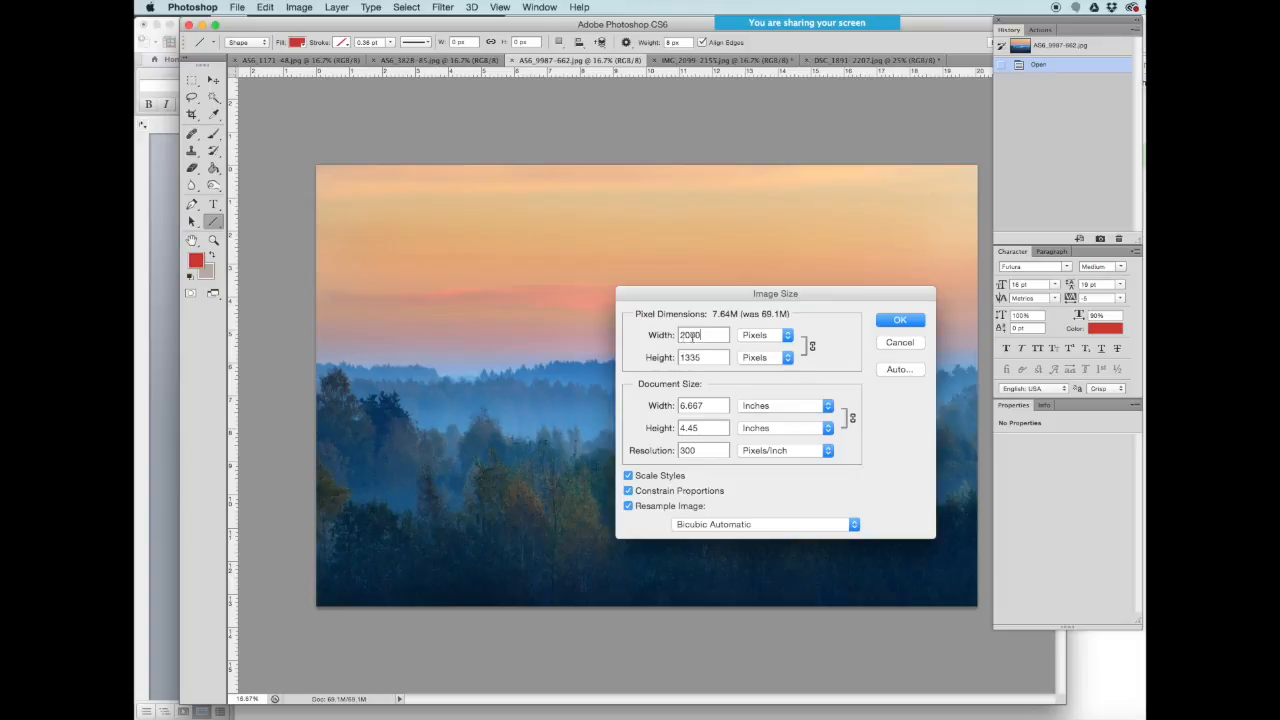
pyautogui.click(898, 321)
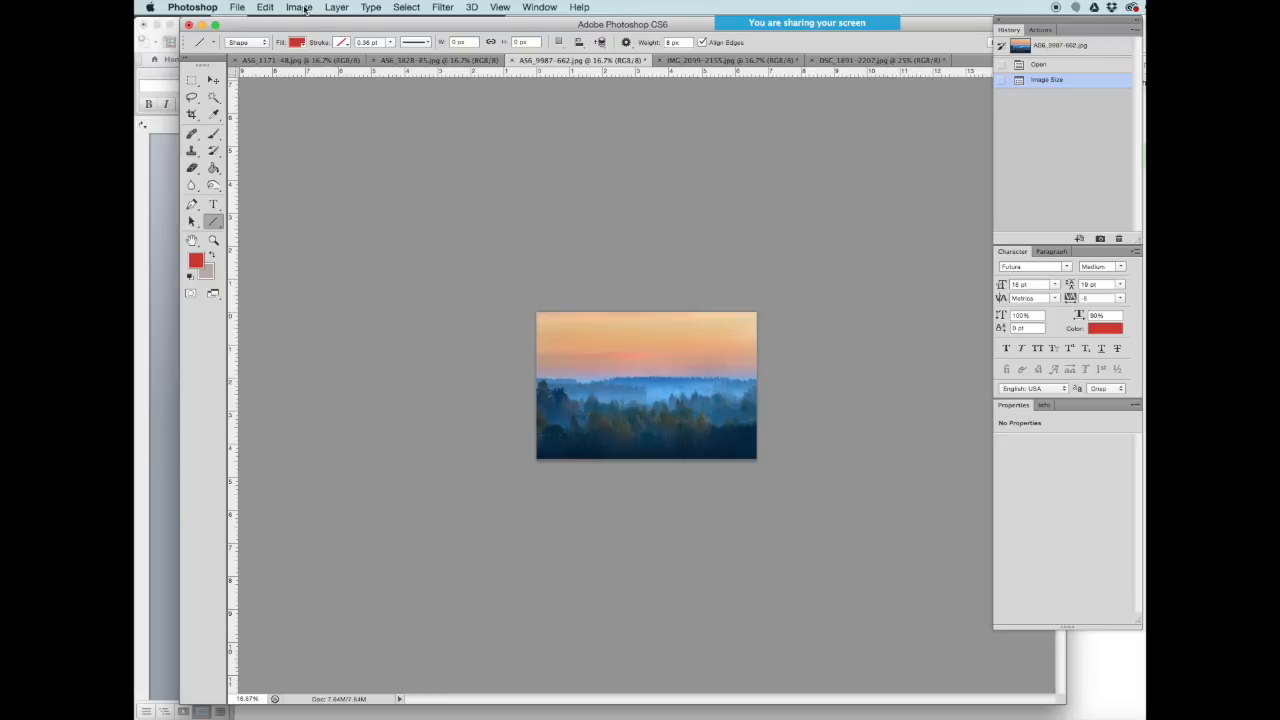
# - Crop the forest photo to a wide strip, trimming sky from the top and forest from the bottom
pyautogui.click(192, 115)
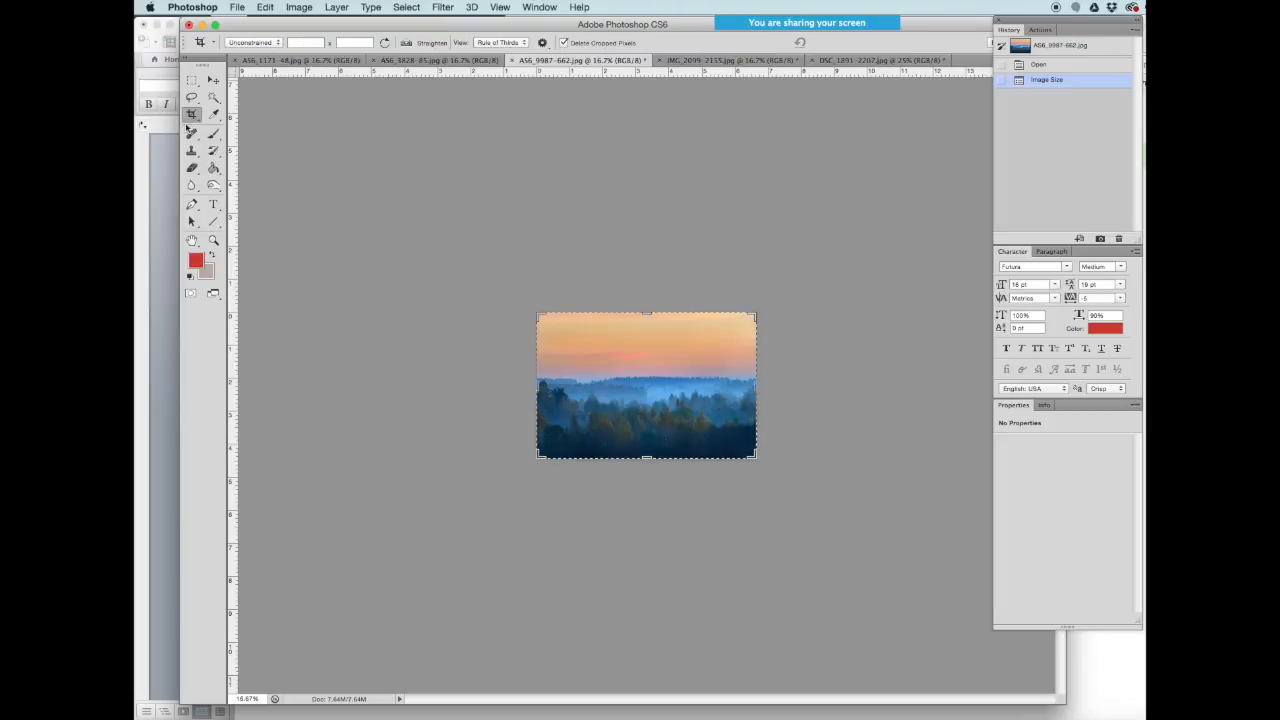
pyautogui.moveTo(648, 311); pyautogui.dragTo(648, 330)
pyautogui.moveTo(647, 438); pyautogui.dragTo(647, 430)
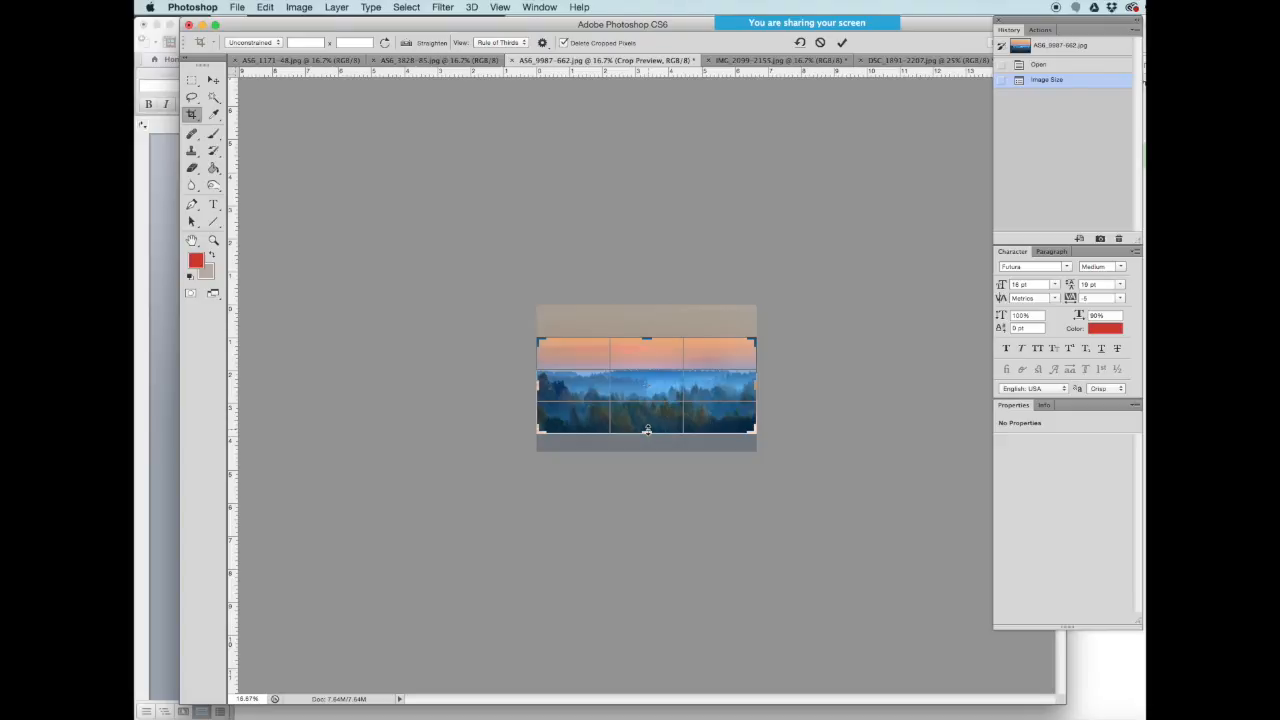
pyautogui.click(213, 79)
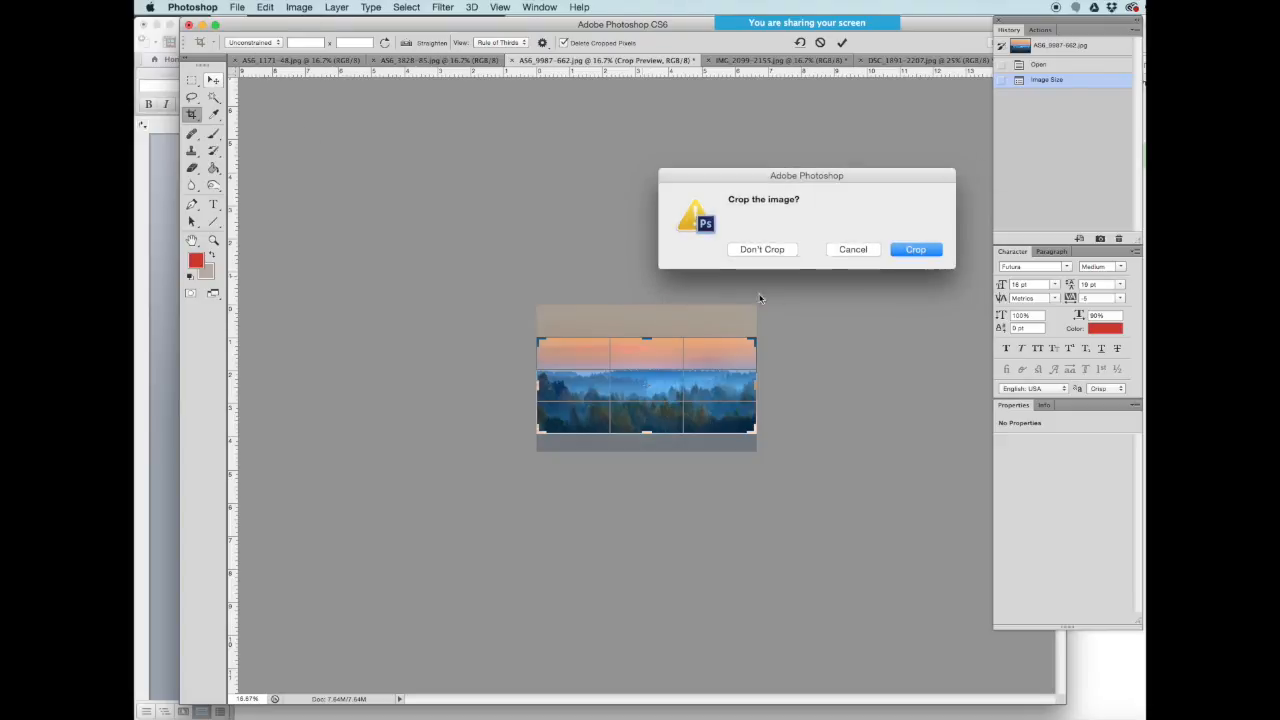
pyautogui.click(924, 252)
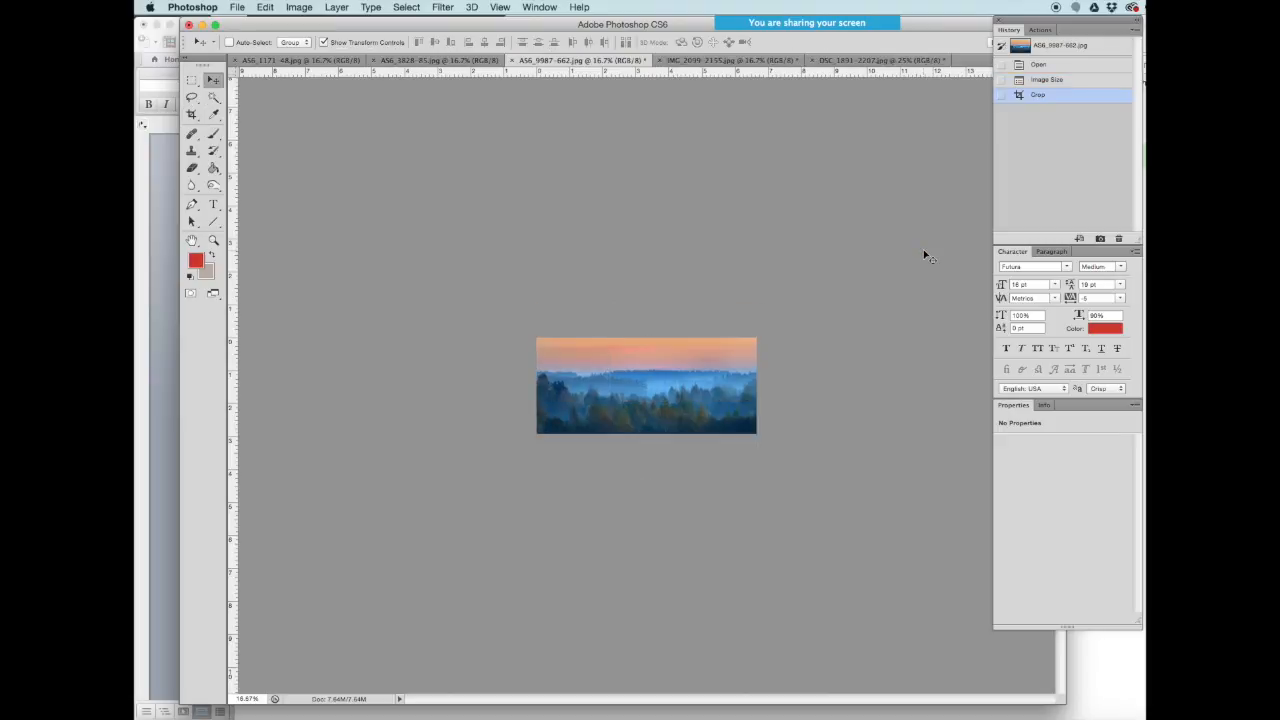
pyautogui.click(237, 7)
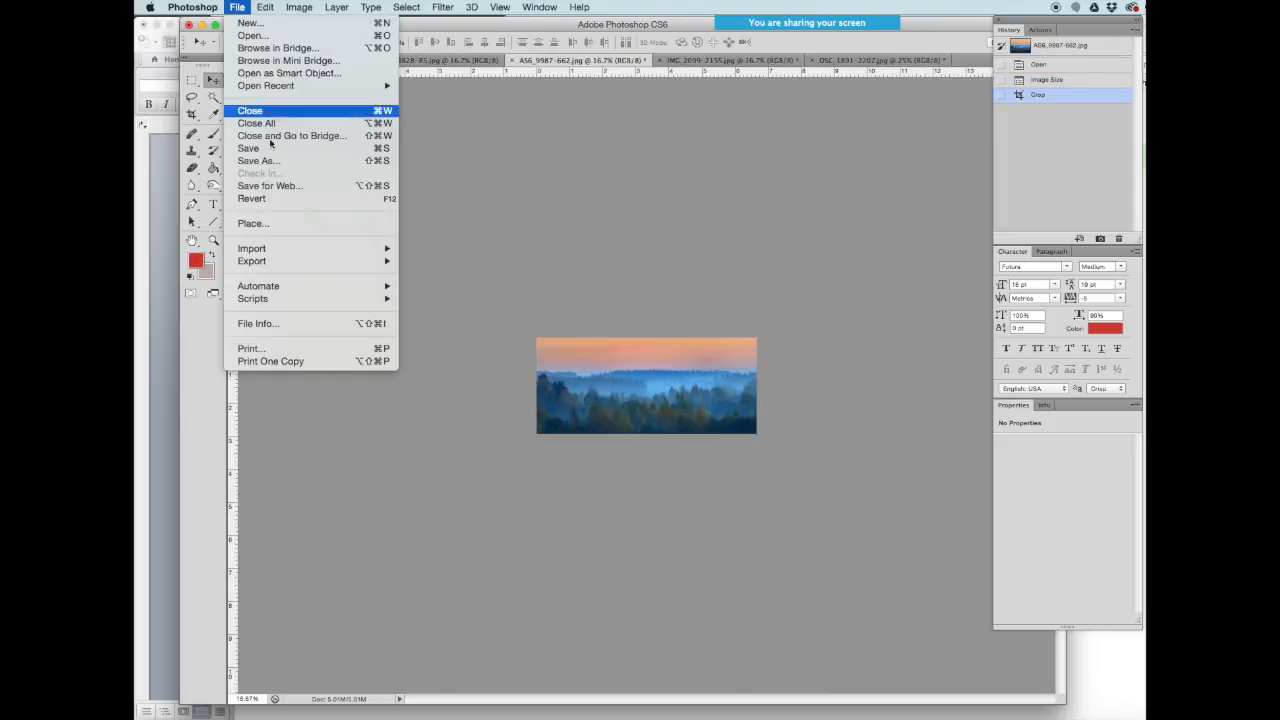
# - Export the cropped forest photo for web at JPEG quality 29 as ClassImage.jpg in the images folder
pyautogui.click(287, 189)
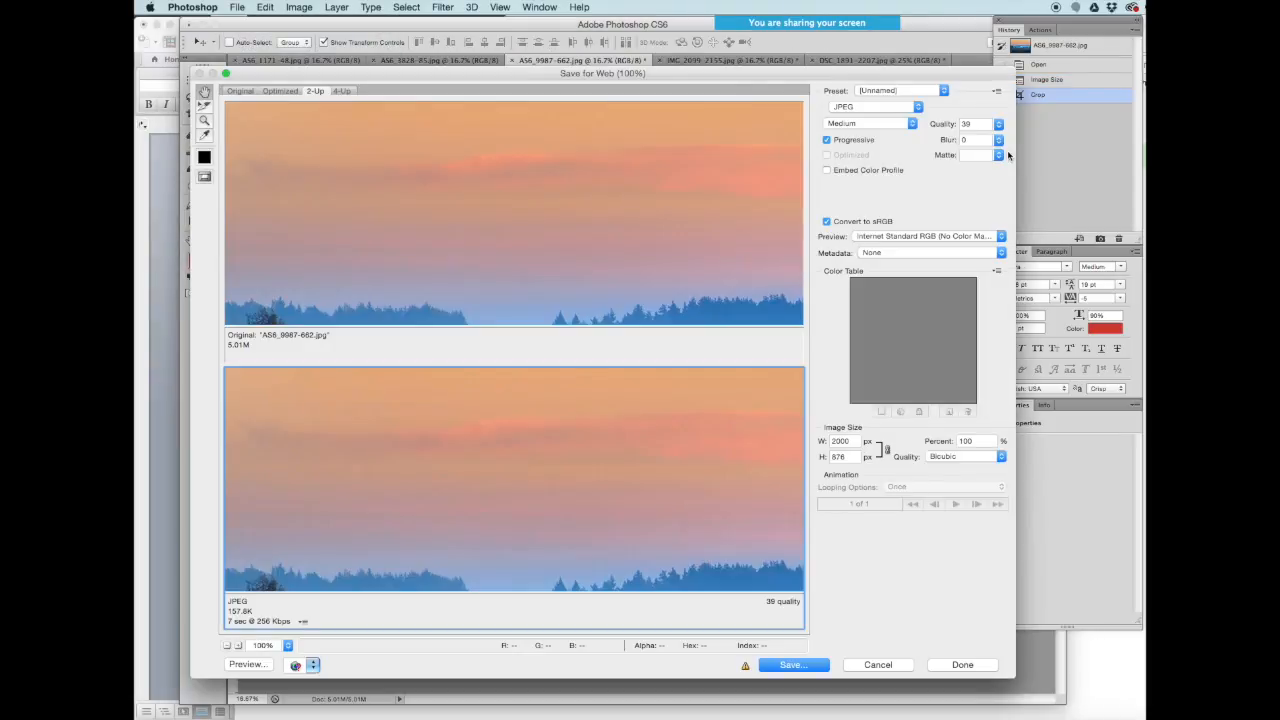
pyautogui.moveTo(546, 543); pyautogui.dragTo(551, 427)
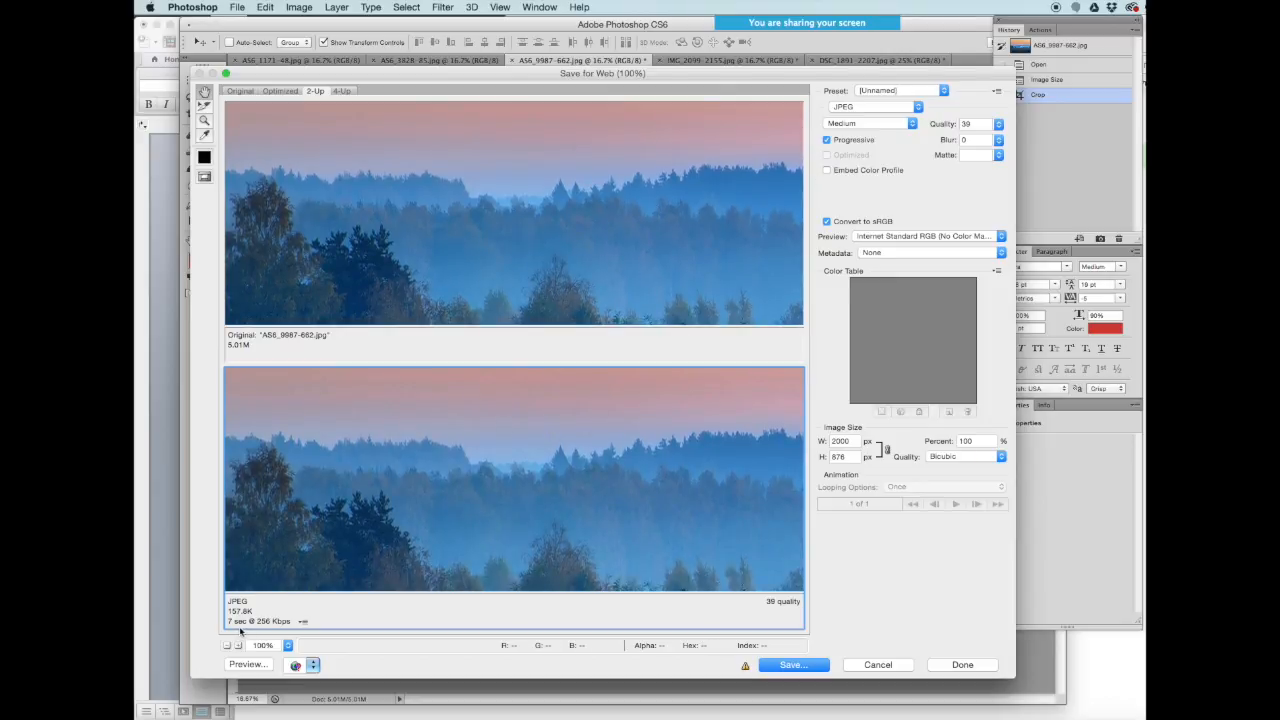
pyautogui.click(999, 125)
pyautogui.click(999, 126)
pyautogui.moveTo(959, 143); pyautogui.dragTo(955, 142)
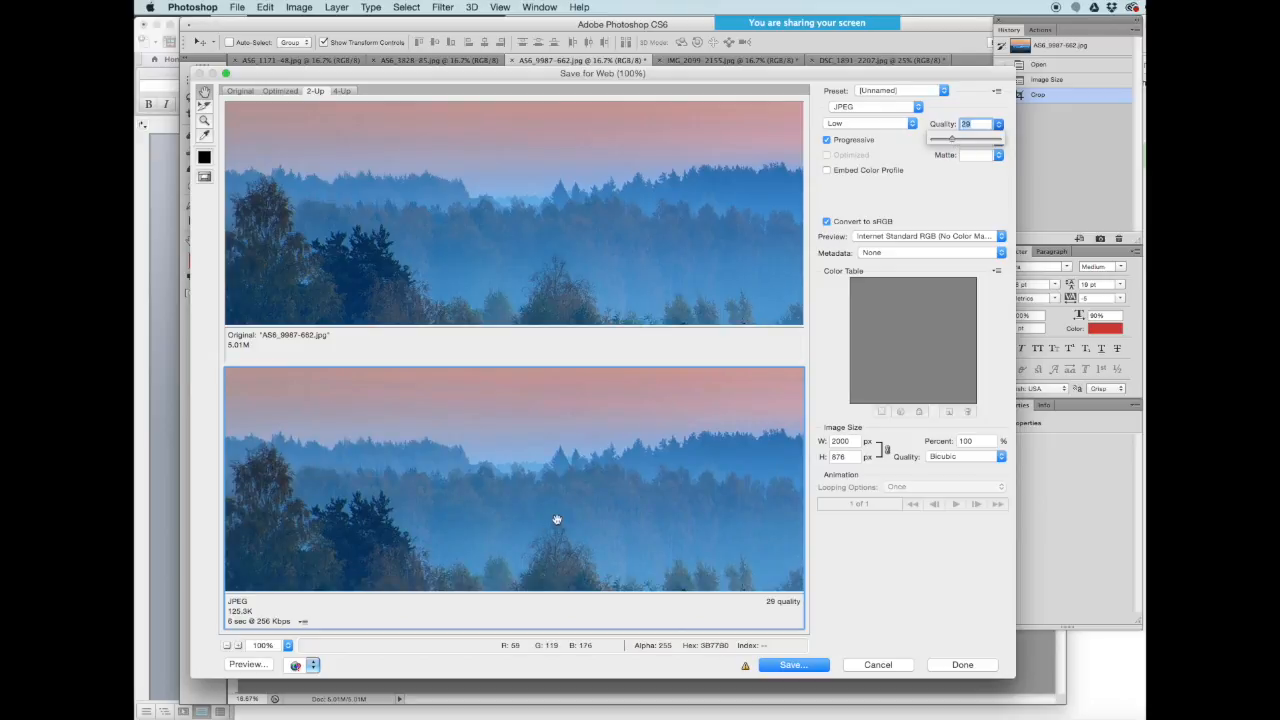
pyautogui.moveTo(546, 457); pyautogui.dragTo(567, 570)
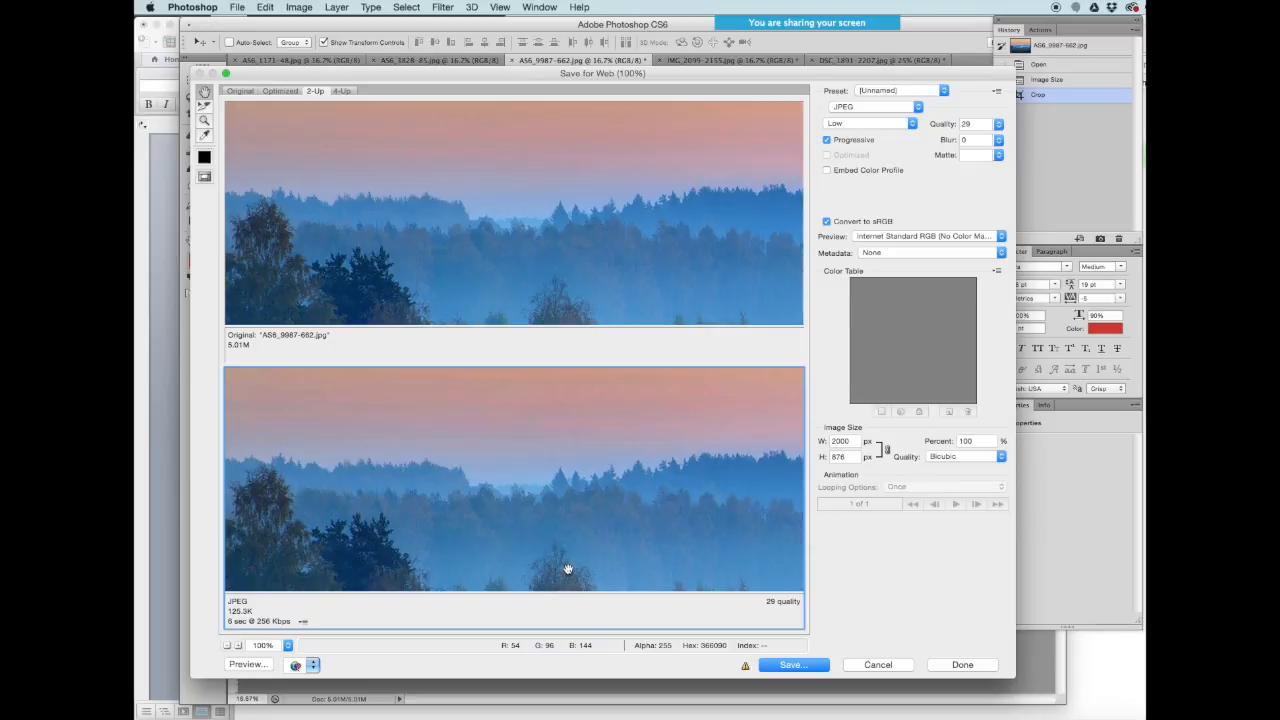
pyautogui.click(794, 665)
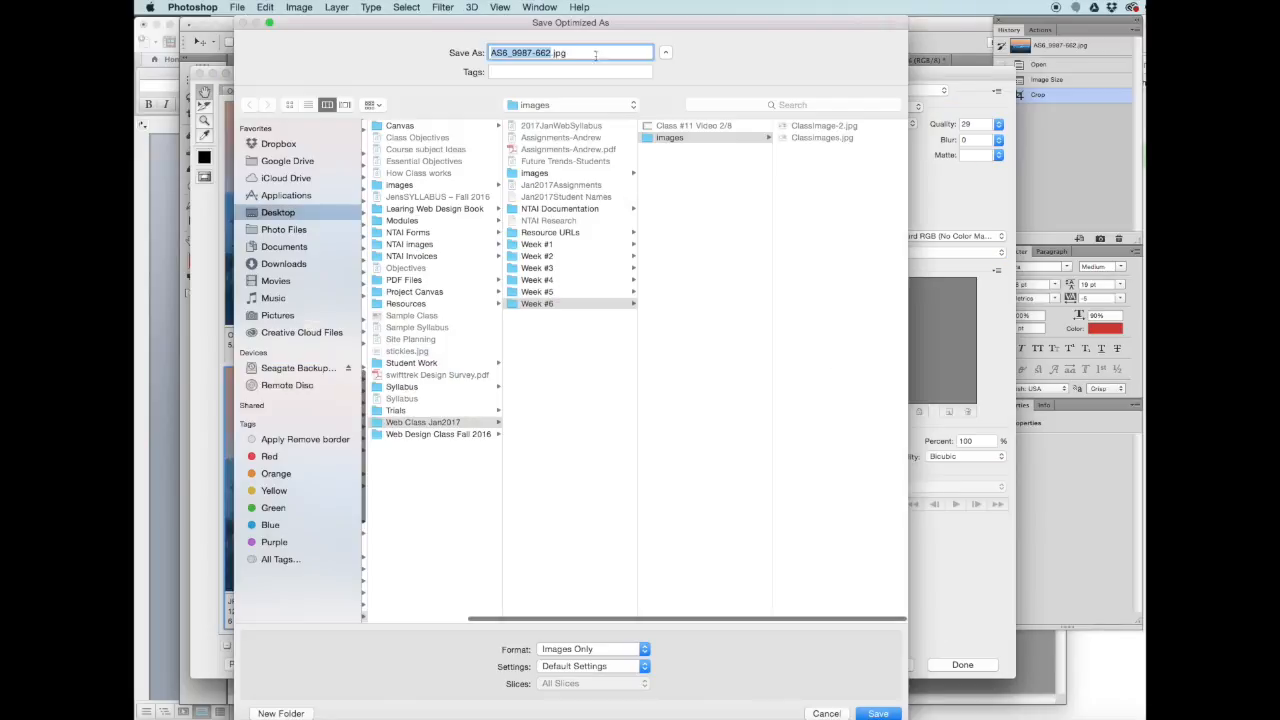
pyautogui.write('ClassIm')
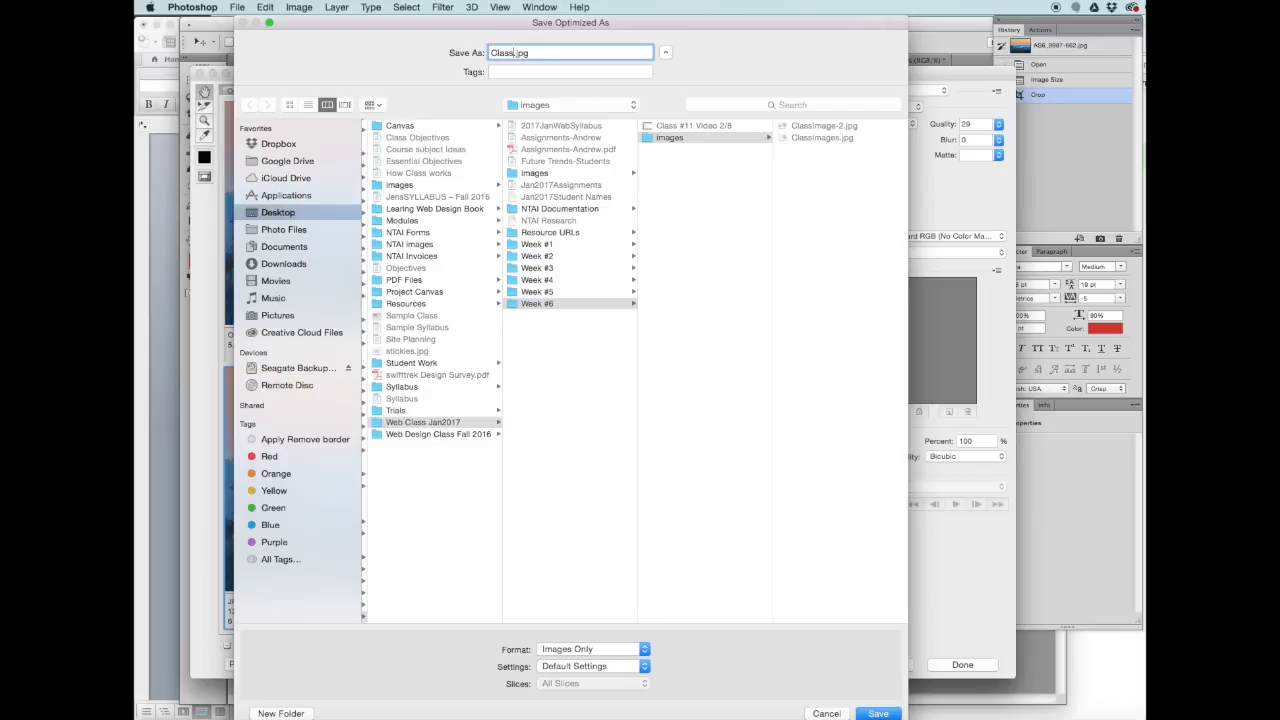
pyautogui.write('age')
pyautogui.click(878, 713)
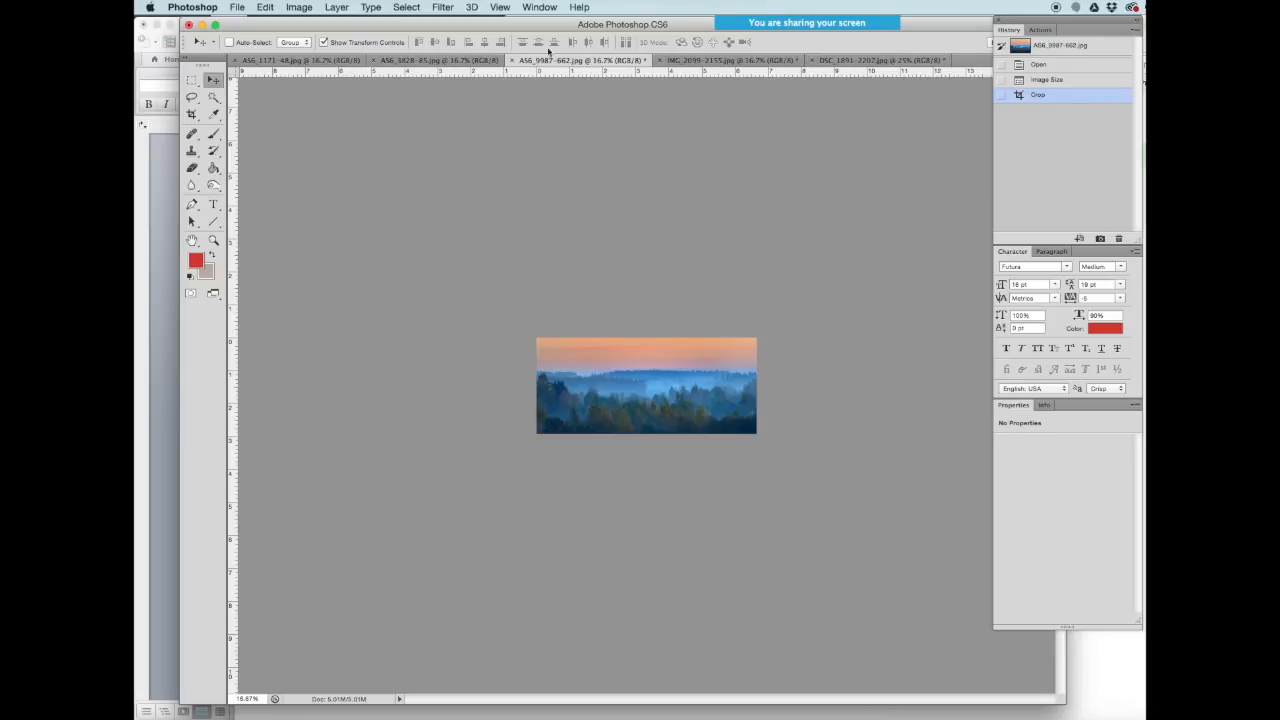
# - Switch to the AS6_3828-85 misty river photo and resize it to 2000 × 1333 pixels
pyautogui.click(418, 62)
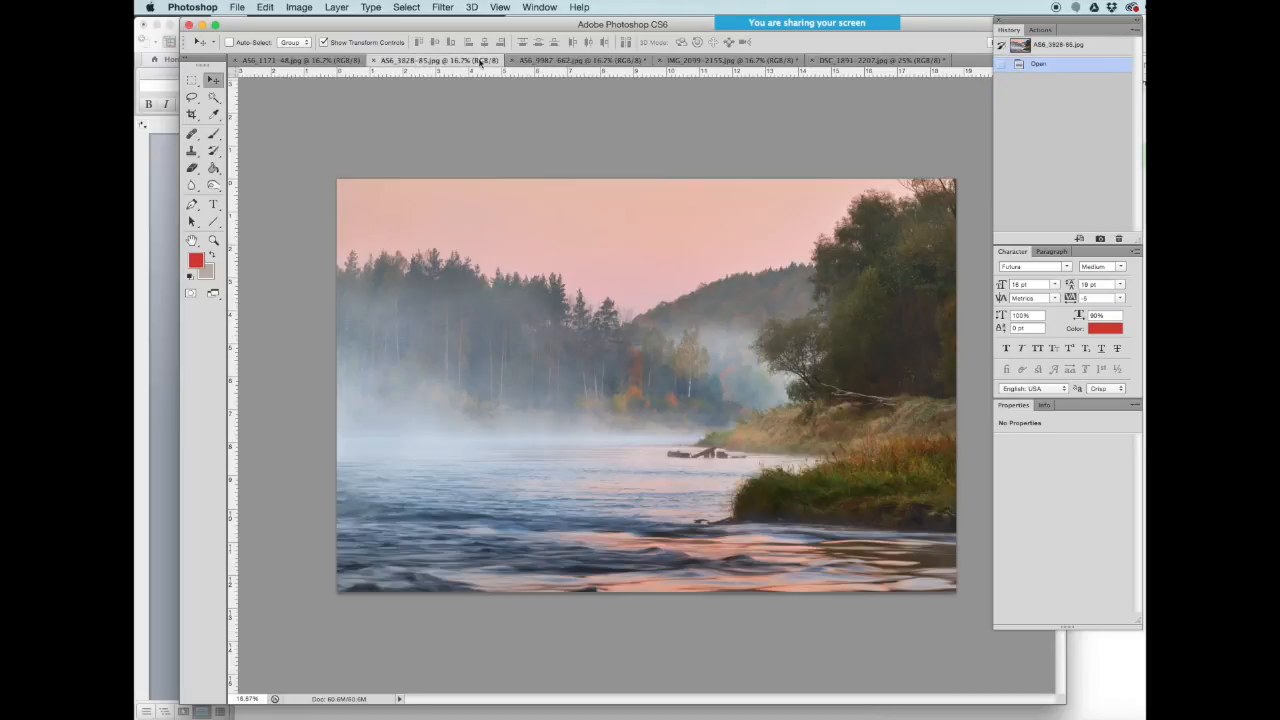
pyautogui.click(540, 63)
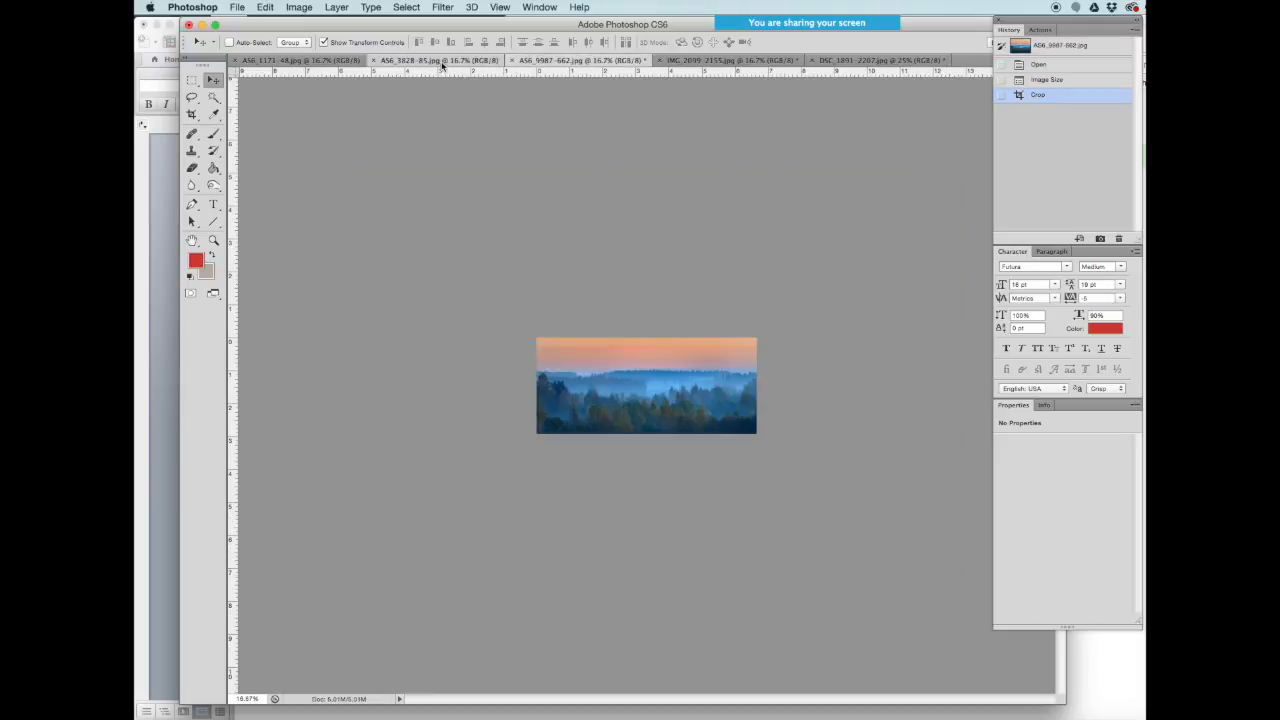
pyautogui.click(442, 62)
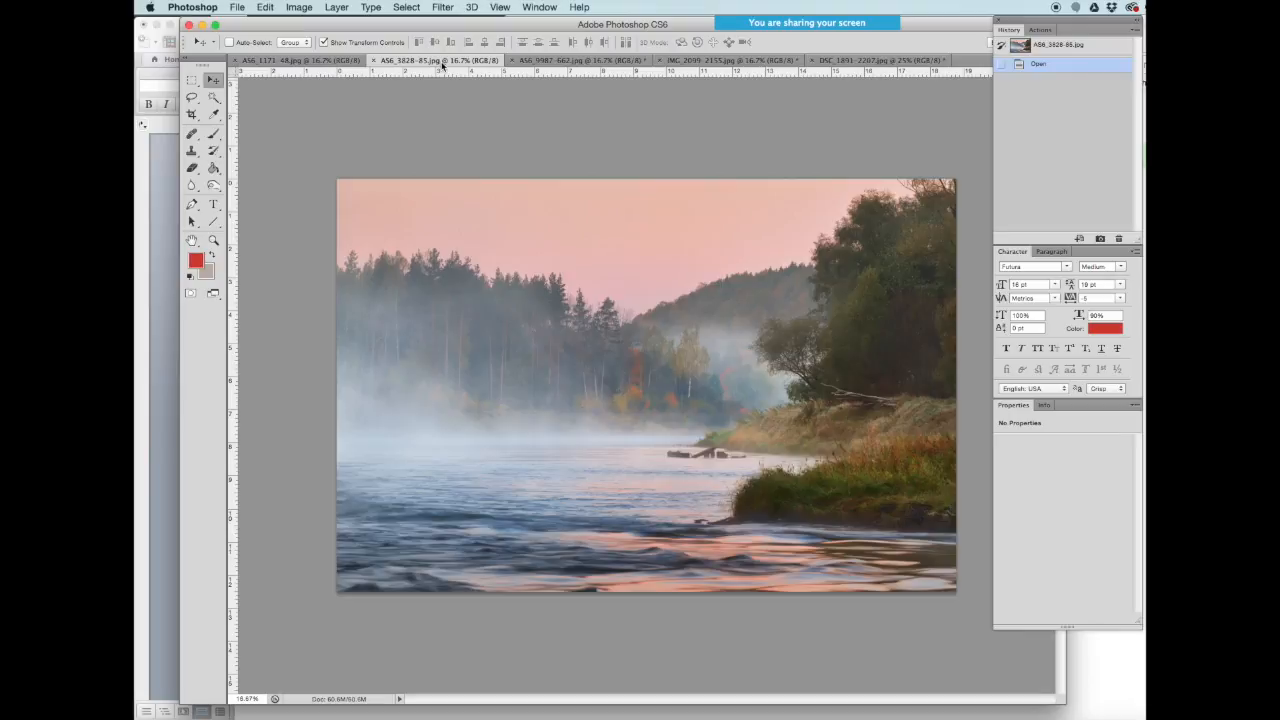
pyautogui.click(567, 62)
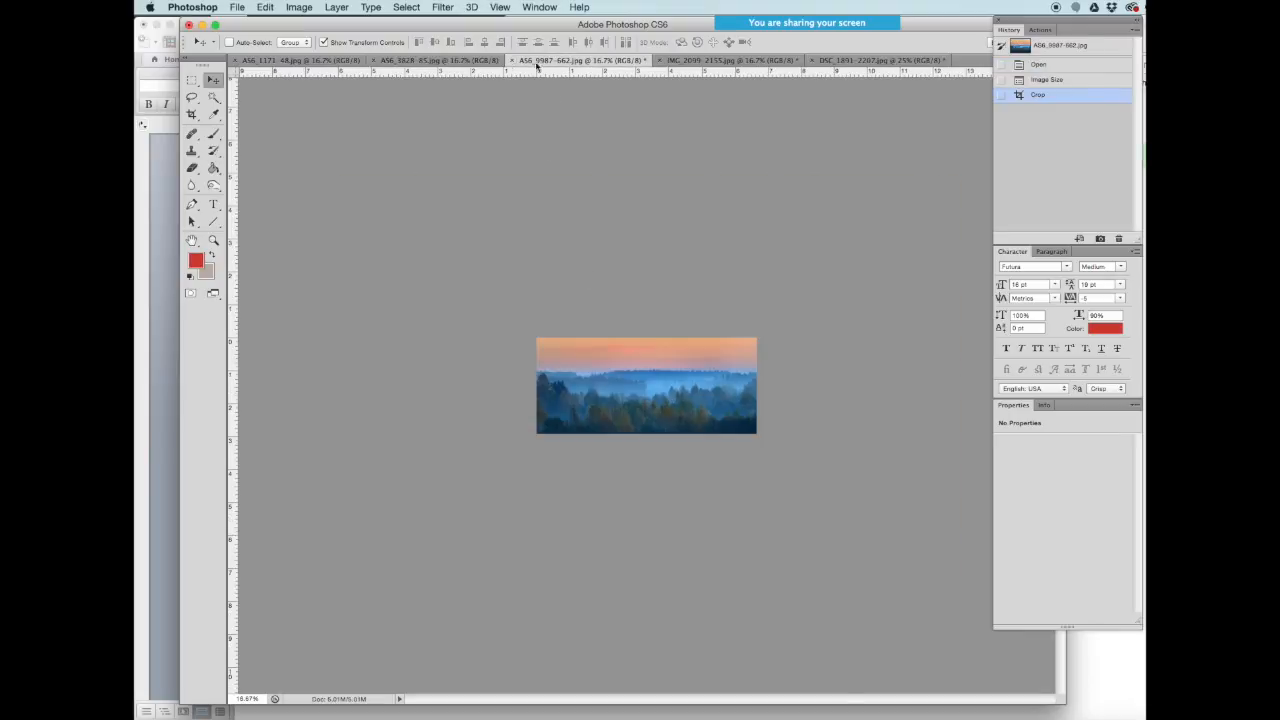
pyautogui.click(467, 61)
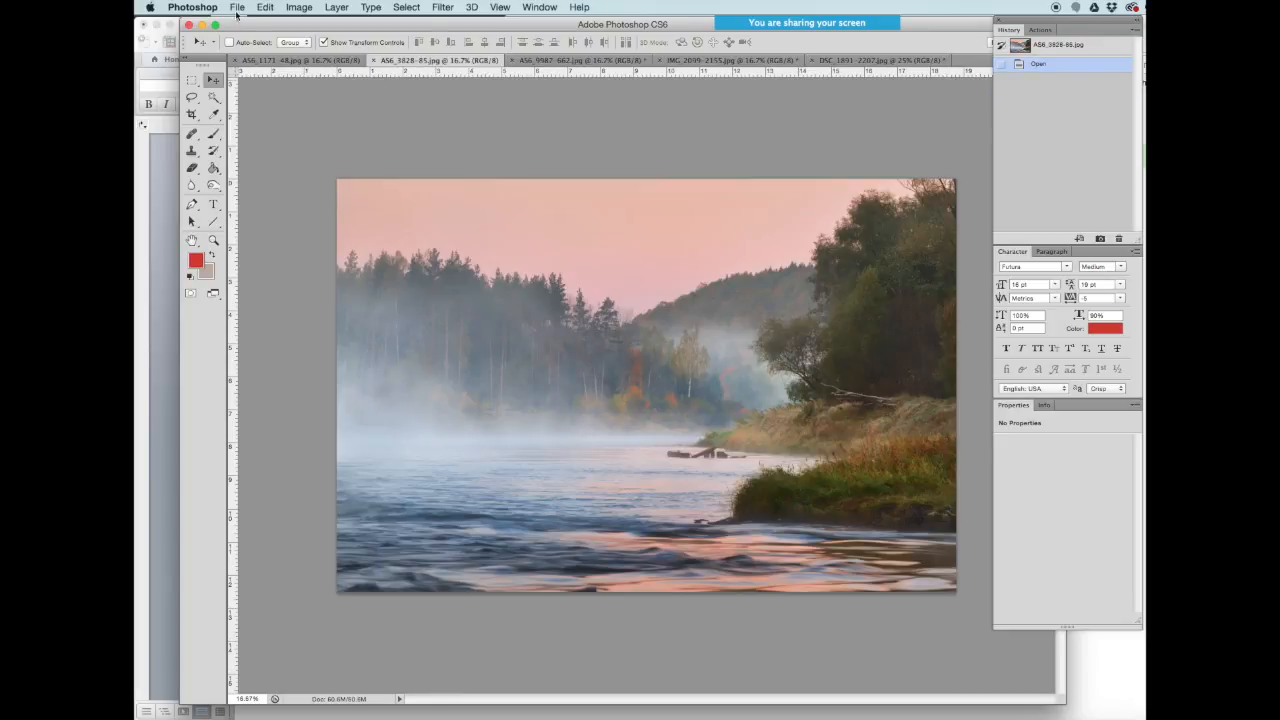
pyautogui.click(299, 7)
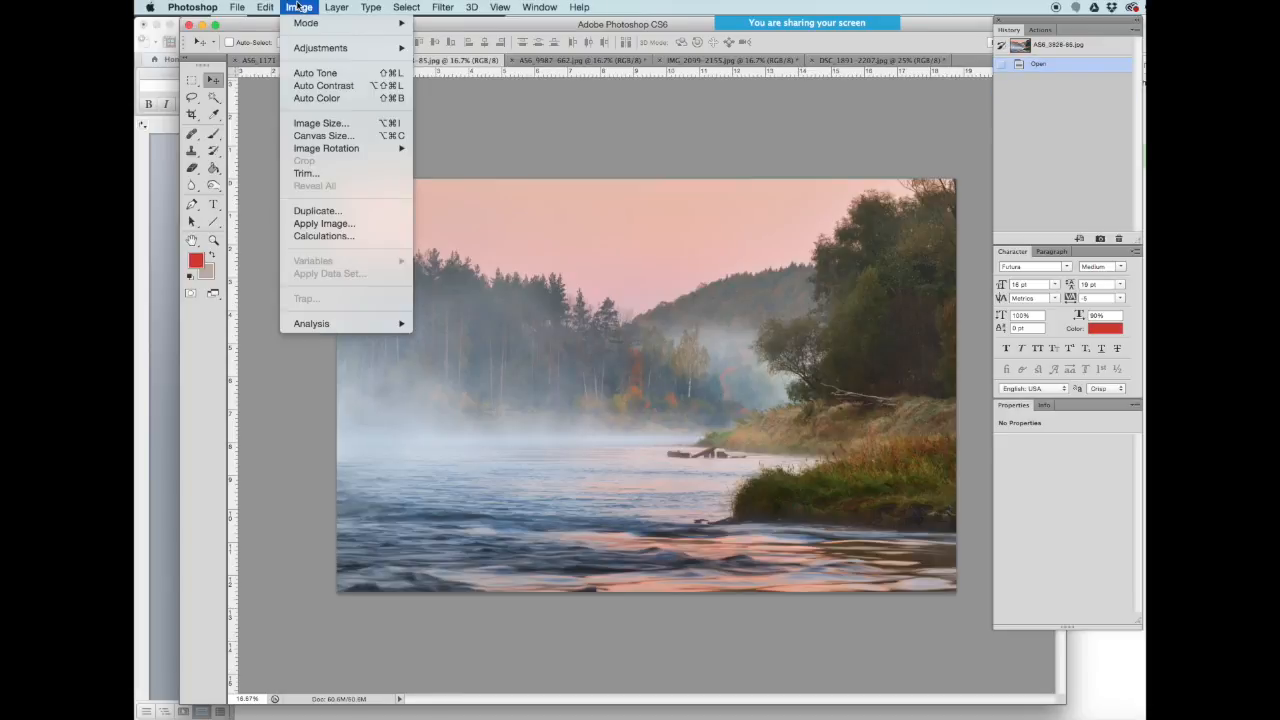
pyautogui.click(316, 125)
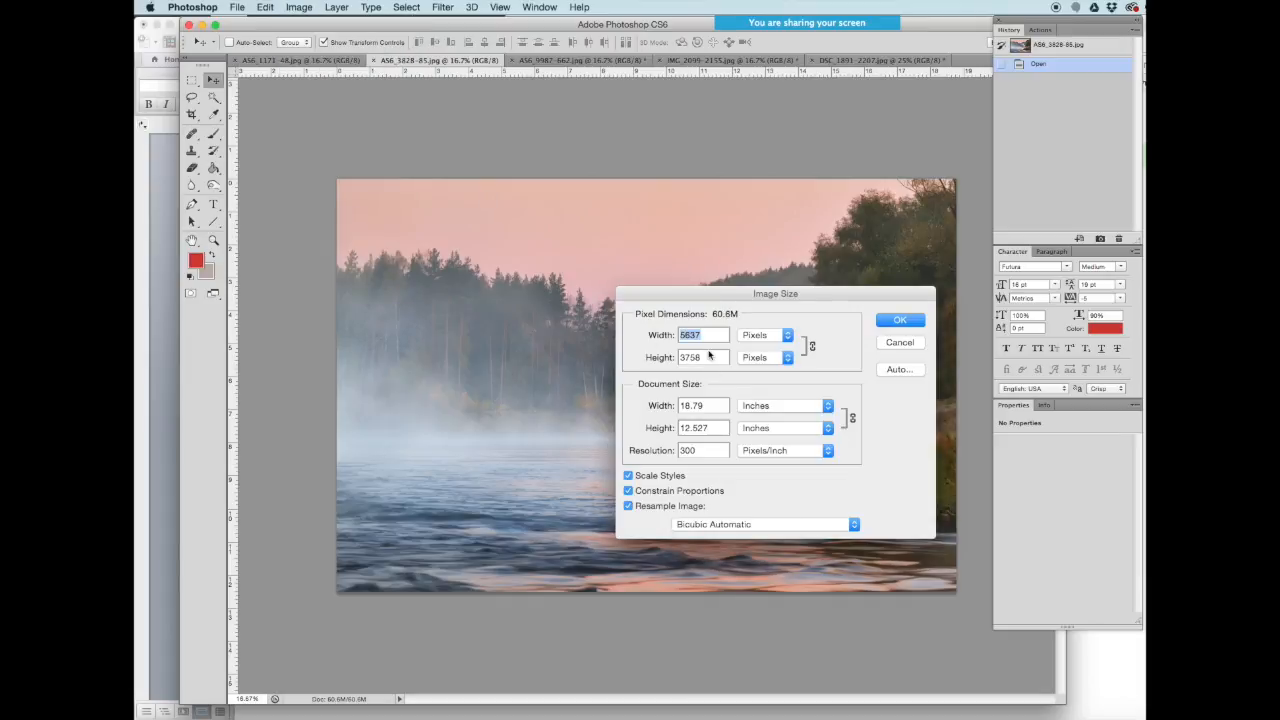
pyautogui.write('2000')
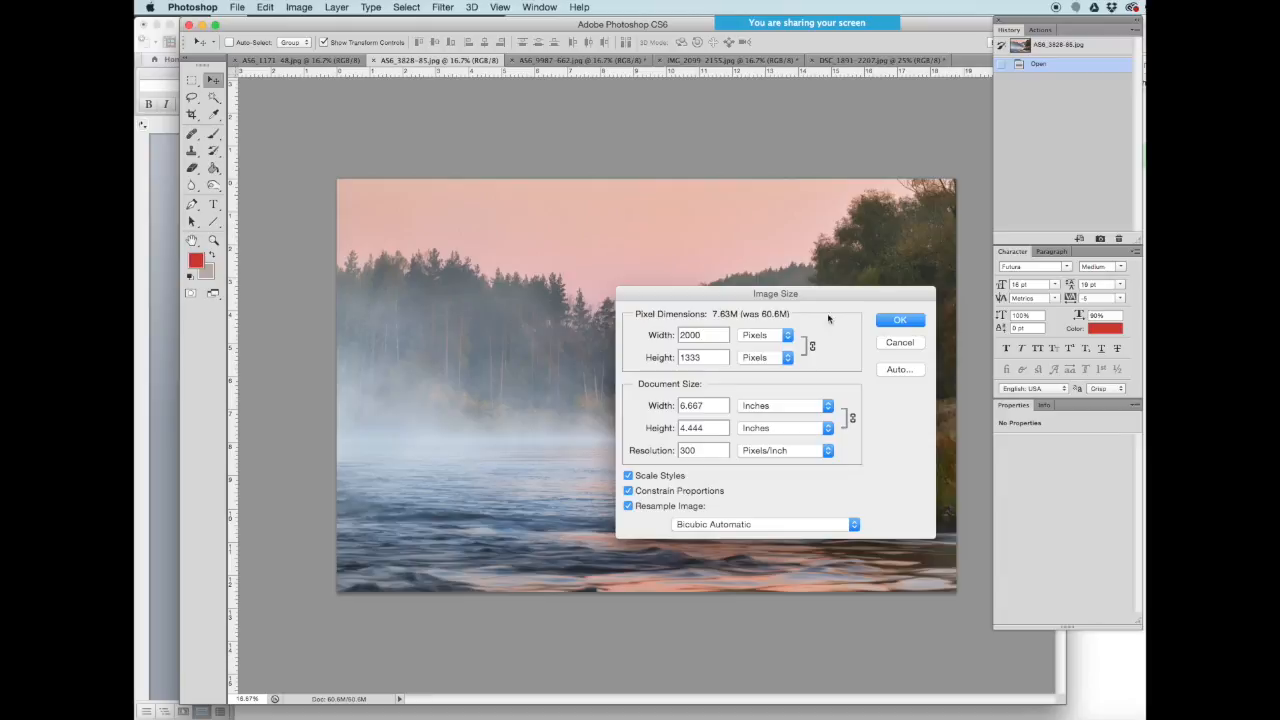
pyautogui.click(894, 318)
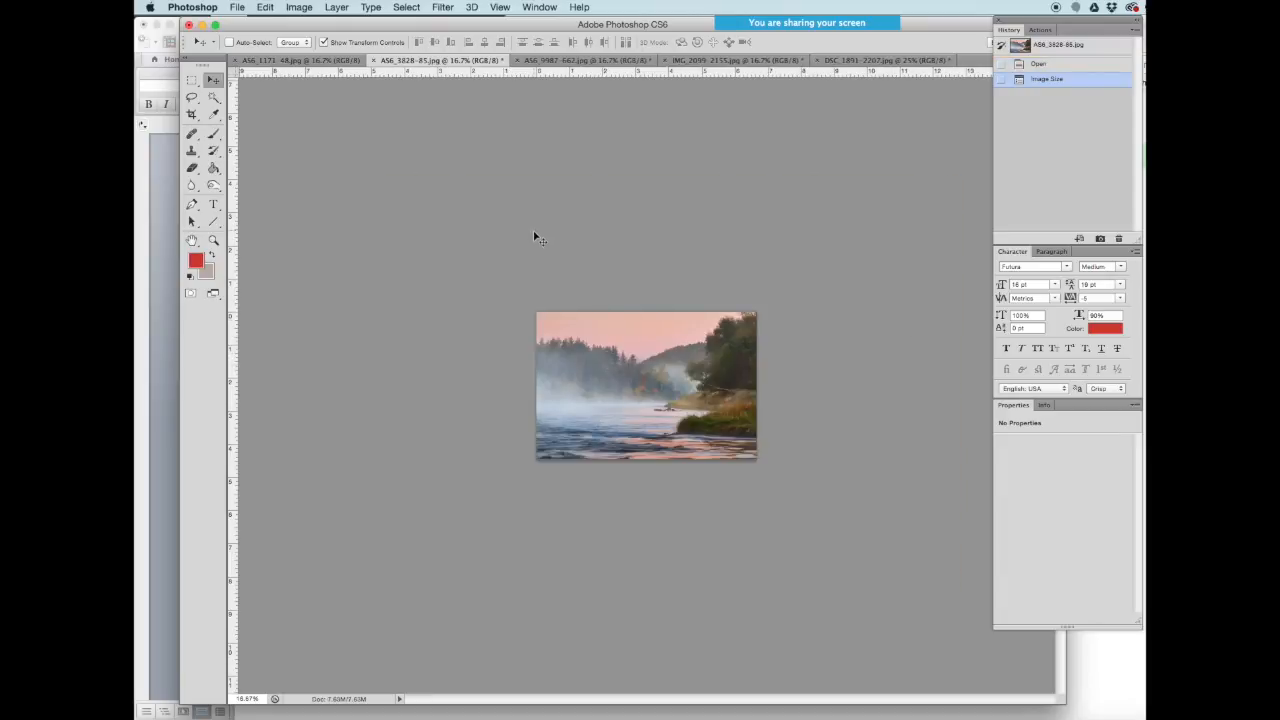
# - Select the entire misty river photo canvas
pyautogui.click(264, 7)
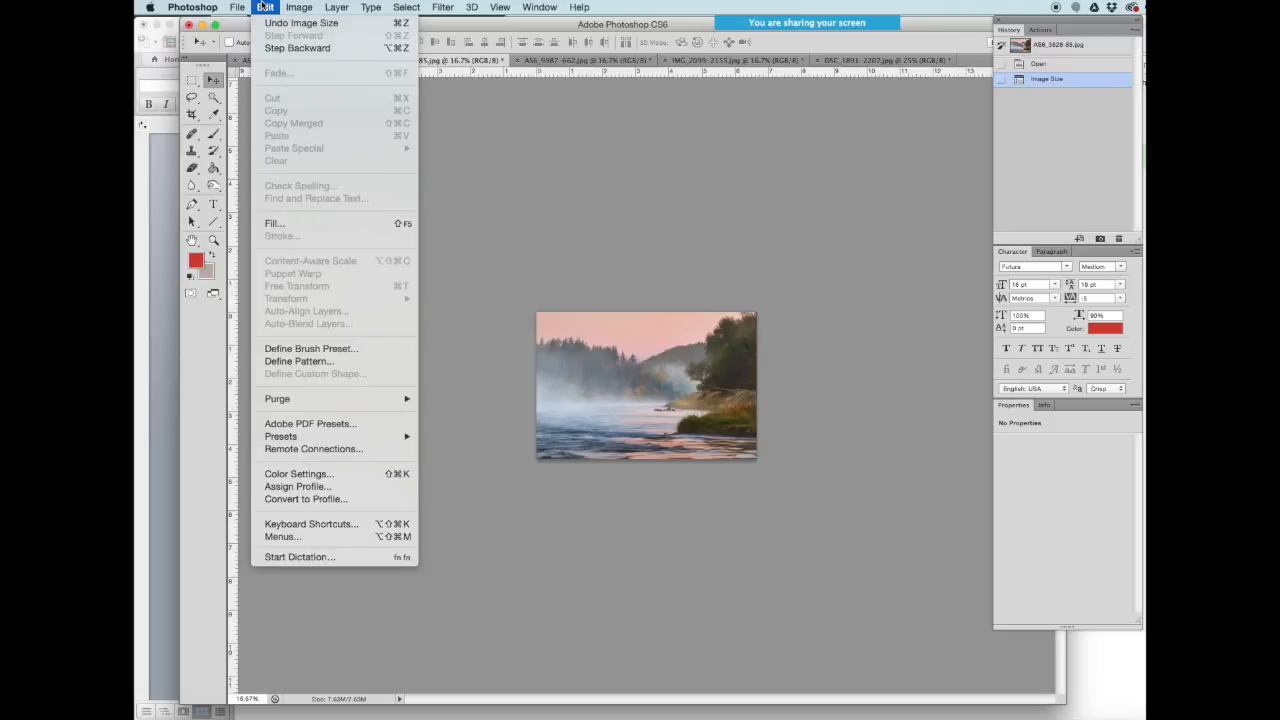
pyautogui.click(264, 7)
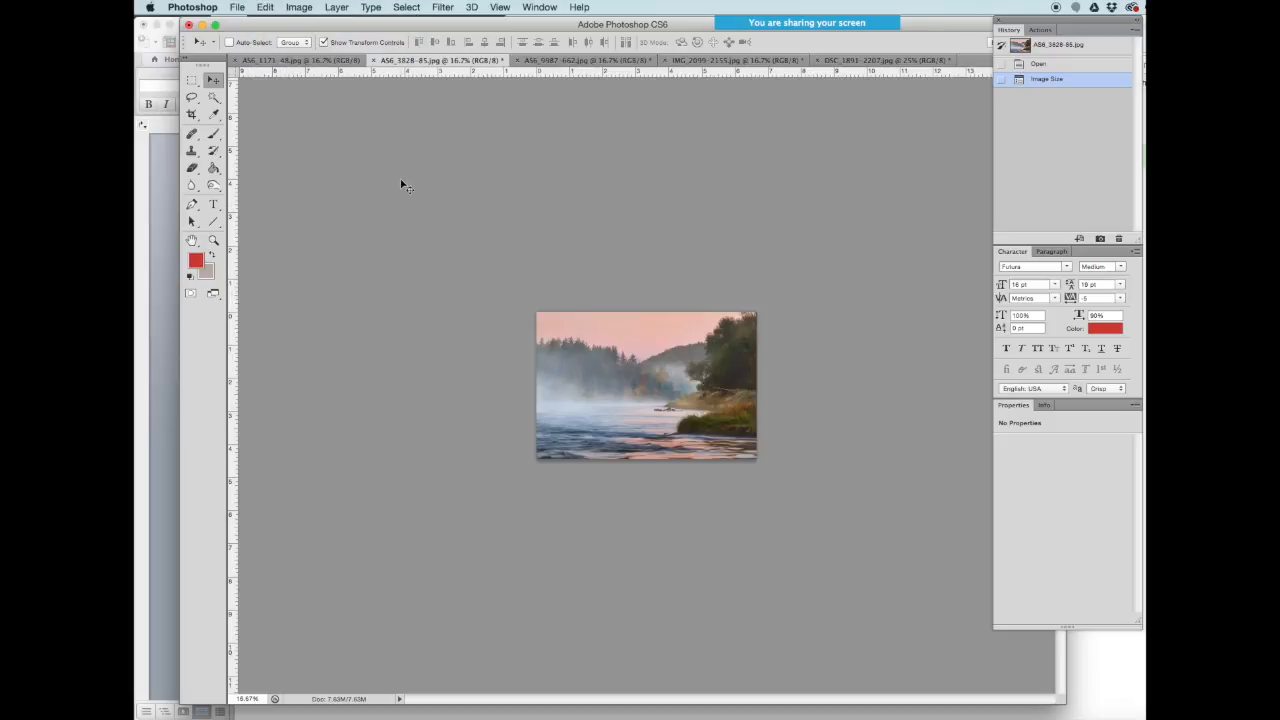
pyautogui.press('super+a')
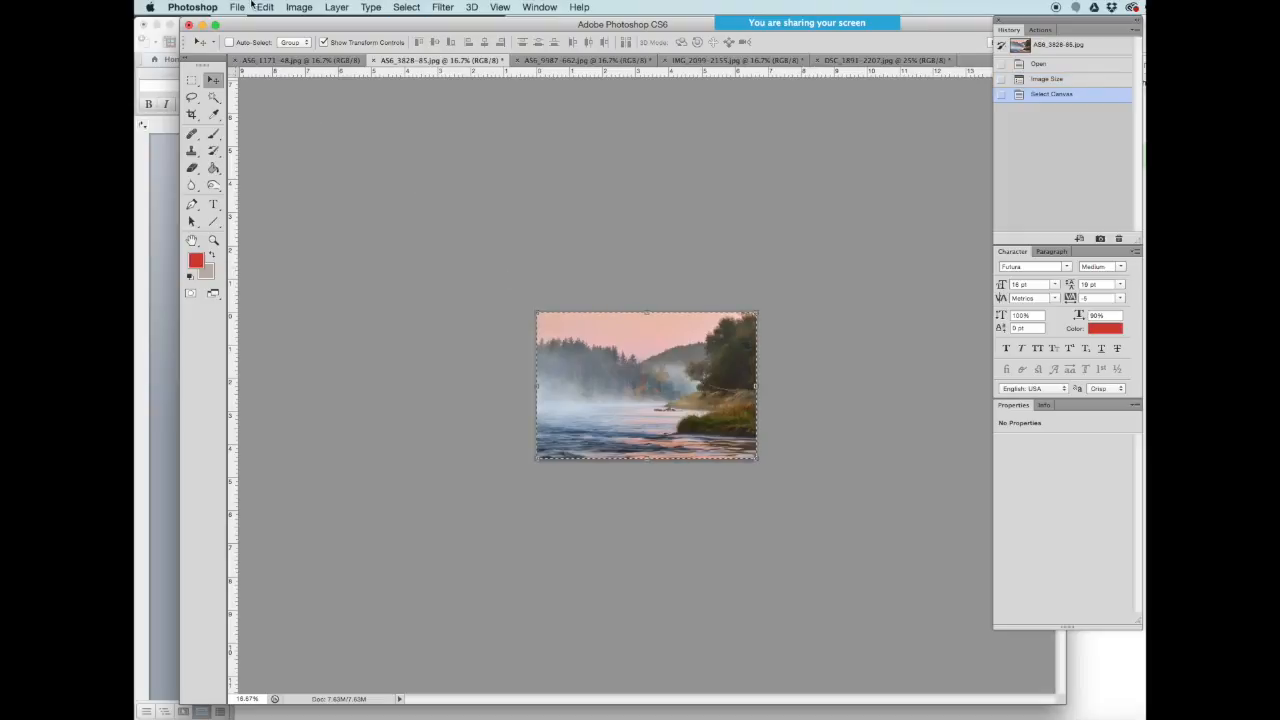
pyautogui.click(242, 7)
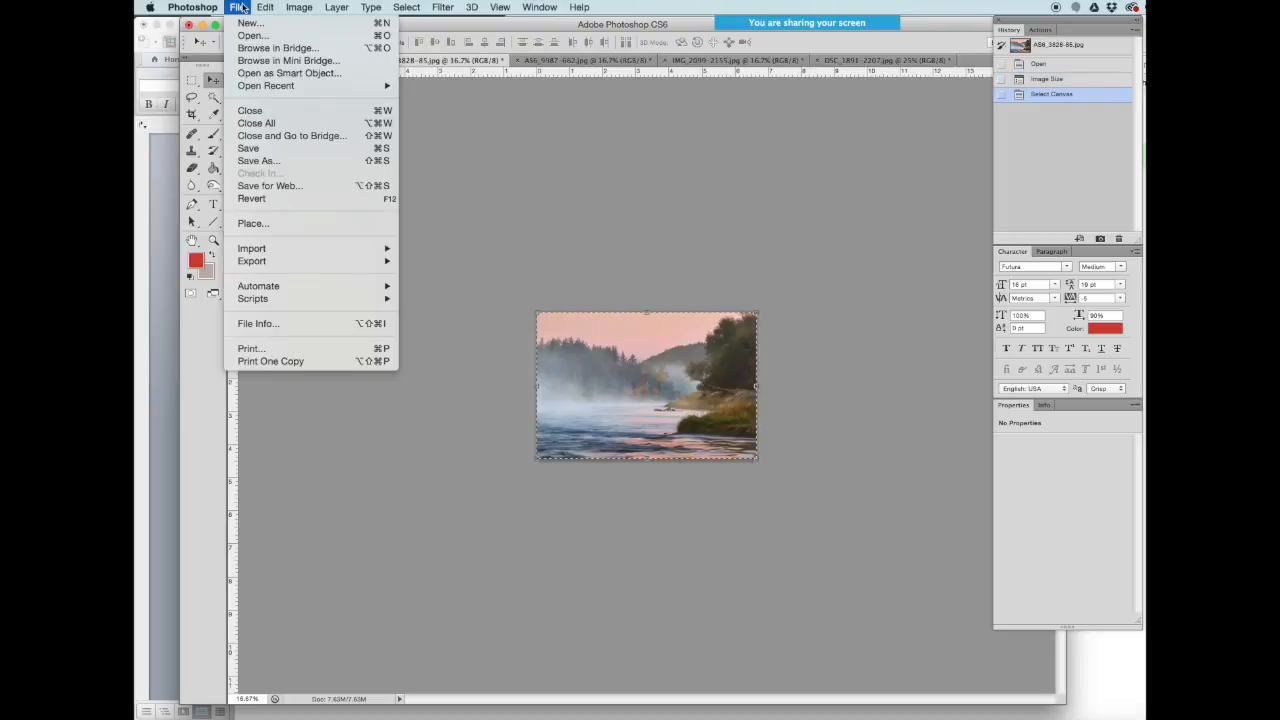
pyautogui.moveTo(285, 5)
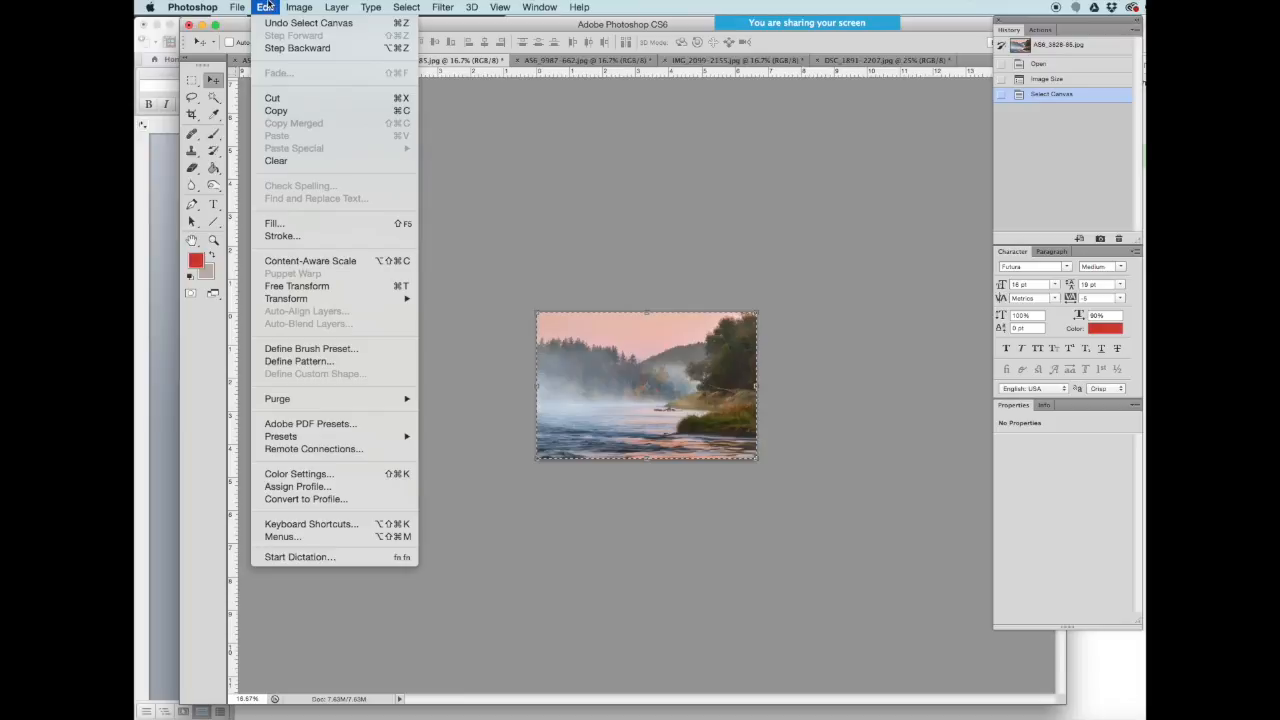
pyautogui.click(268, 5)
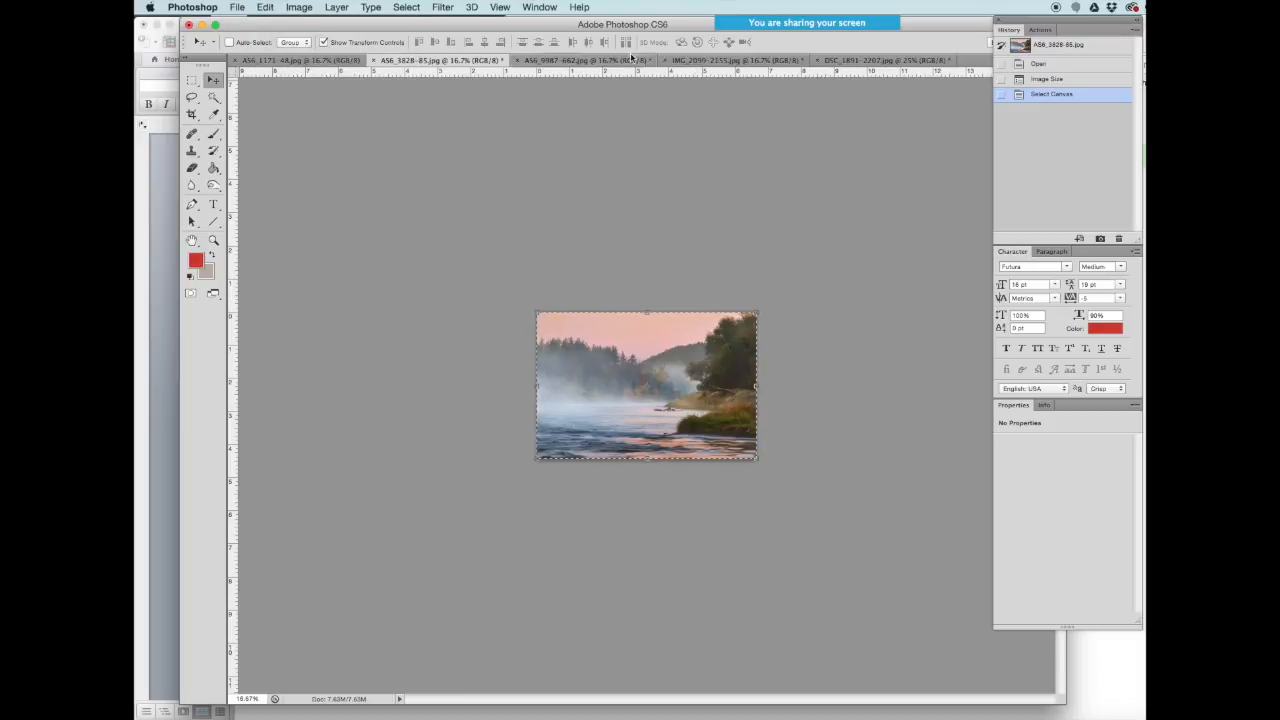
# - Paste the lake photo into the cropped forest document and position it to show sky, treeline and water
pyautogui.click(564, 61)
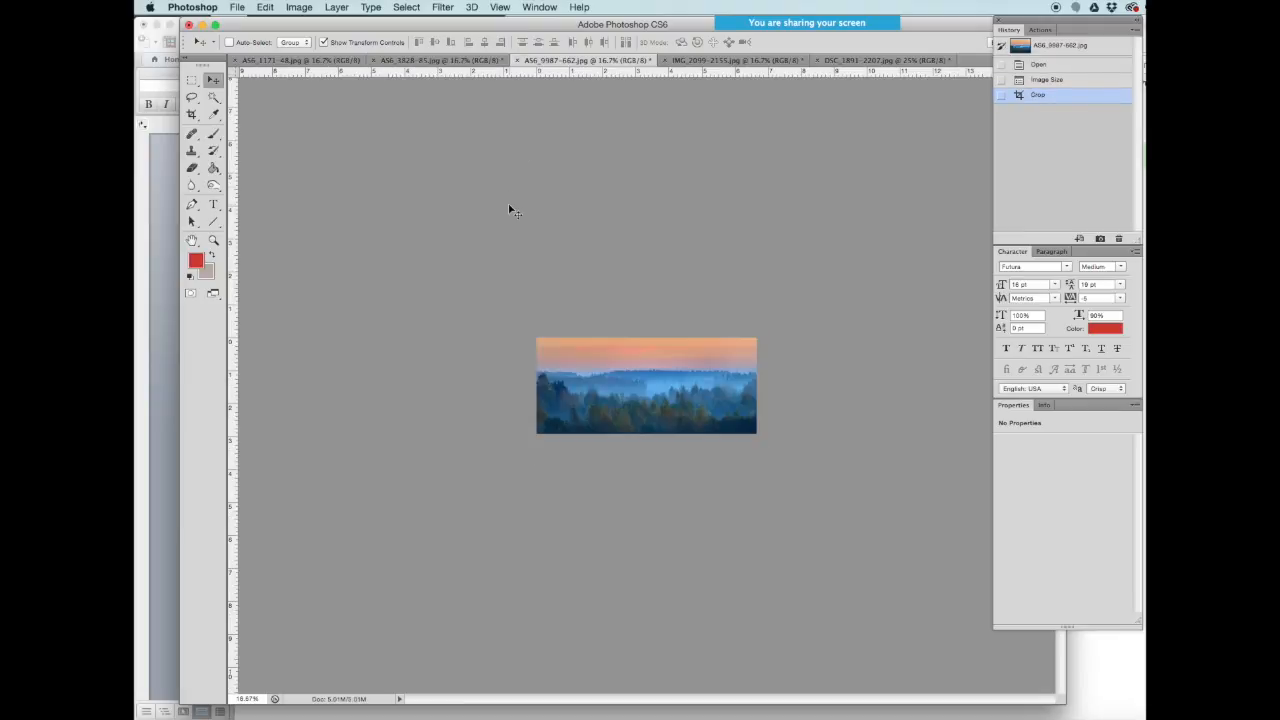
pyautogui.press('super+v')
pyautogui.moveTo(604, 433); pyautogui.dragTo(602, 368)
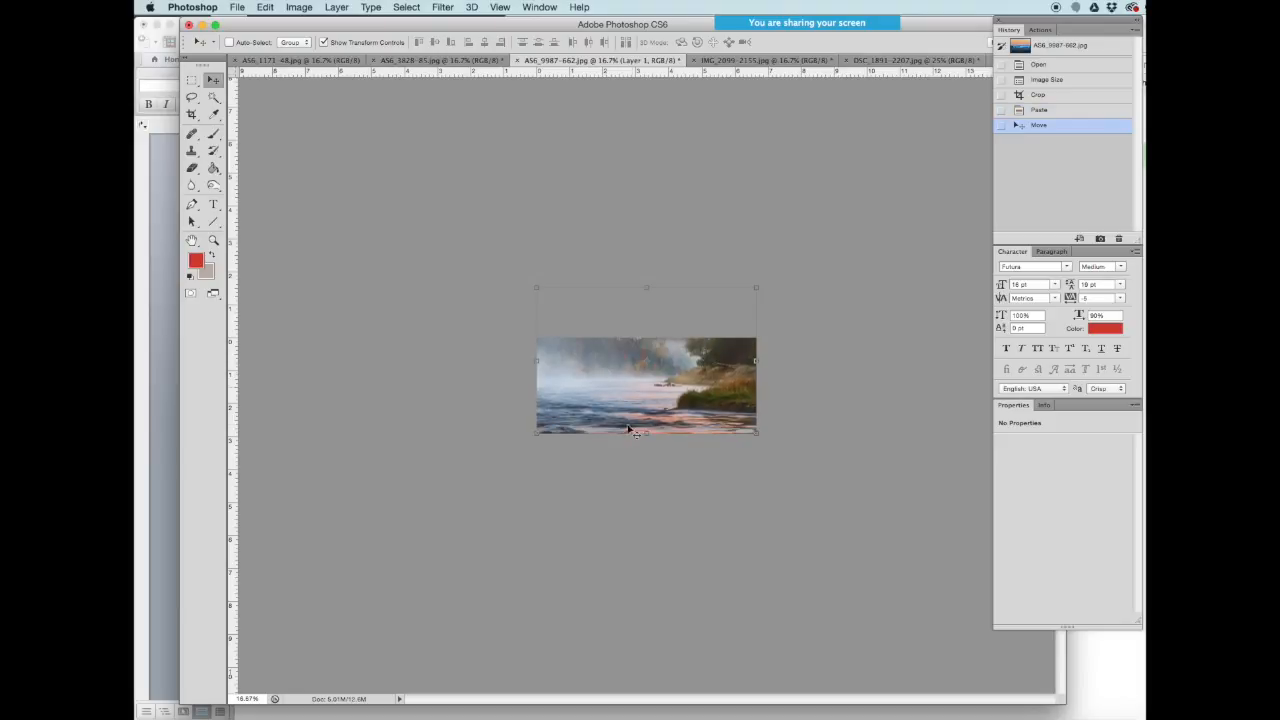
pyautogui.click(191, 80)
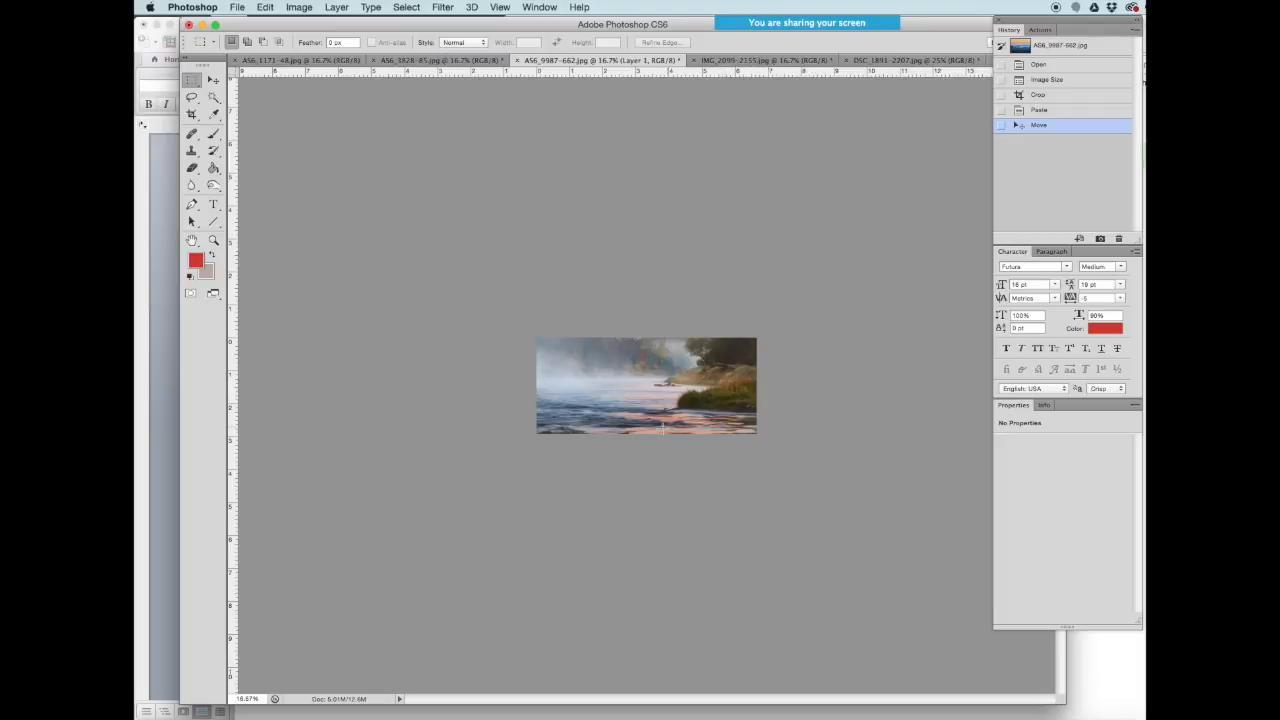
pyautogui.click(213, 81)
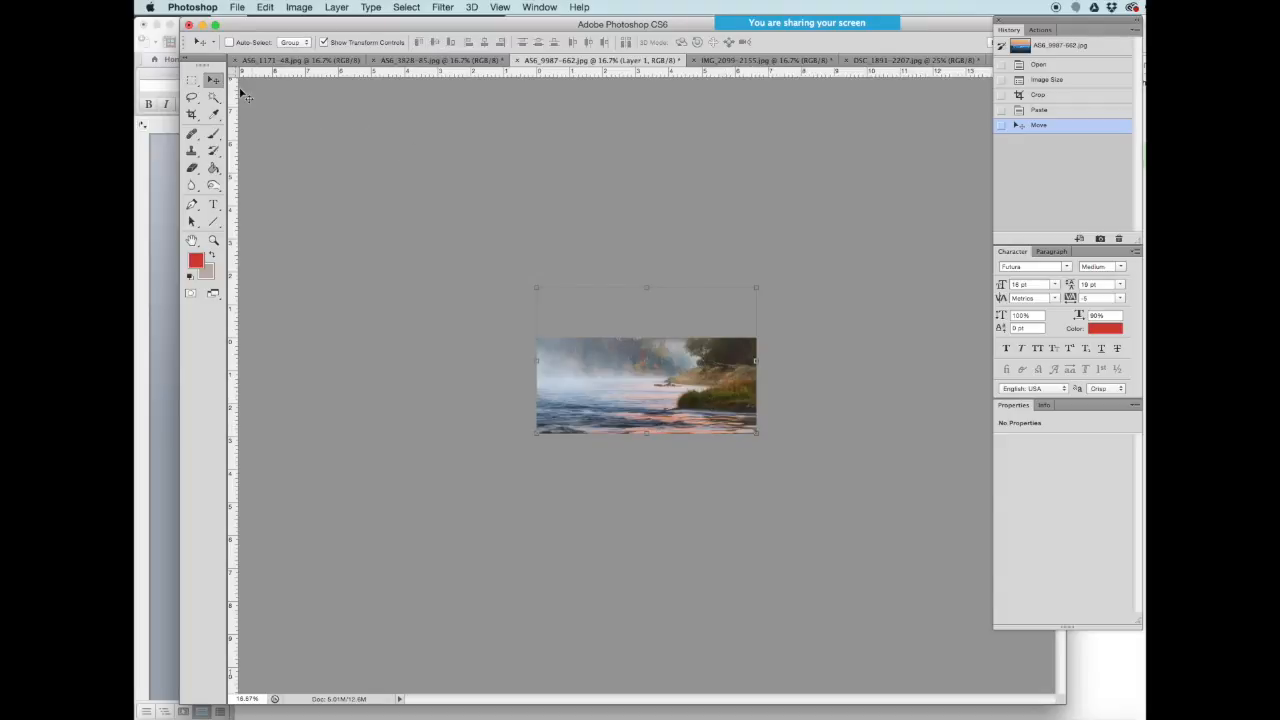
pyautogui.hotkey('shift', 'Up')
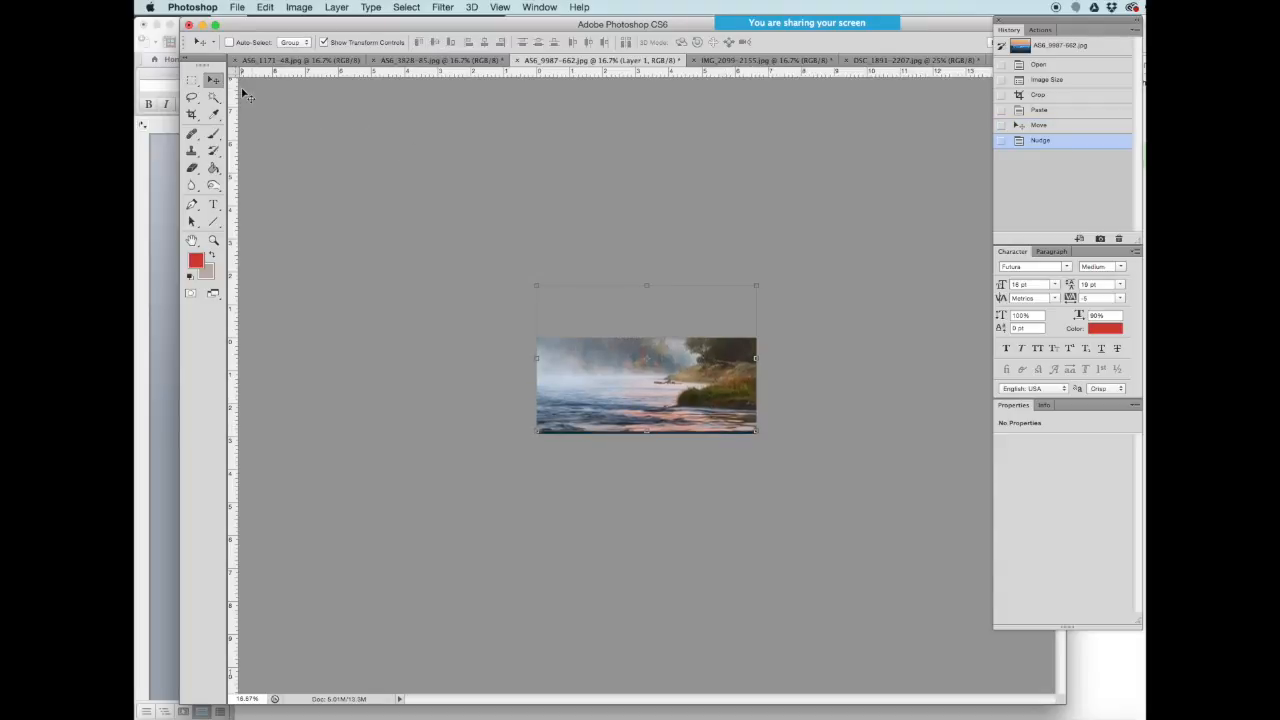
pyautogui.moveTo(703, 393); pyautogui.dragTo(703, 424)
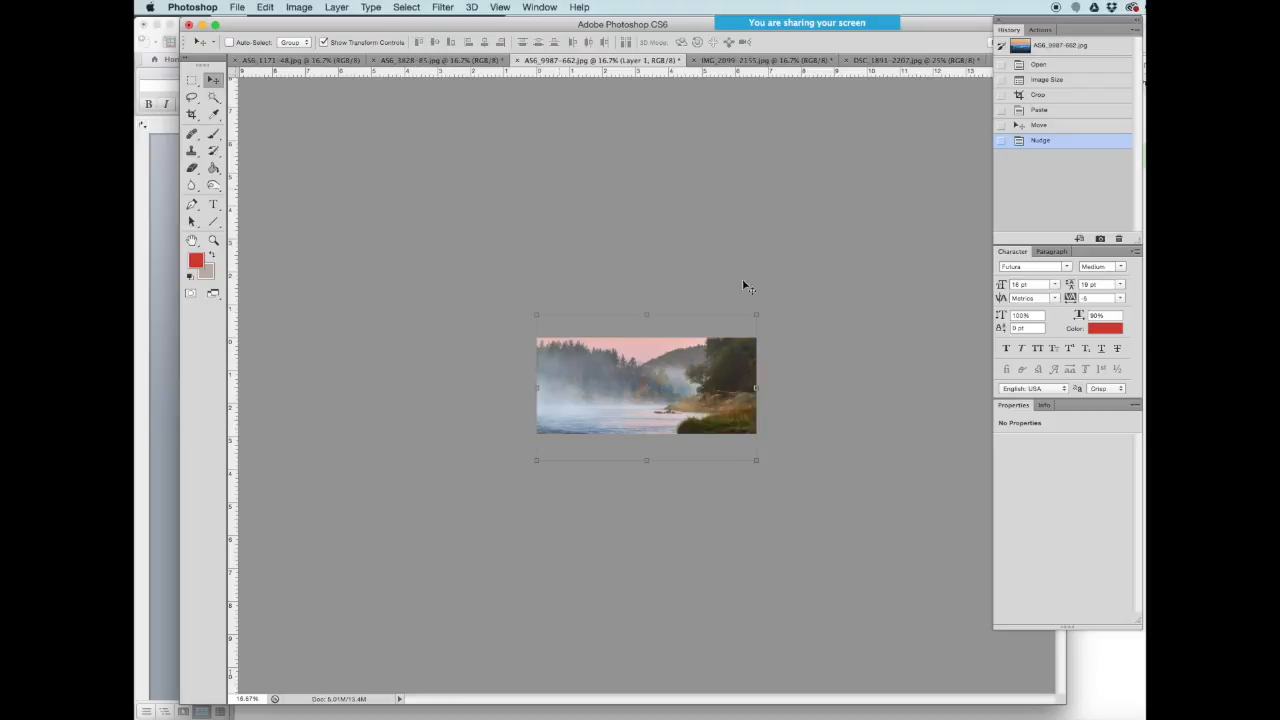
# - Export the lake banner for web at JPEG quality 29 as ClassImage-3.jpg in the images folder
pyautogui.press('m')
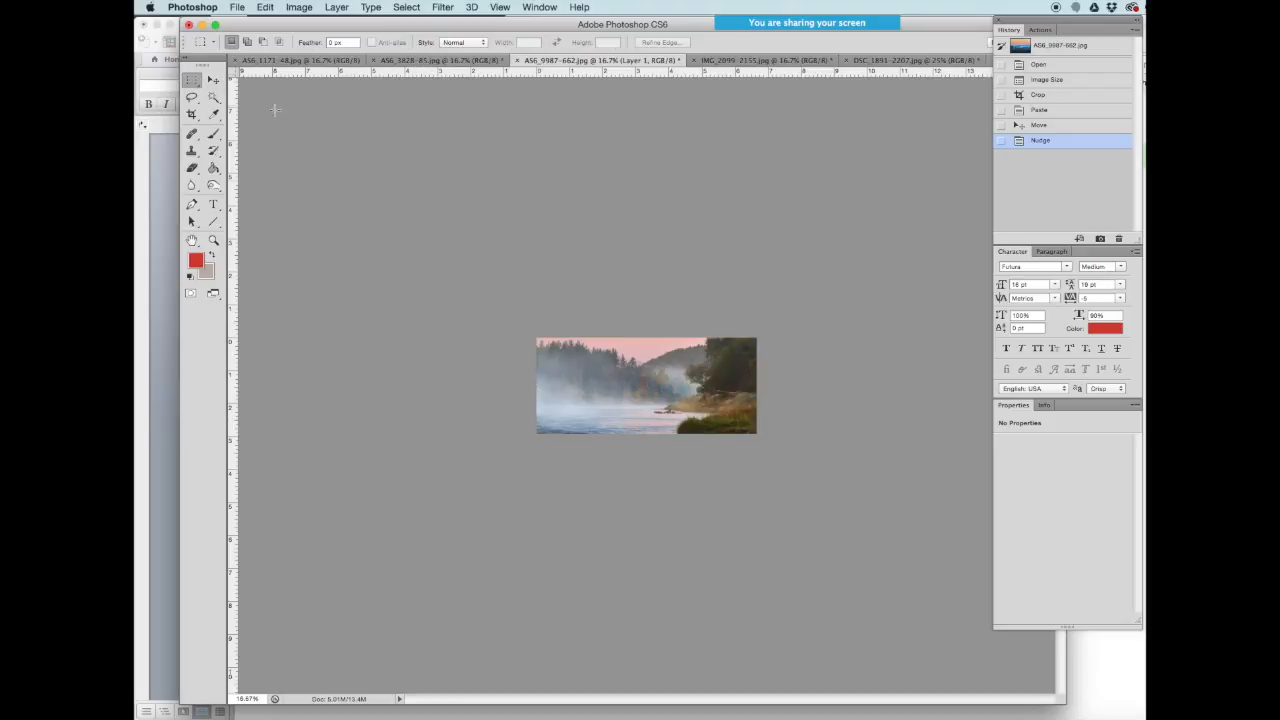
pyautogui.click(236, 7)
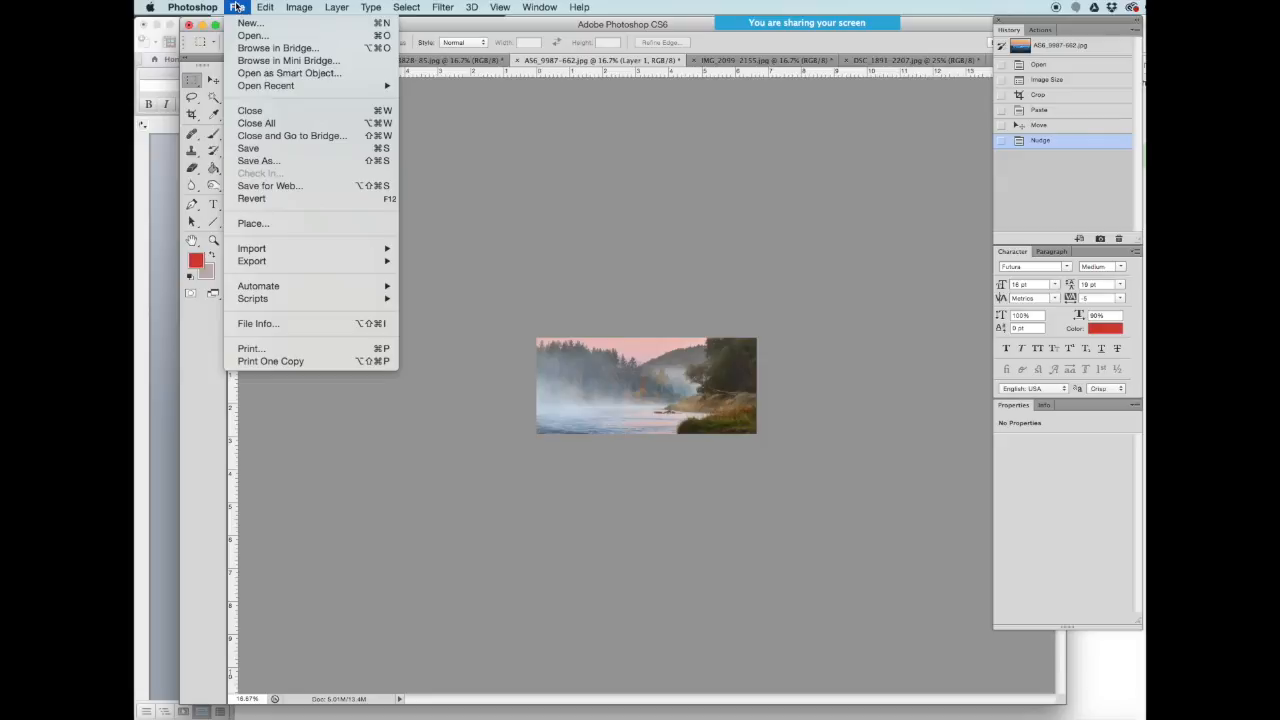
pyautogui.click(270, 186)
pyautogui.moveTo(529, 526); pyautogui.dragTo(530, 315)
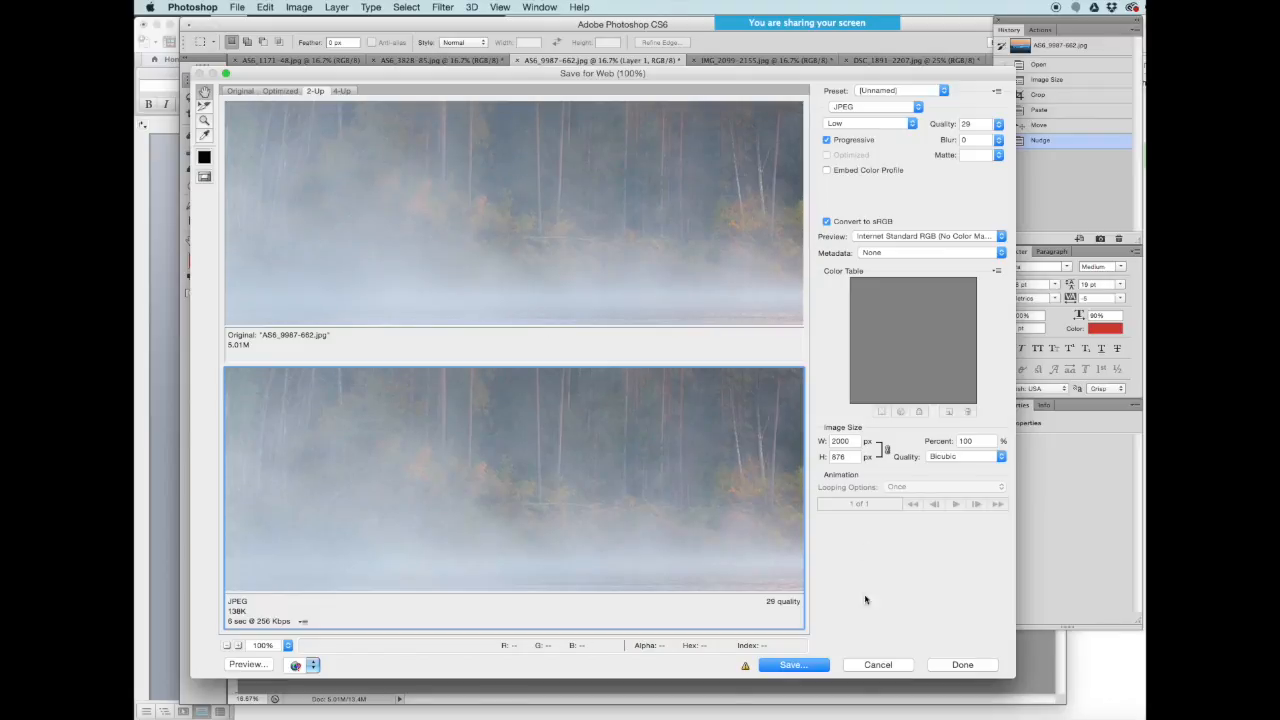
pyautogui.click(797, 668)
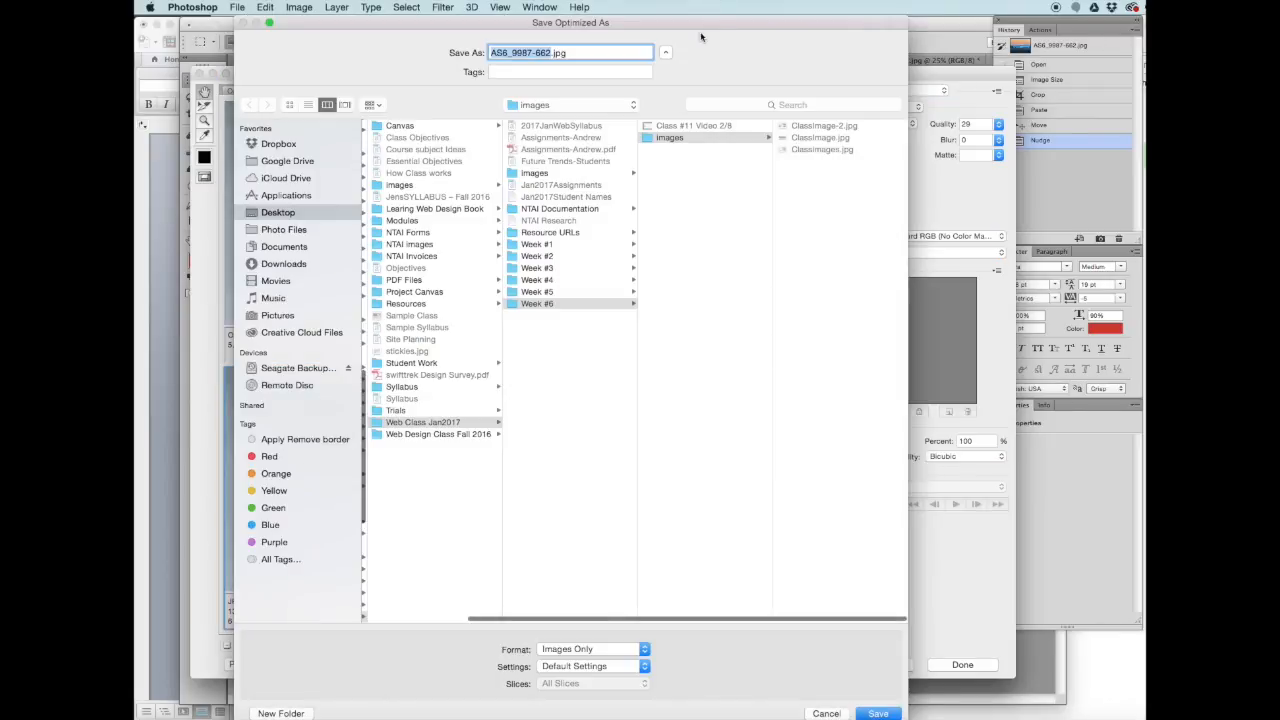
pyautogui.write('Class')
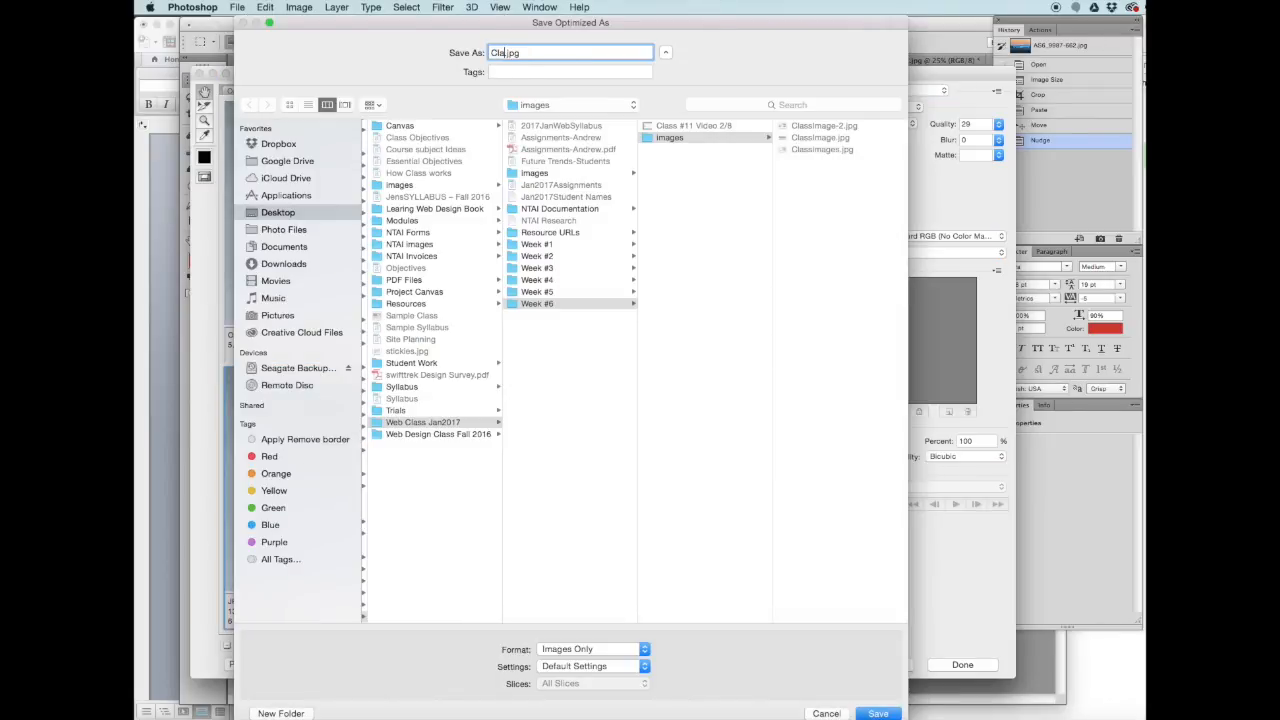
pyautogui.write('Image-3')
pyautogui.click(878, 713)
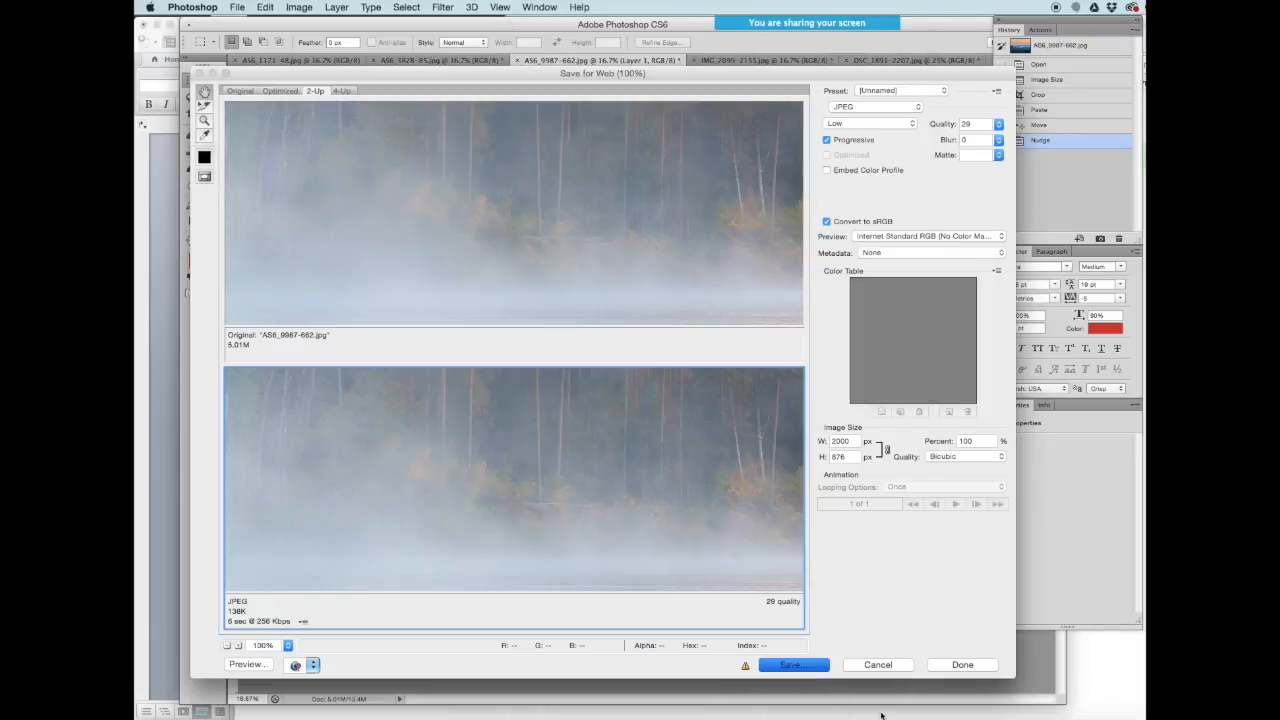
# - Switch to the AS6_1171-48 sunlit forest photo and resize it to 1200 × 801 pixels
pyautogui.click(435, 61)
pyautogui.click(322, 61)
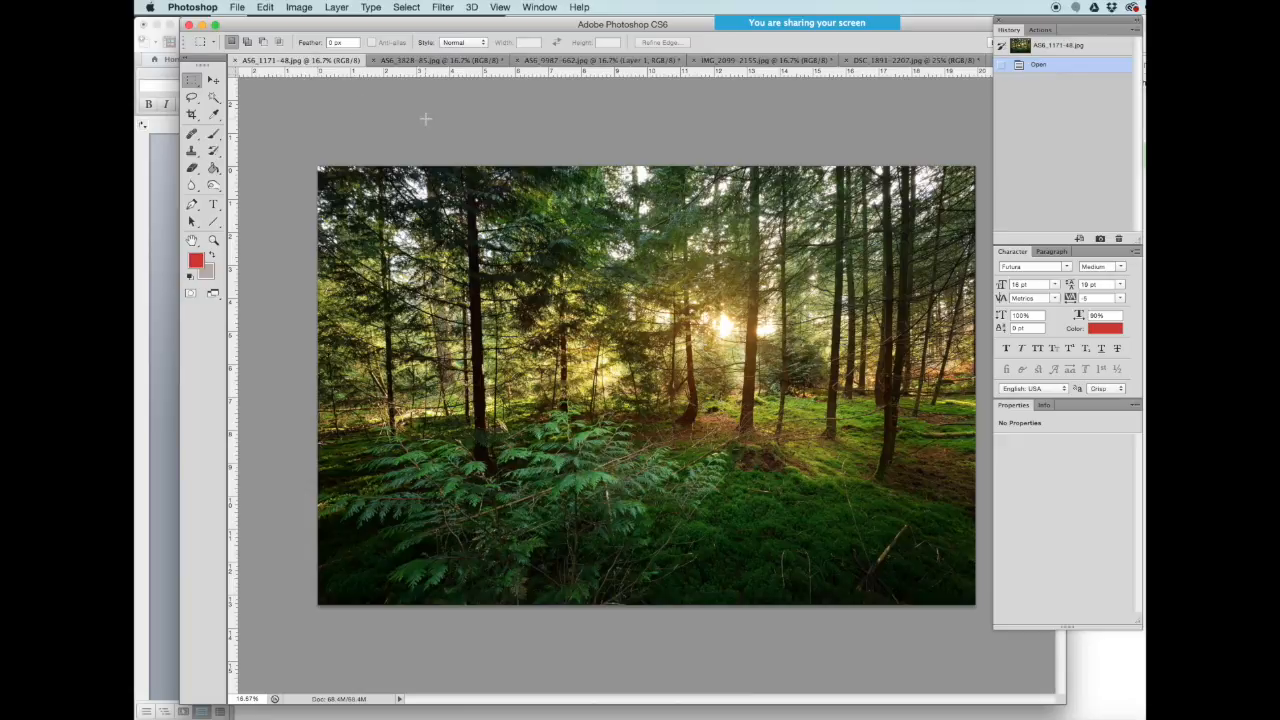
pyautogui.click(300, 7)
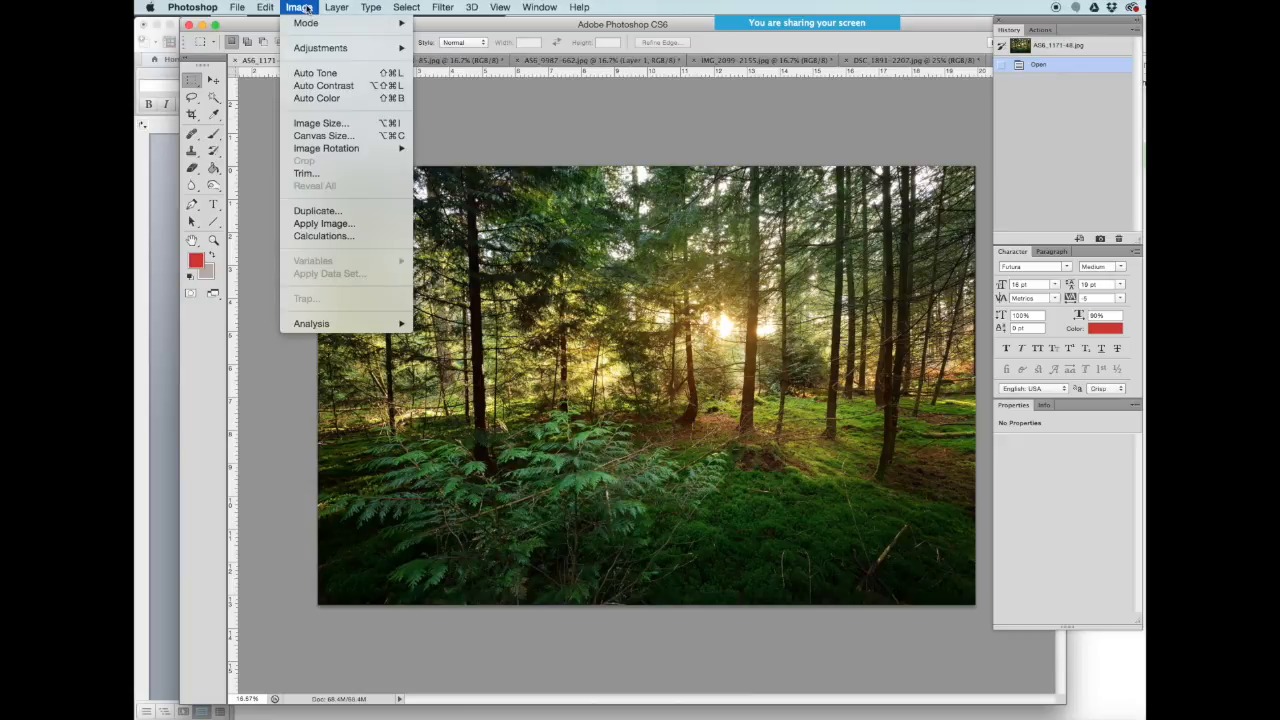
pyautogui.click(320, 123)
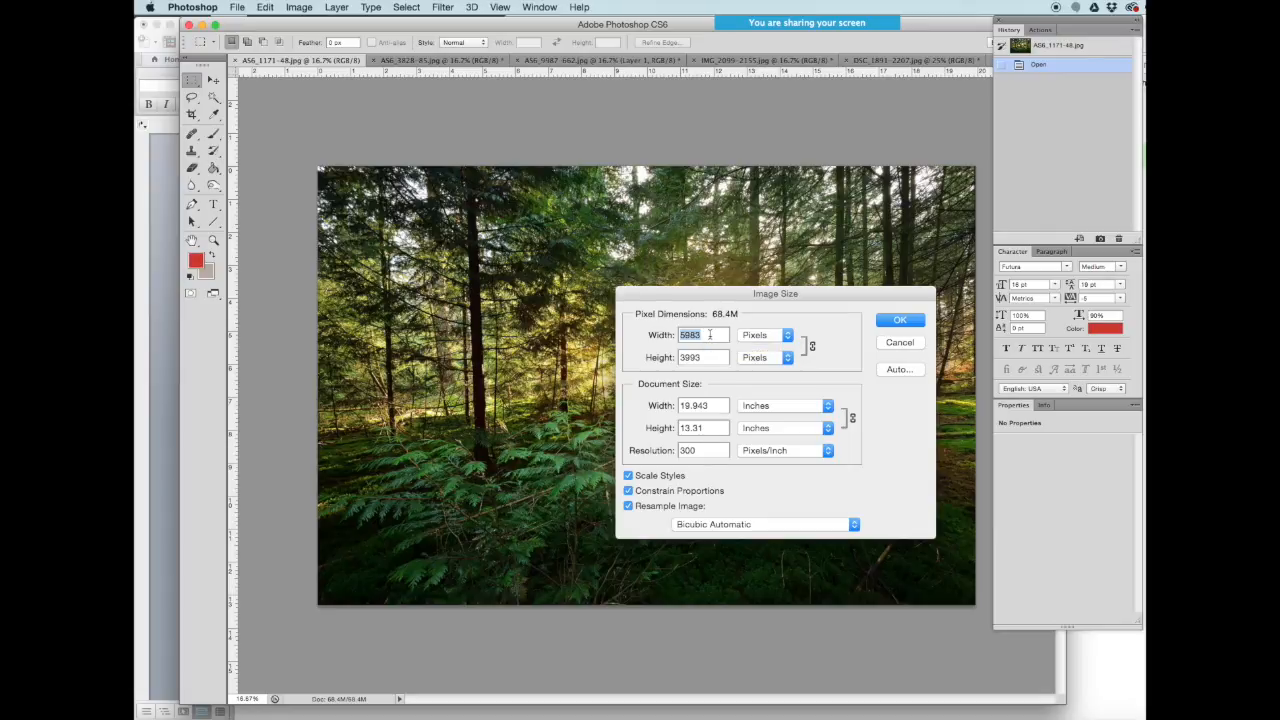
pyautogui.write('1000')
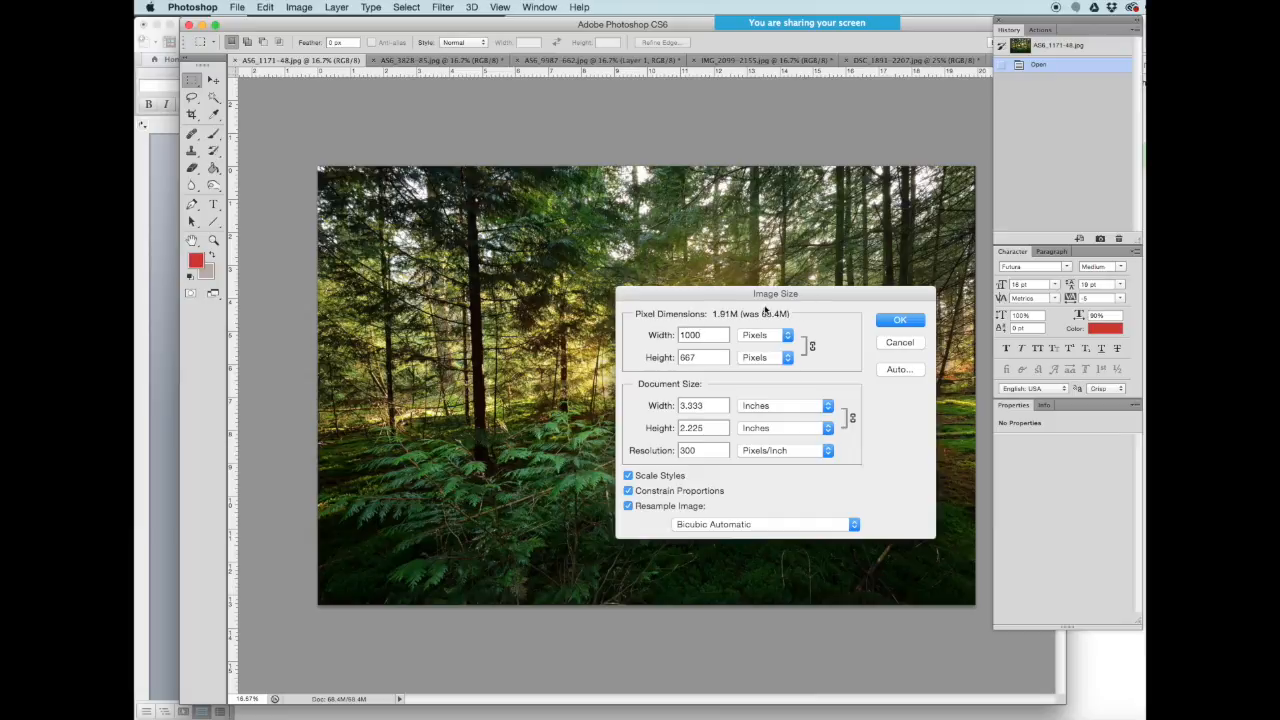
pyautogui.press('BackSpace')
pyautogui.press('BackSpace')
pyautogui.press('BackSpace')
pyautogui.press('BackSpace')
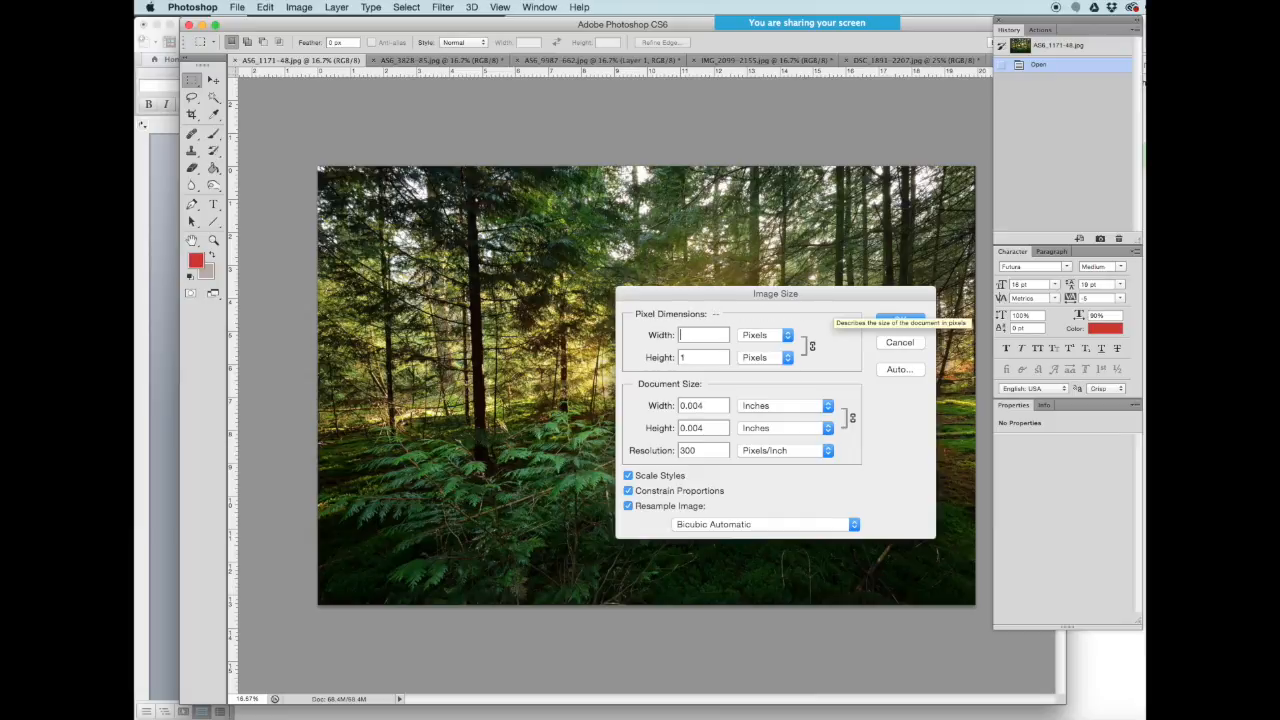
pyautogui.write('12000')
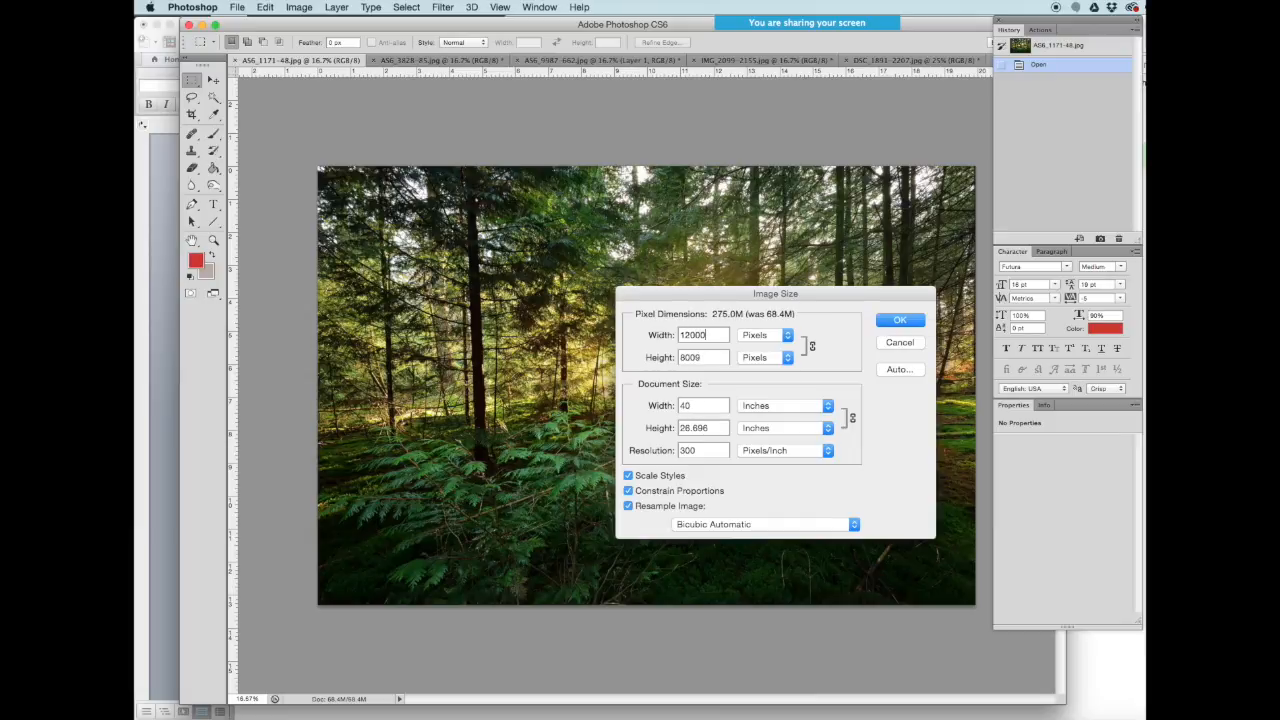
pyautogui.click(900, 320)
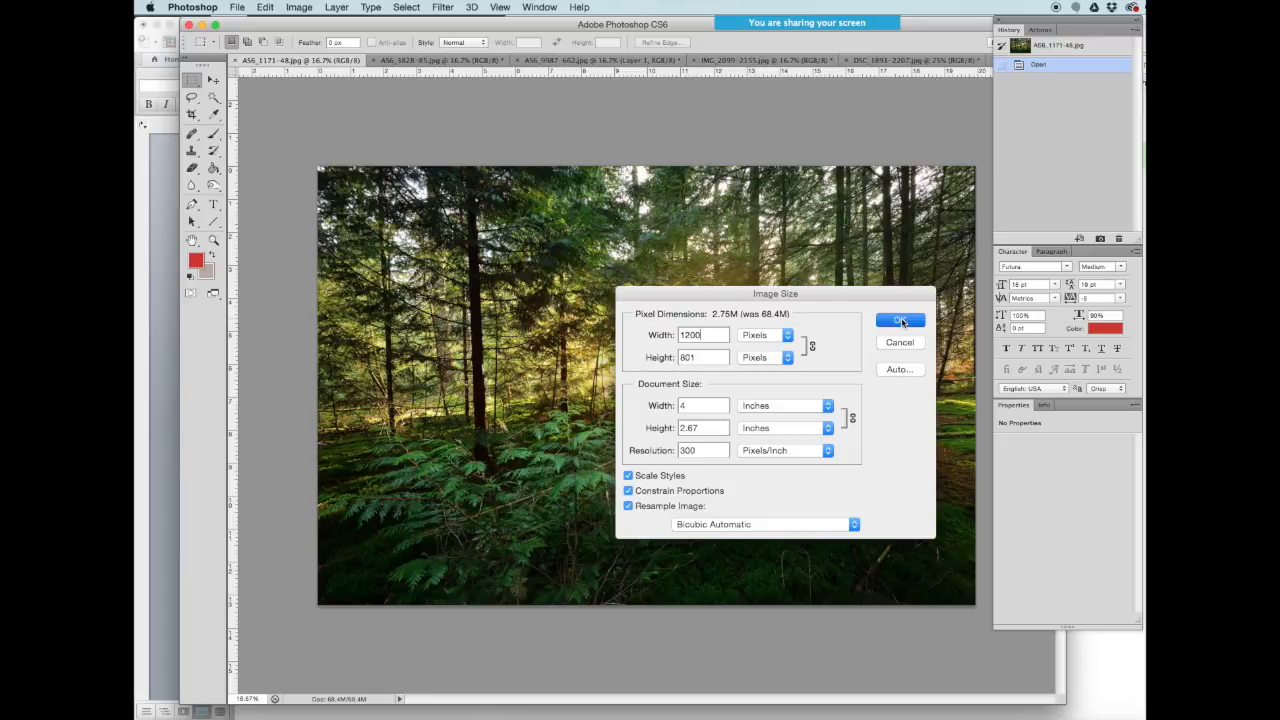
pyautogui.click(237, 7)
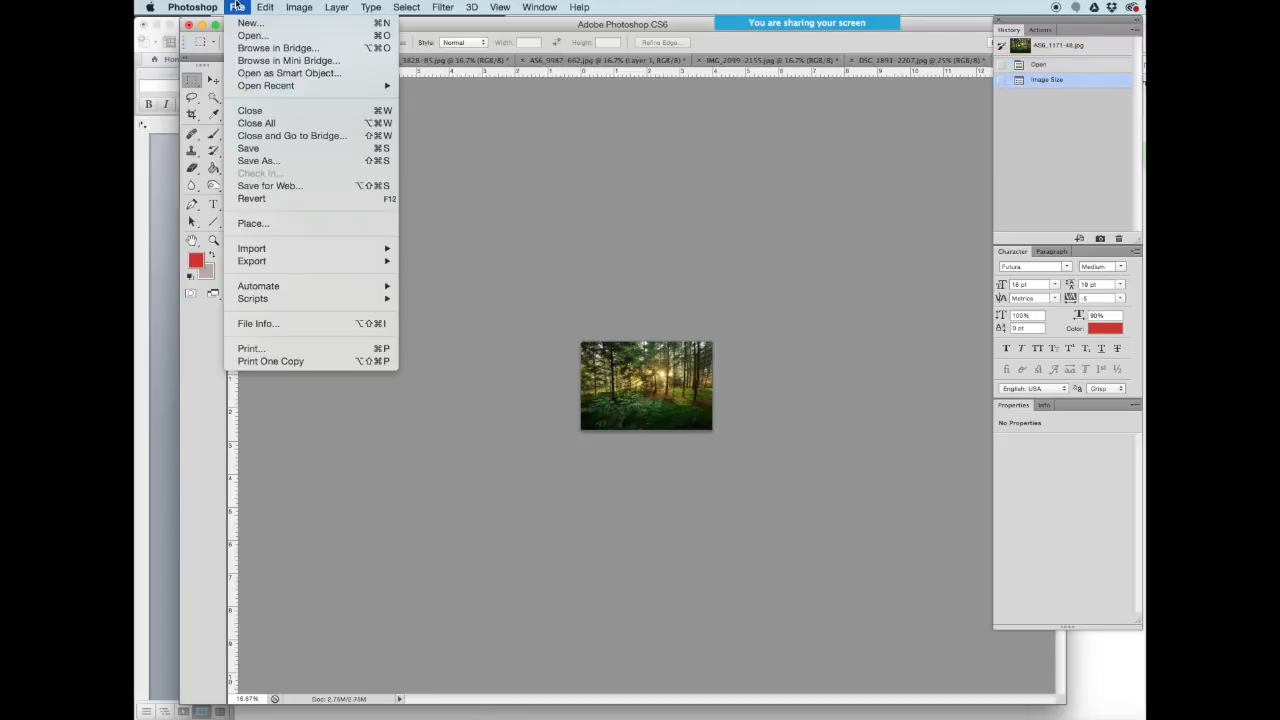
# - Export the forest photo 1000 px wide at JPEG quality 30 as ClassImage-4.jpg in images
pyautogui.click(268, 187)
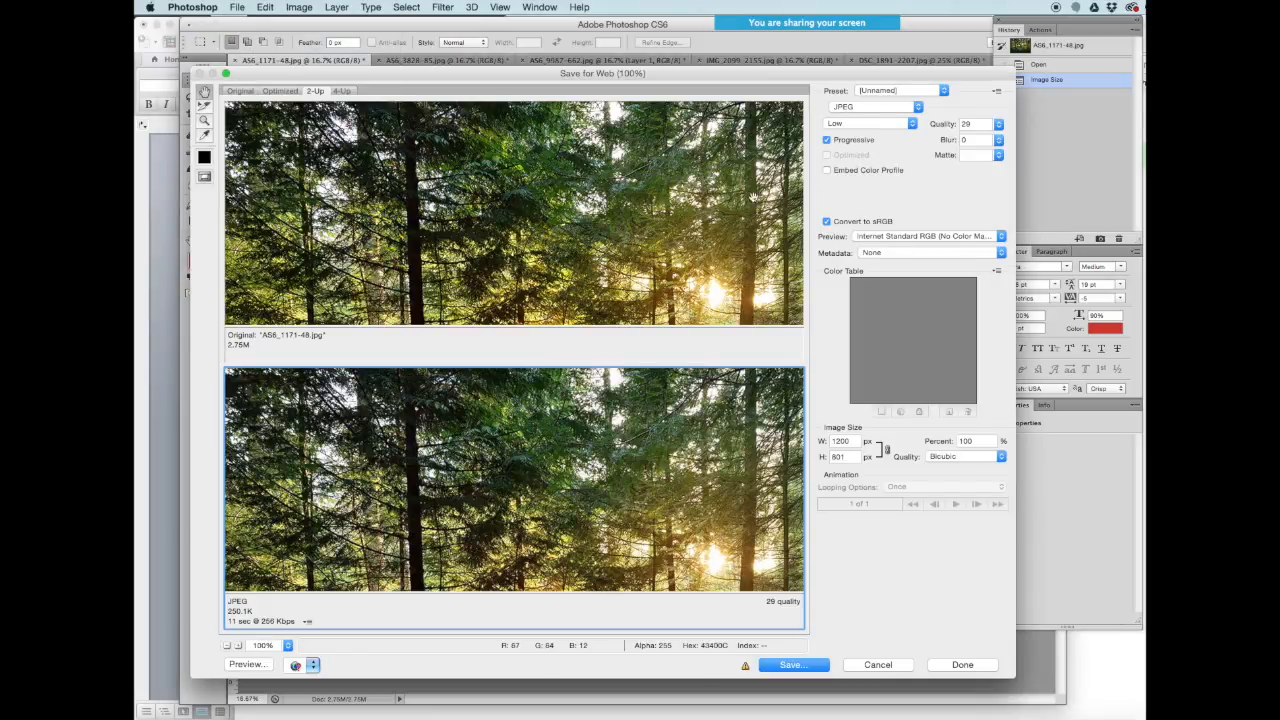
pyautogui.moveTo(646, 540); pyautogui.dragTo(600, 430)
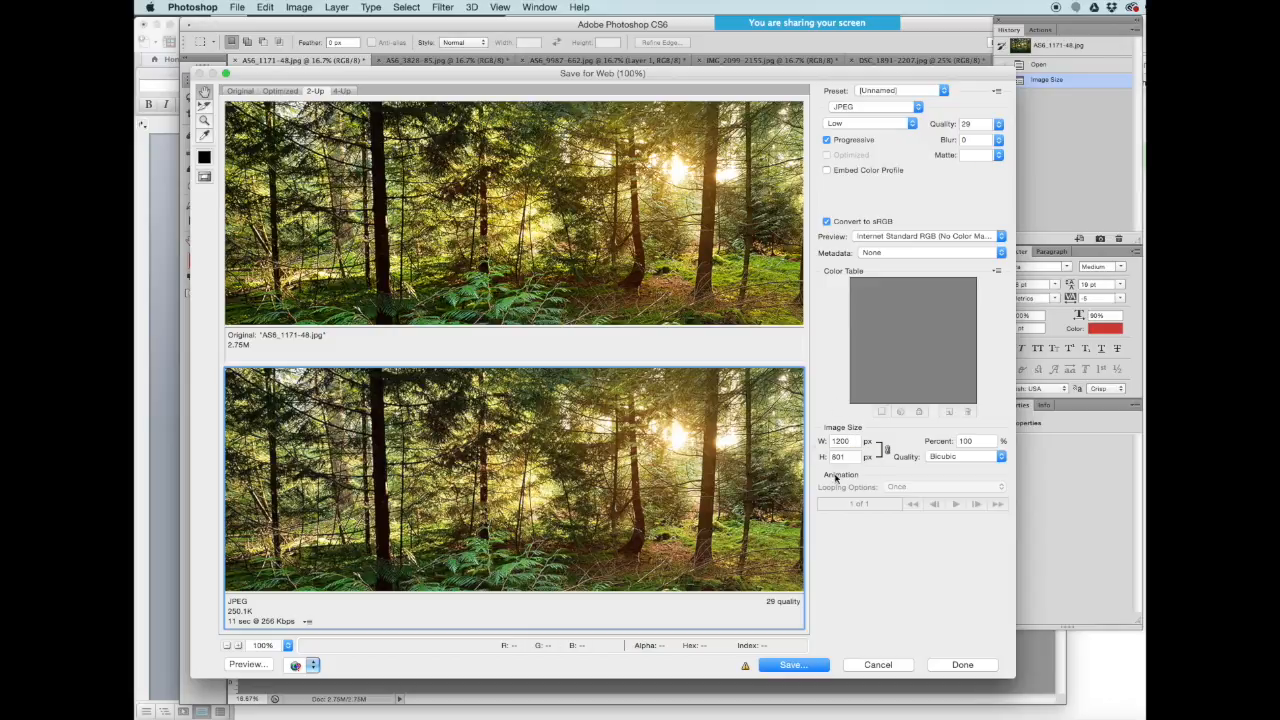
pyautogui.doubleClick(851, 440)
pyautogui.write('1')
pyautogui.doubleClick(972, 124)
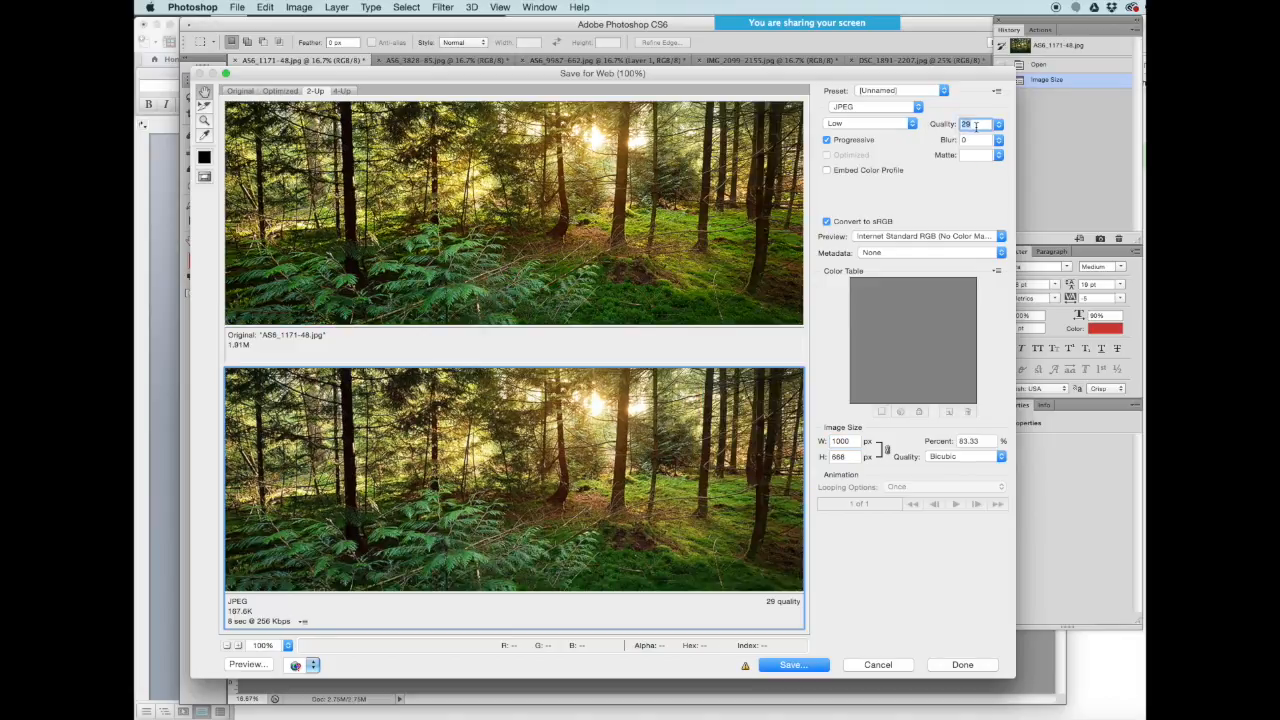
pyautogui.write('30')
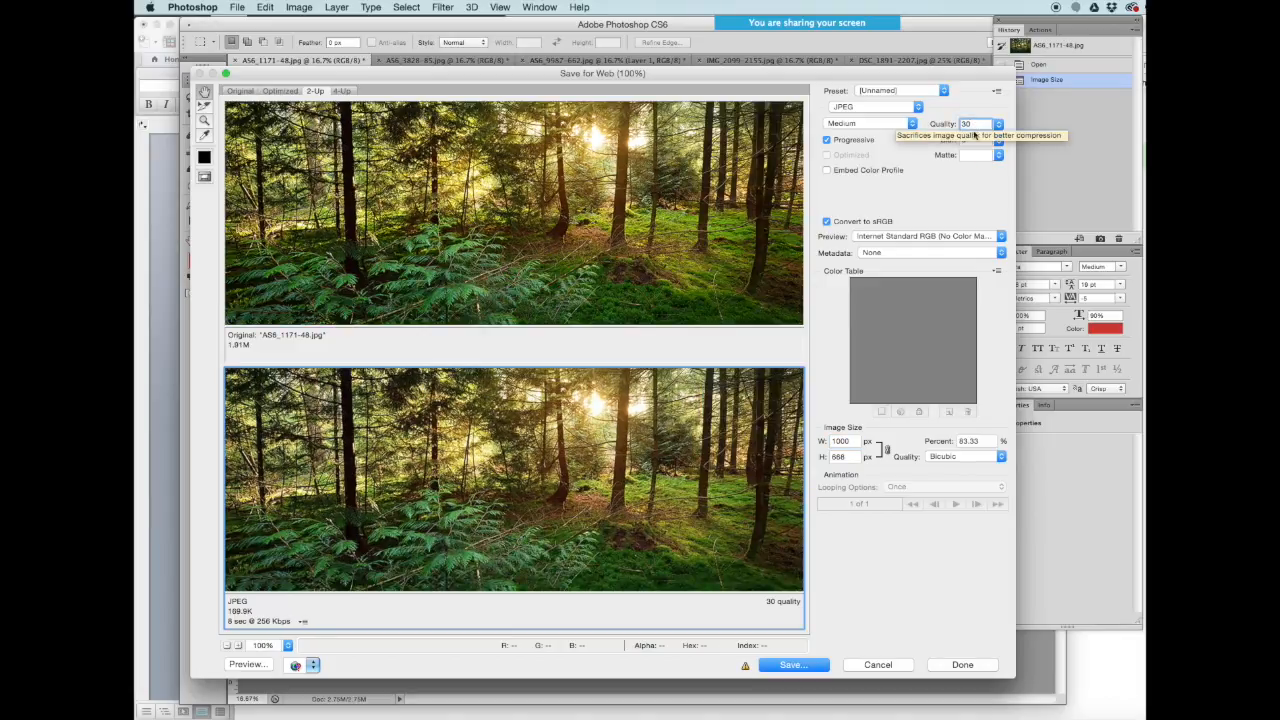
pyautogui.click(790, 668)
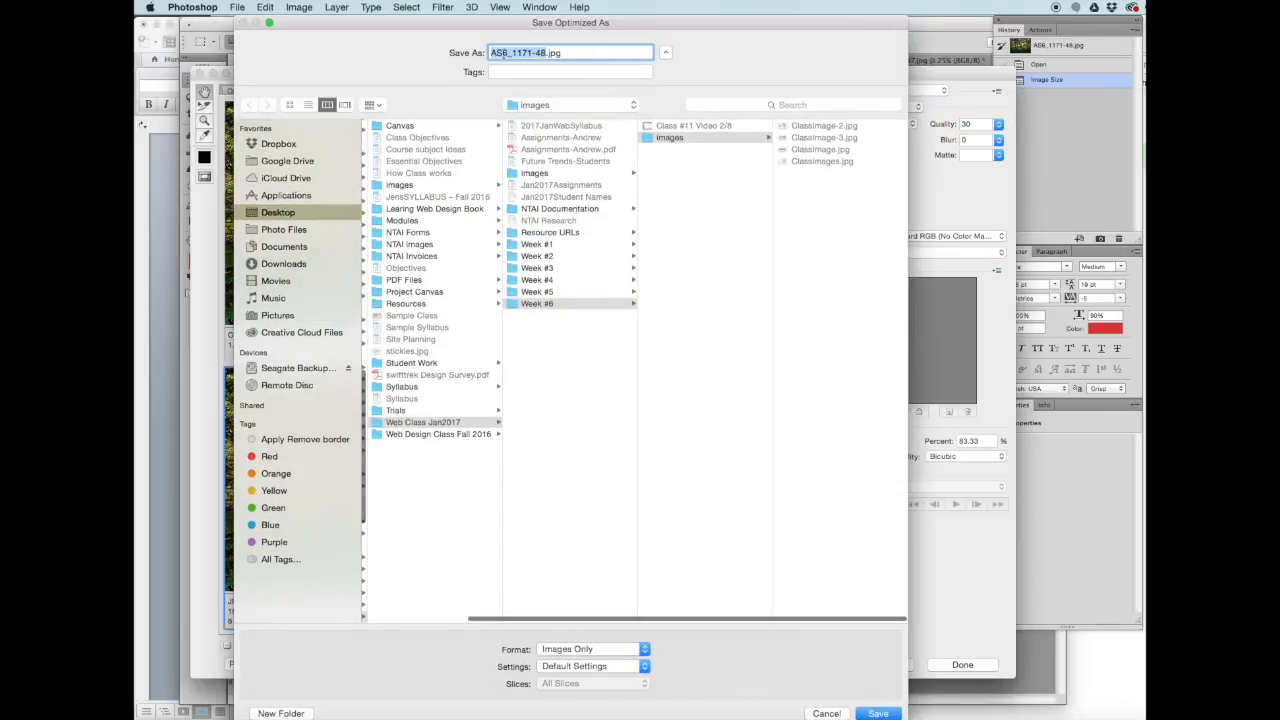
pyautogui.write('Class')
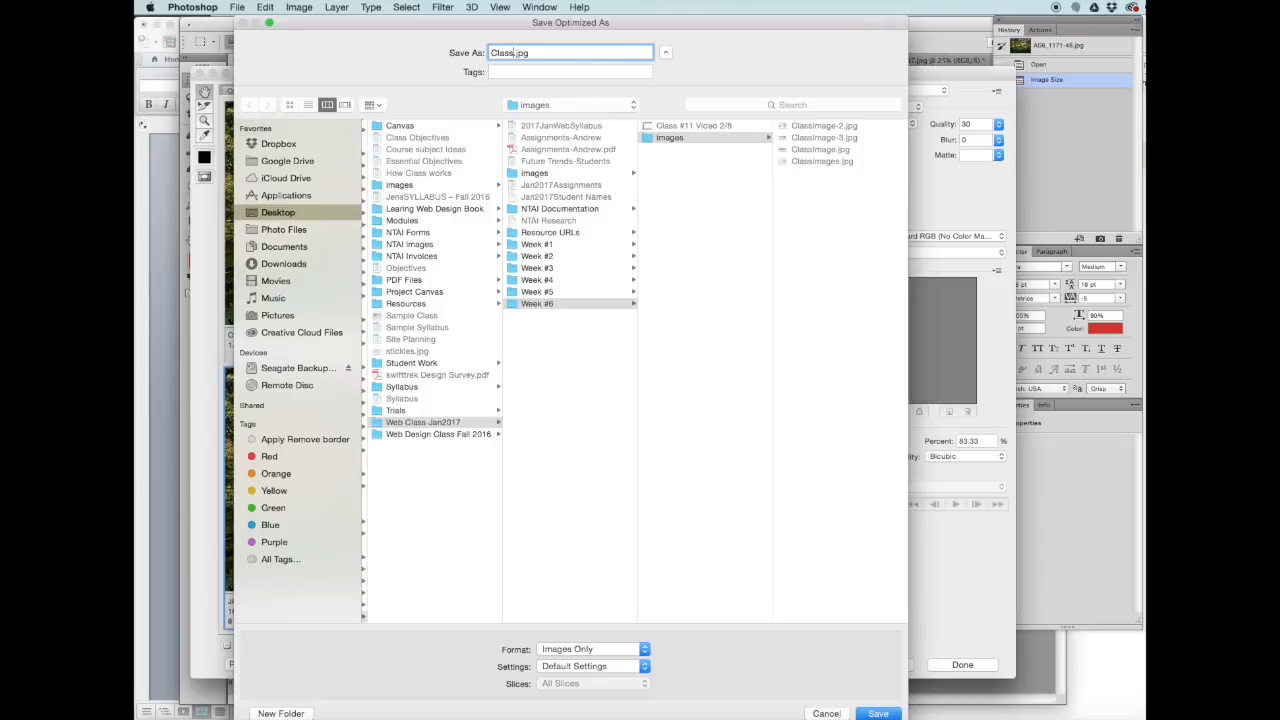
pyautogui.write('Image-4')
pyautogui.click(868, 714)
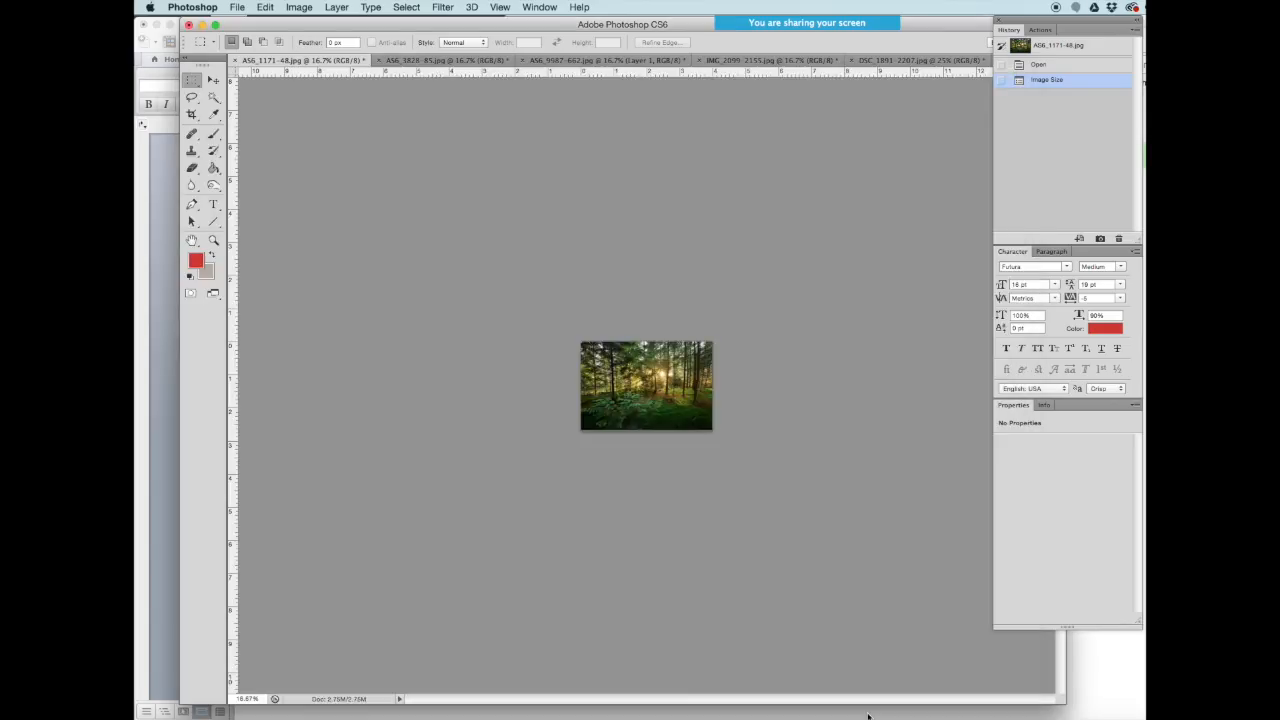